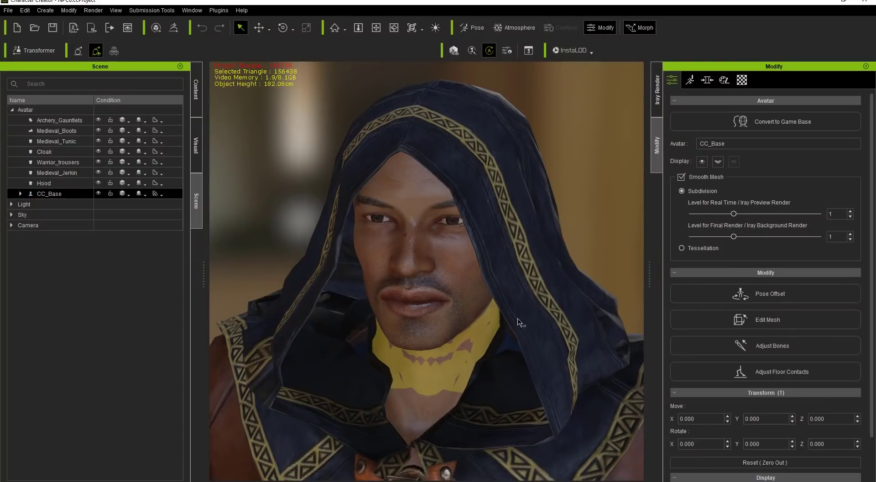
- Examine the hooded character from the full figure to a close-up of the face
scroll(519, 322, down, 5)
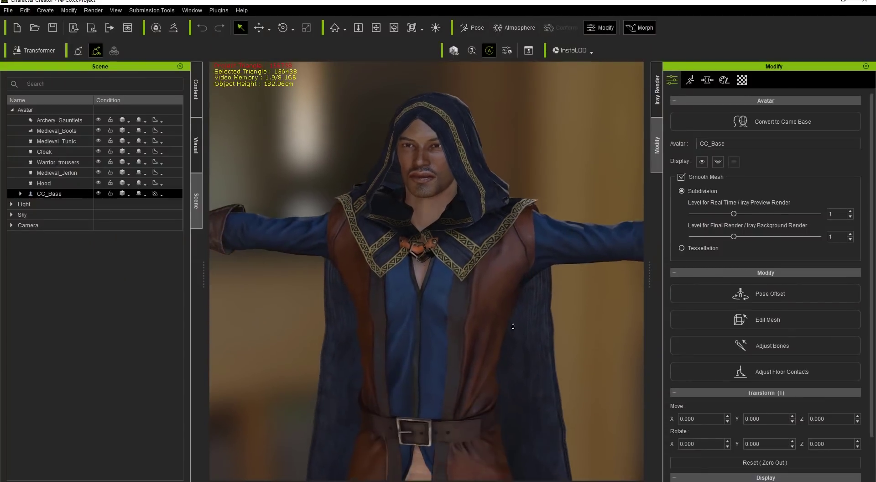
scroll(512, 325, down, 5)
mouse_move(512, 324)
right_down()
mouse_move(502, 320)
mouse_move(519, 317)
right_up()
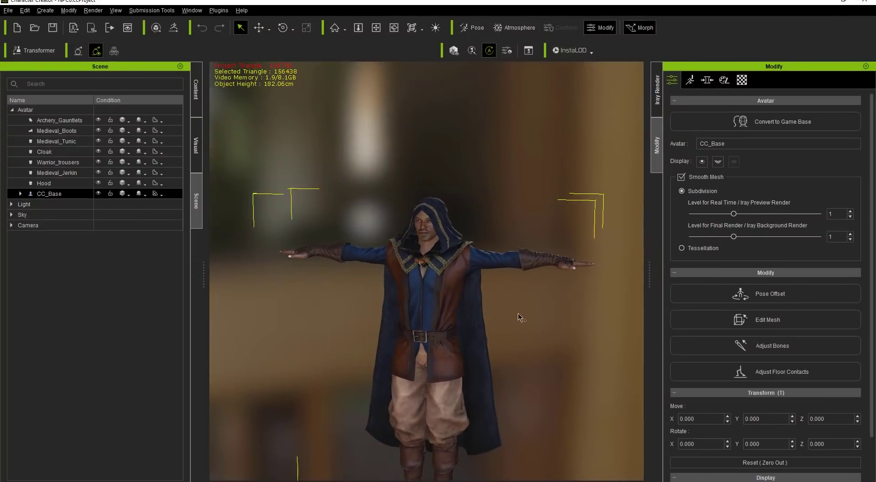
scroll(510, 325, up, 5)
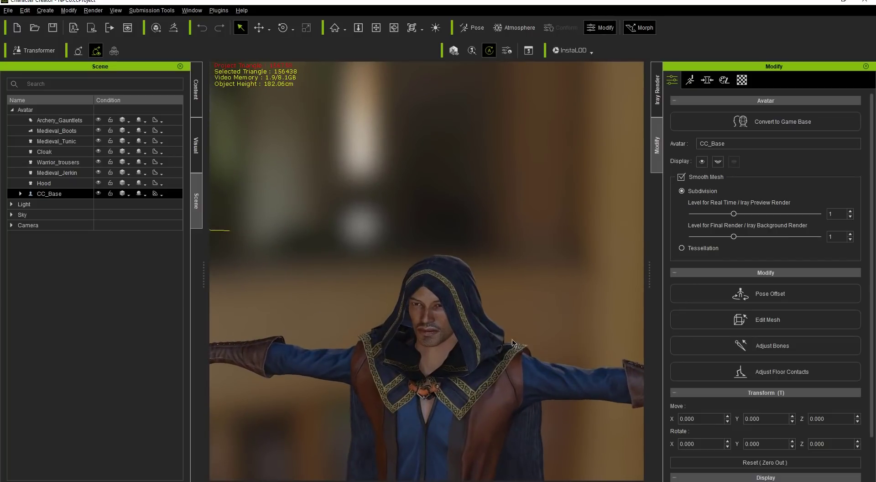
scroll(512, 341, up, 5)
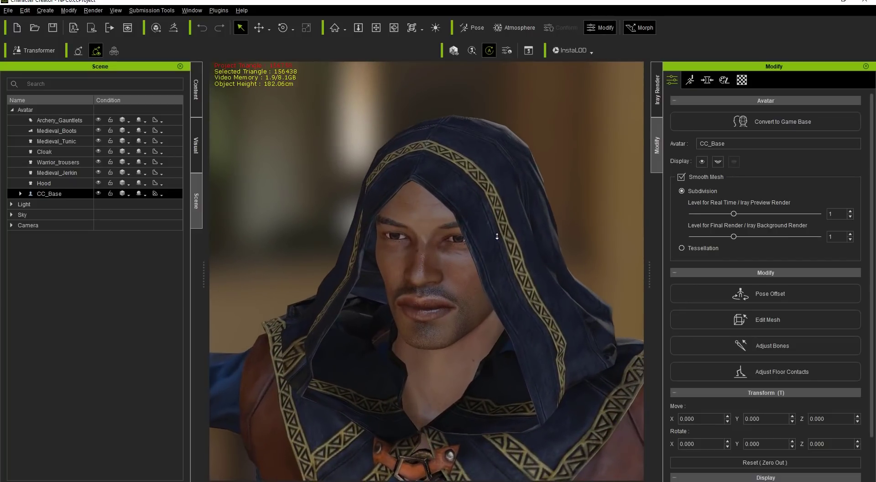
right_drag(543, 346, 551, 339)
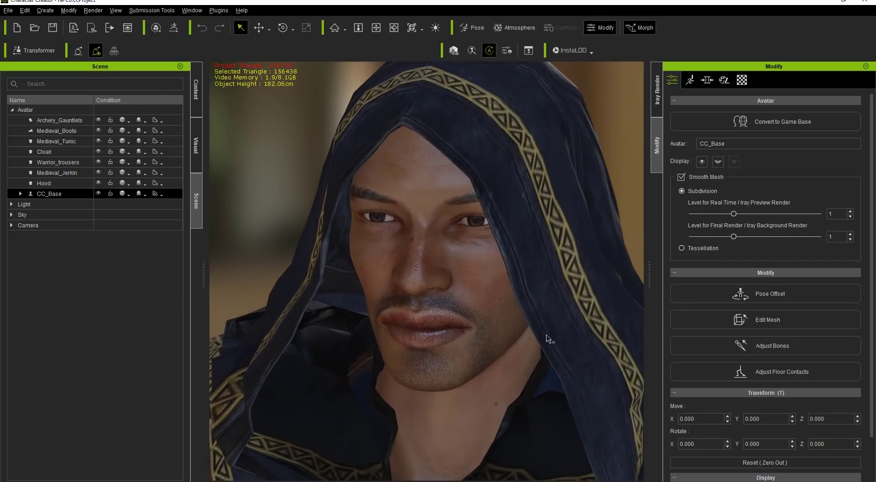
mouse_move(515, 386)
right_down()
mouse_move(560, 383)
mouse_move(565, 371)
mouse_move(486, 381)
mouse_move(518, 381)
right_up()
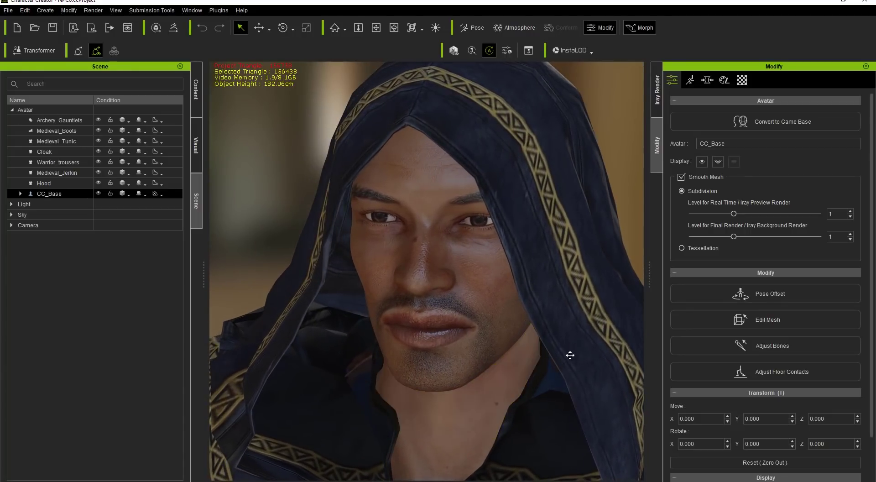
scroll(559, 360, down, 2)
scroll(558, 365, down, 1)
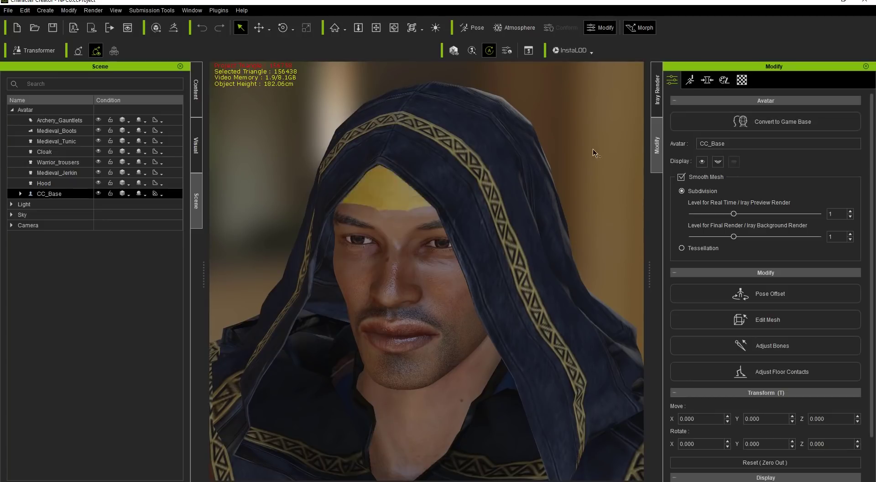
click(775, 121)
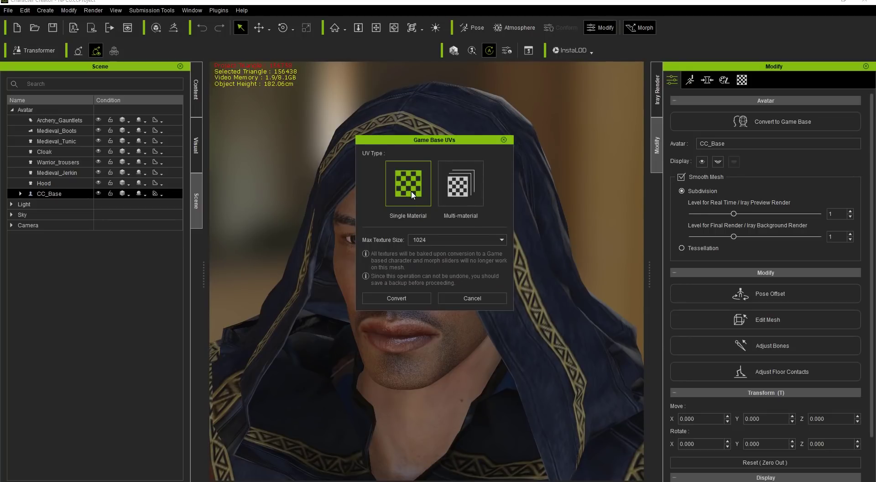
click(428, 240)
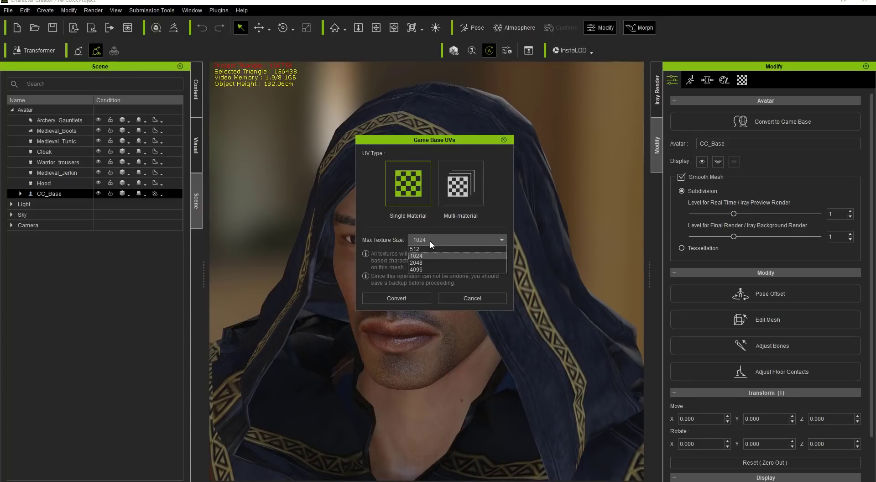
click(431, 225)
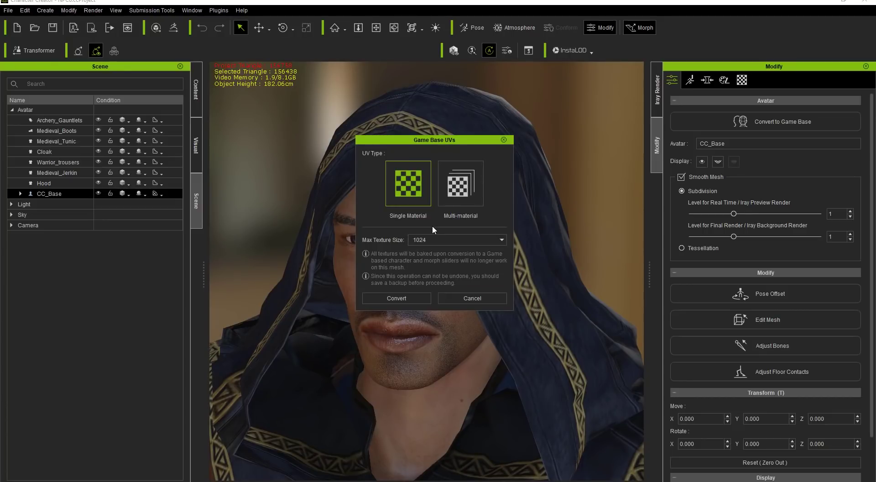
click(467, 191)
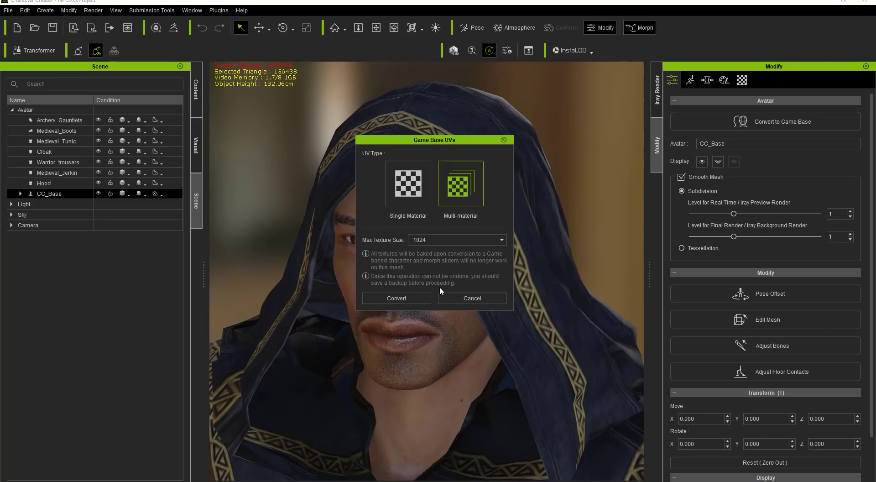
click(471, 298)
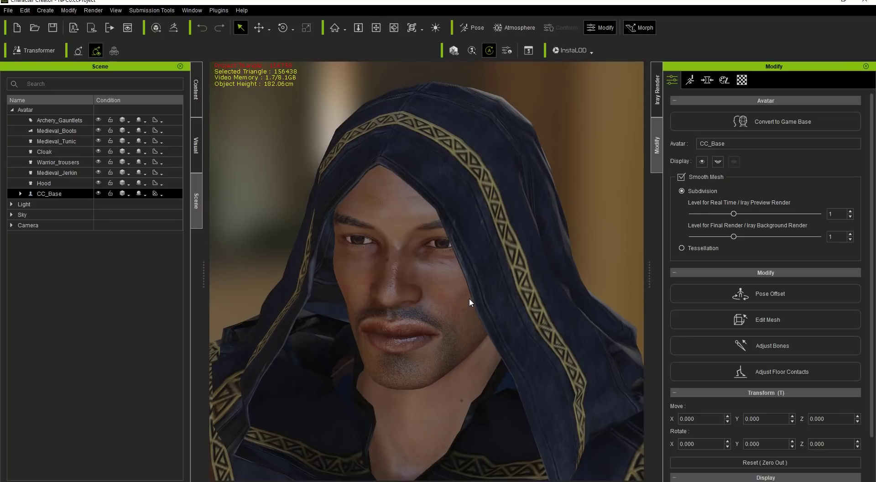
- Review the avatar's material list, examining the textures of the body mesh's head, body, arm, nails and eyelash materials
click(742, 81)
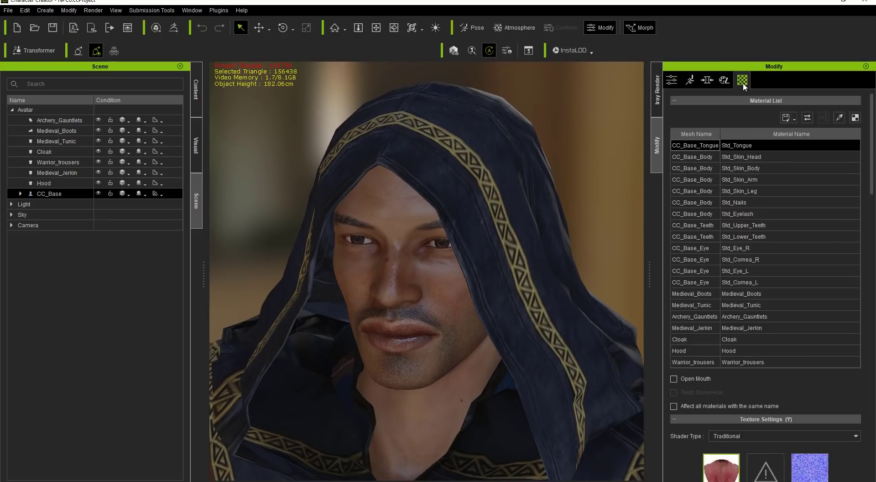
click(433, 324)
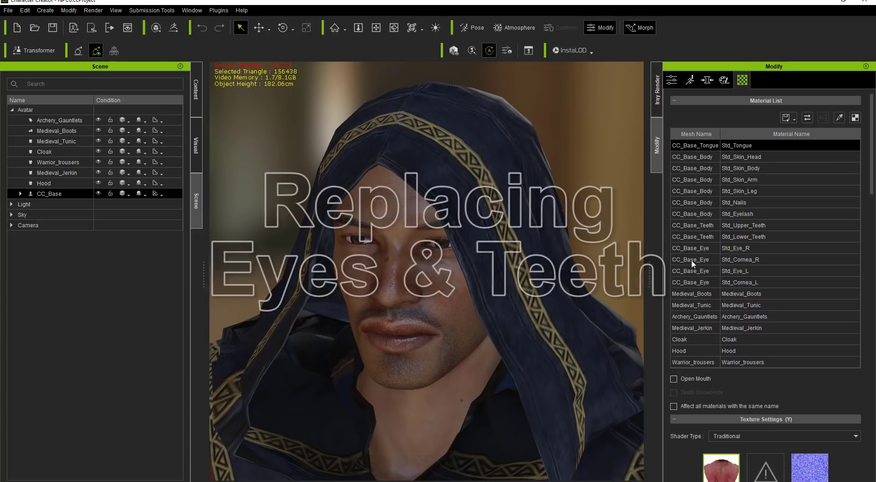
click(749, 158)
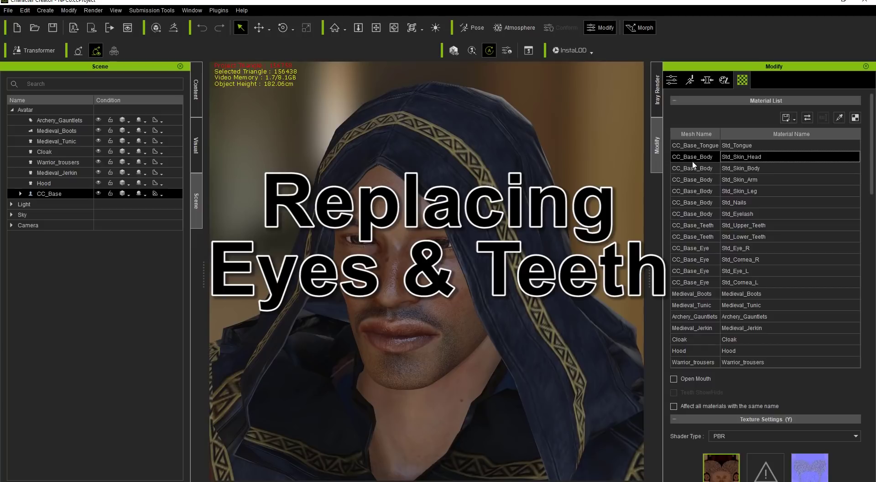
shift+click(694, 214)
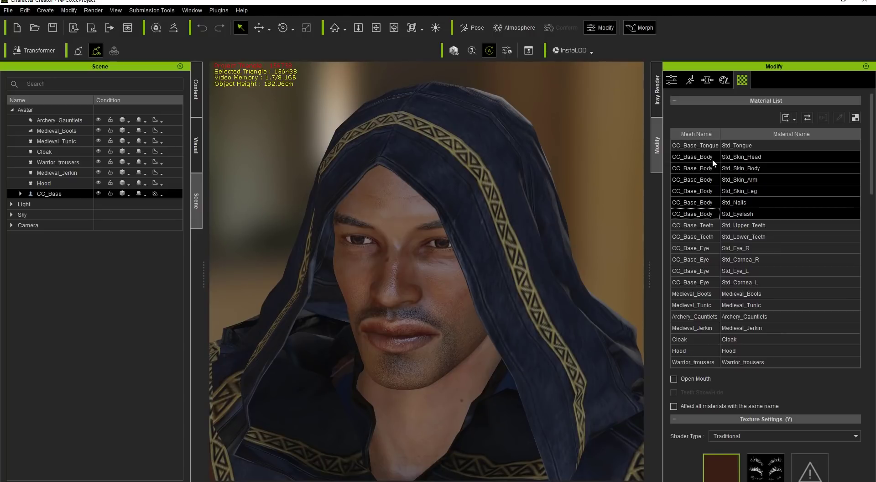
click(741, 206)
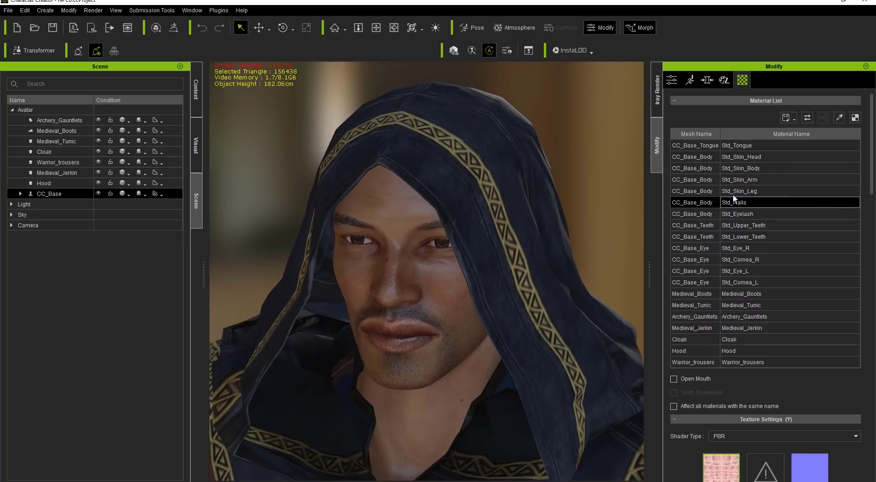
click(702, 157)
scroll(873, 168, down, 3)
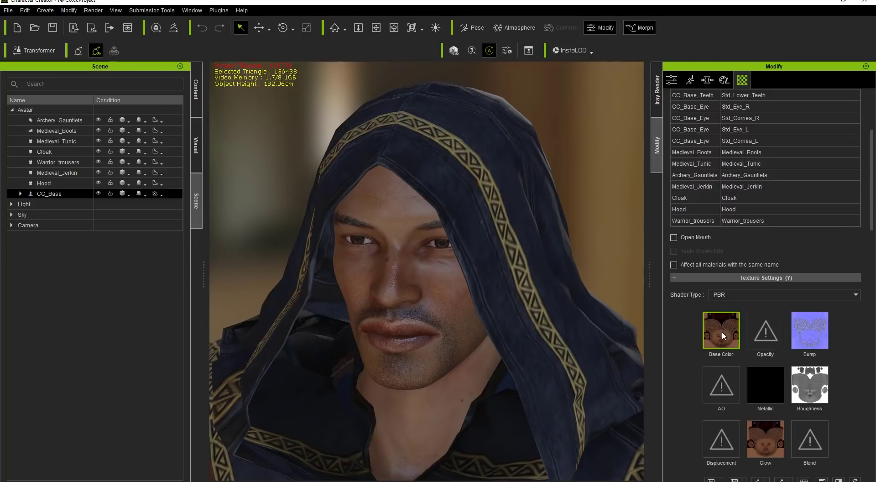
scroll(873, 215, up, 2)
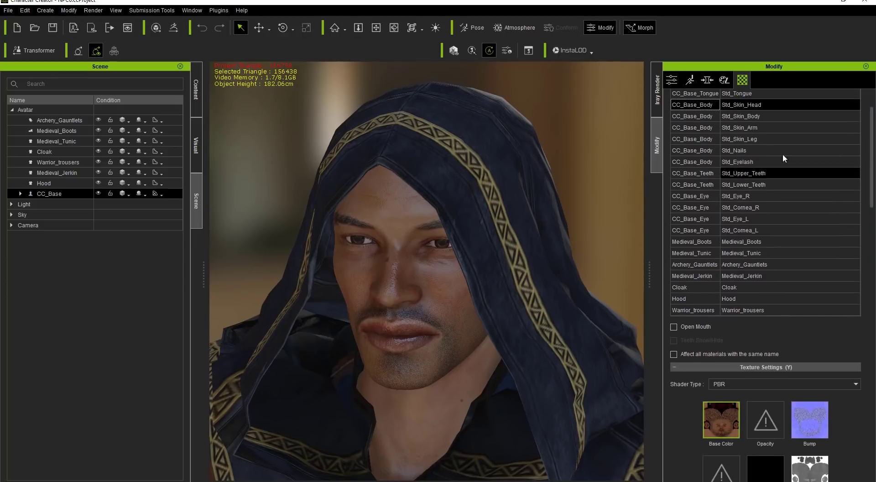
click(752, 116)
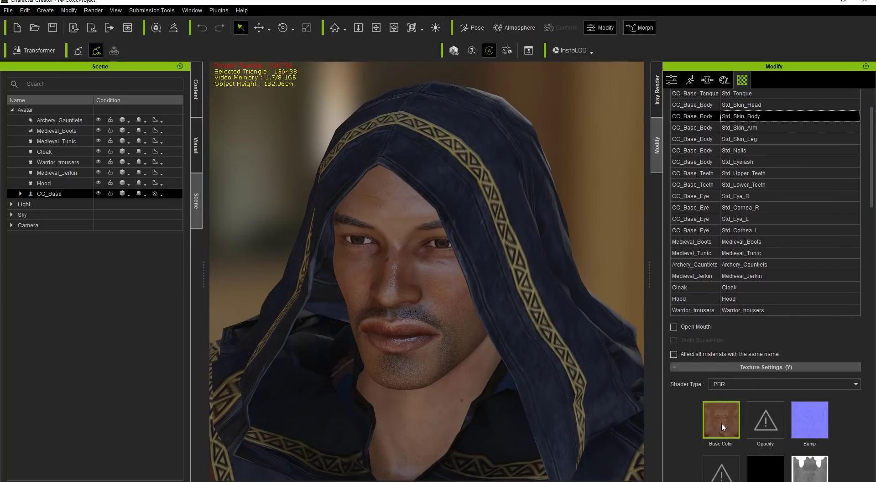
click(754, 125)
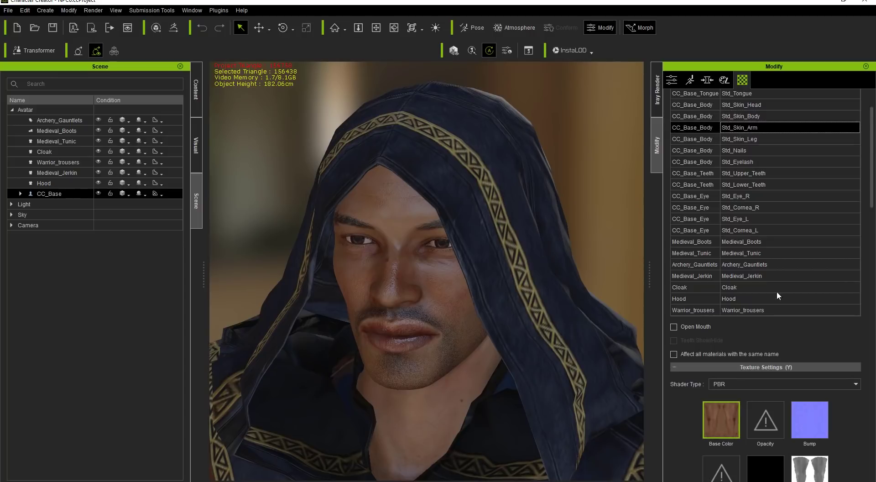
click(750, 150)
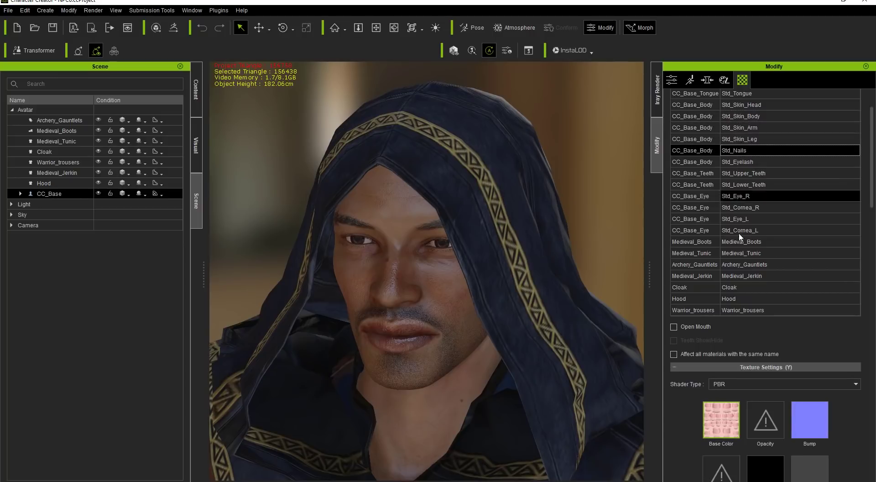
click(738, 162)
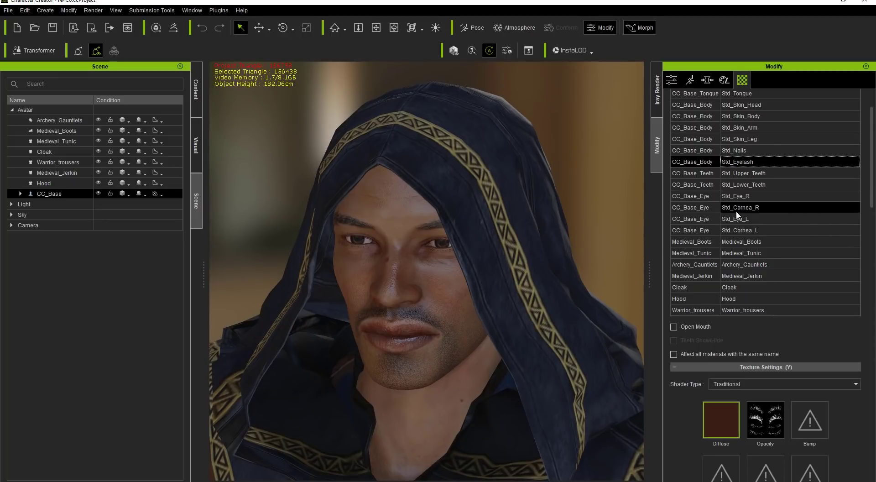
- Examine the textures of the separate eye and cornea materials and of the upper and lower teeth materials
click(699, 197)
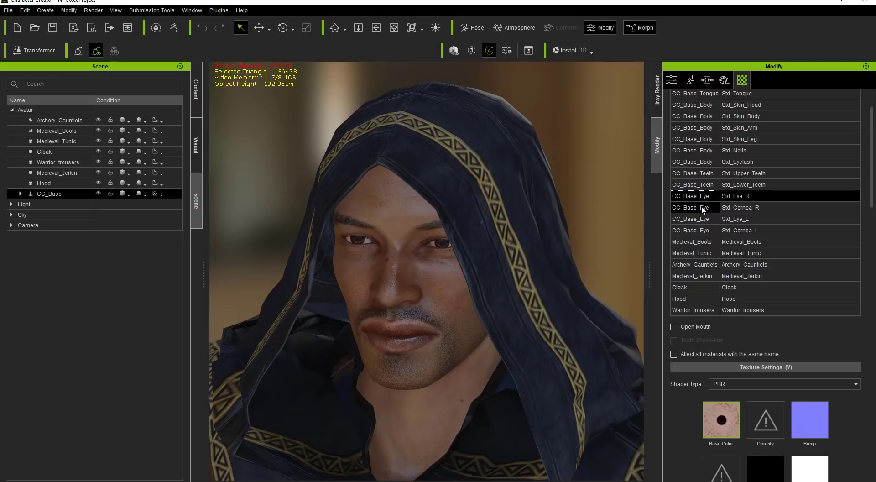
click(749, 208)
click(749, 223)
click(749, 232)
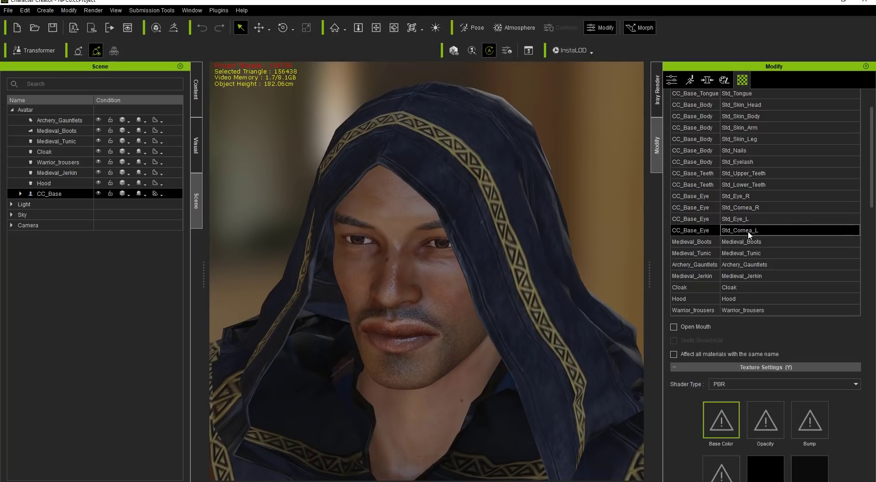
click(749, 173)
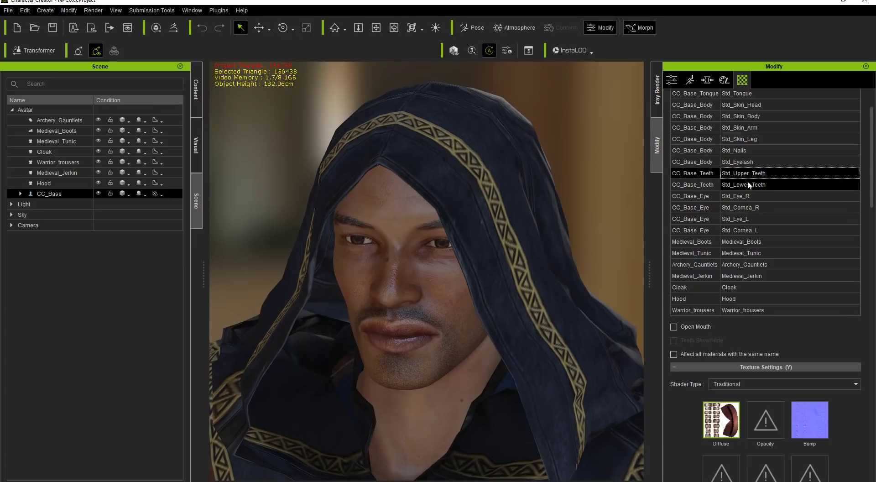
click(749, 185)
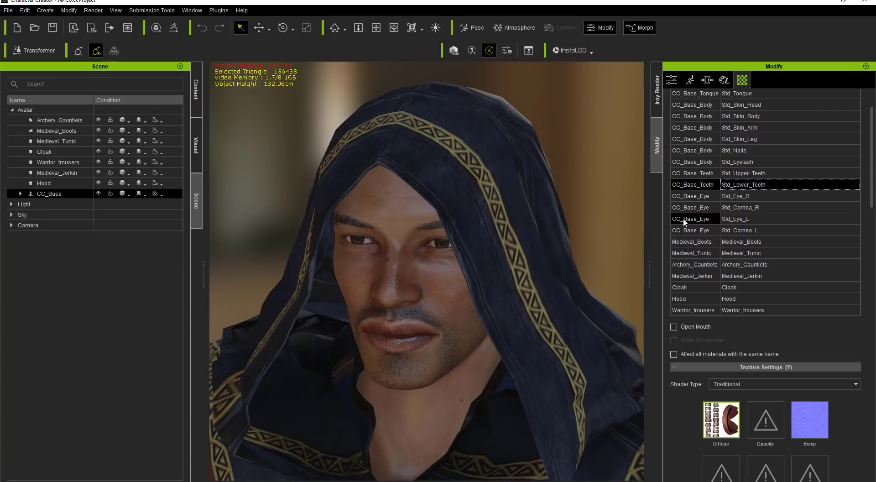
- Replace the avatar's eyes with the Game_Eyes_OneUV template and reselect the avatar to check its material list
click(194, 97)
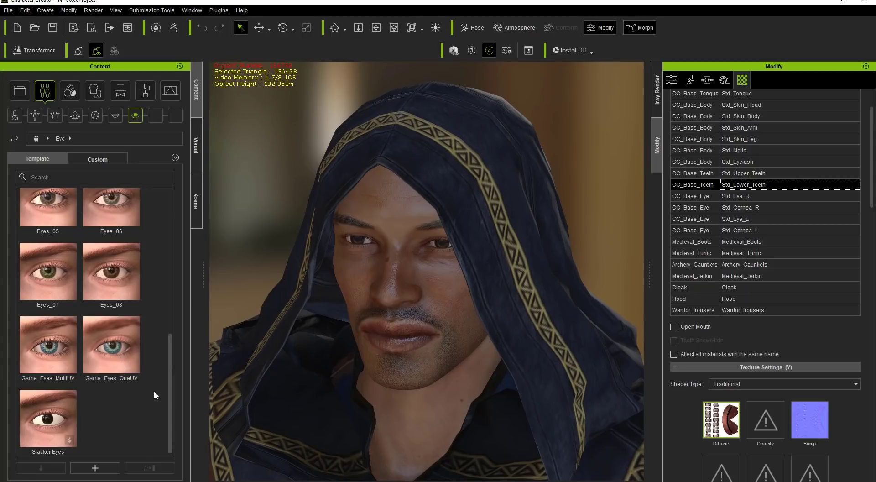
double_click(124, 361)
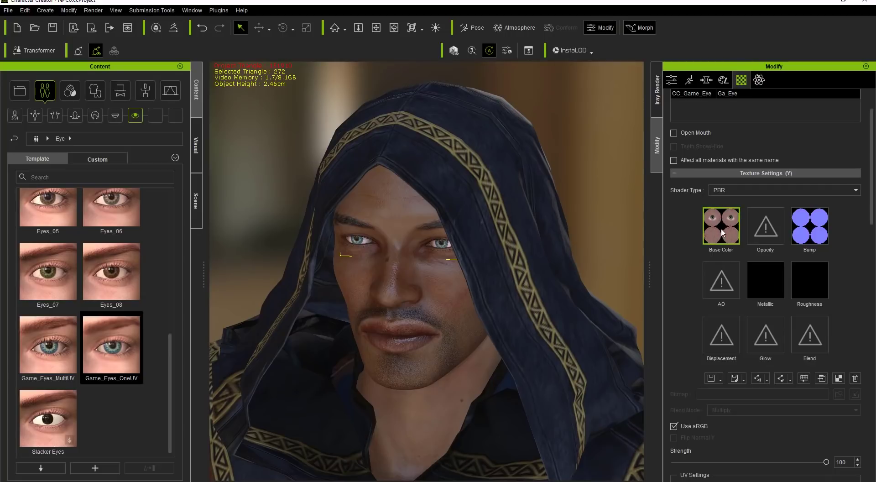
scroll(873, 210, up, 2)
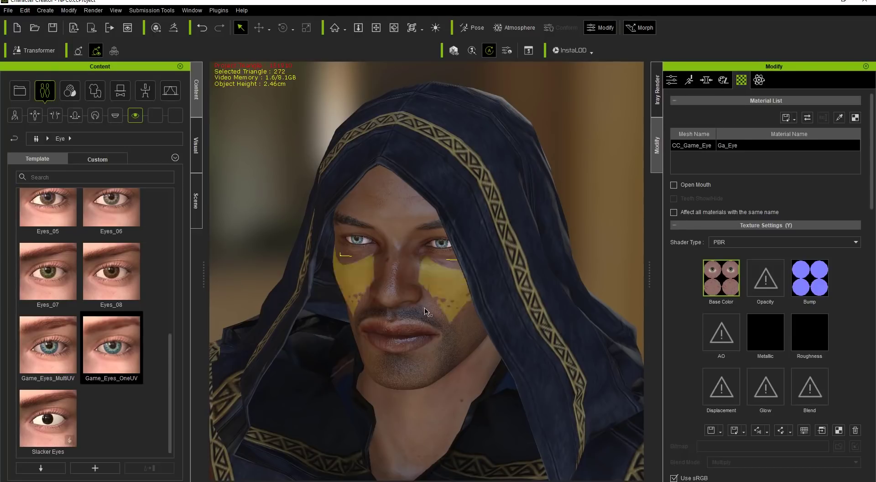
click(425, 311)
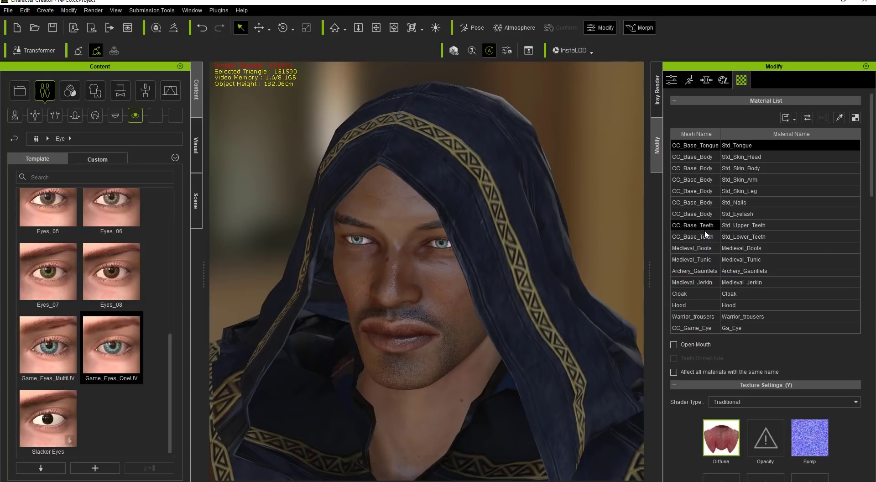
- Replace the avatar's teeth with the 3 Game_Teeth_OneUV template and reselect the avatar to check its material list
click(119, 116)
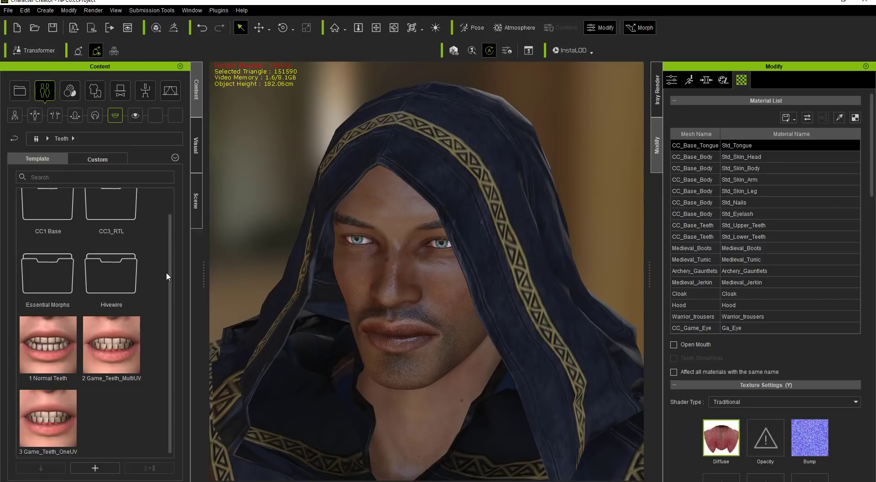
double_click(54, 423)
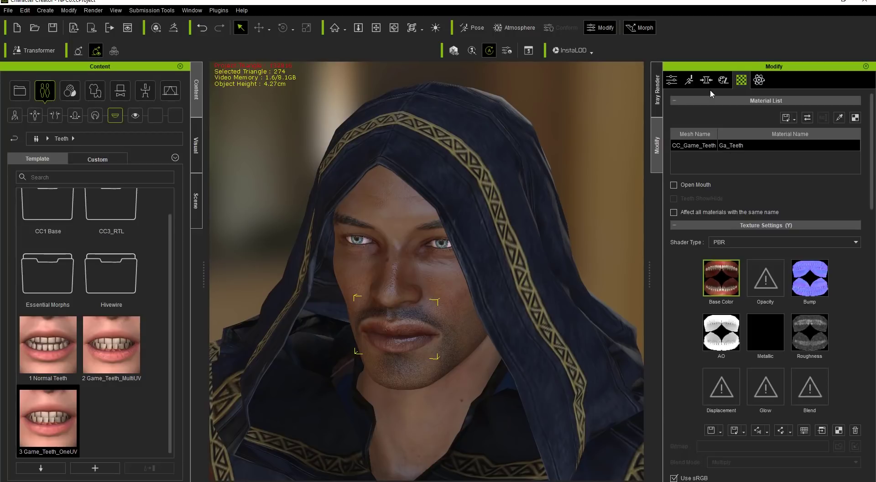
click(600, 202)
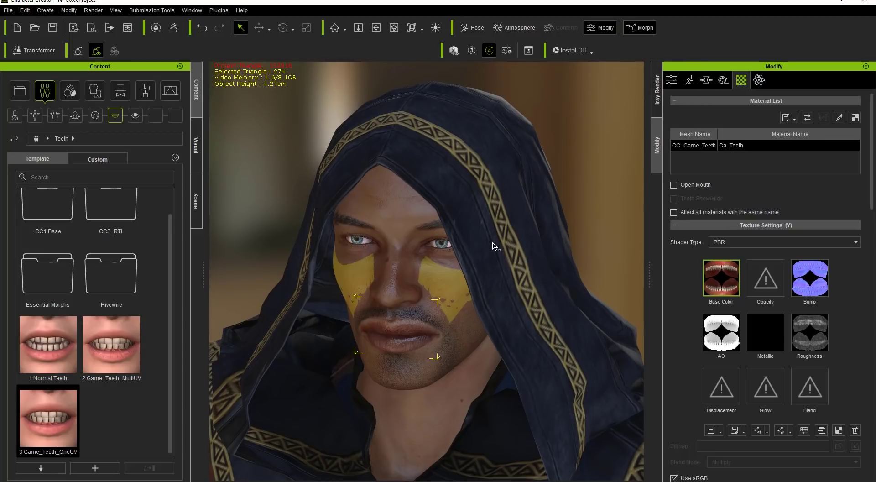
click(390, 200)
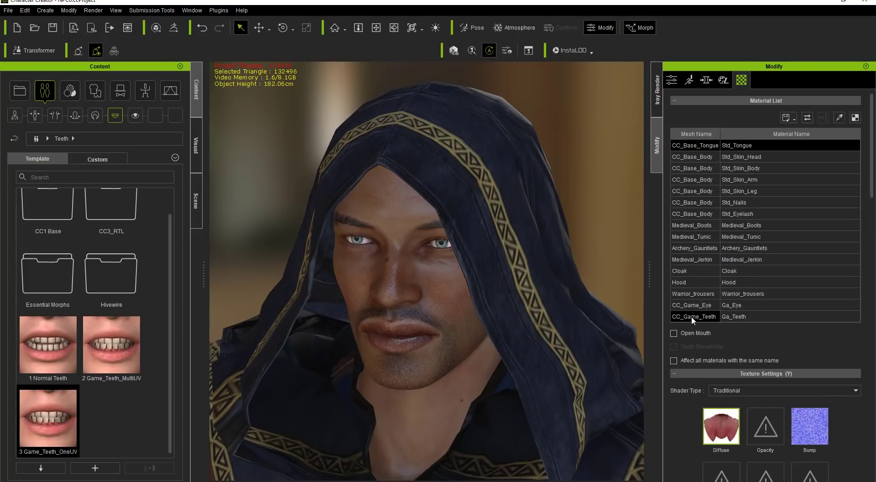
- Select the game teeth mesh and display it with the avatar's mouth open, framing the teeth up close
click(741, 318)
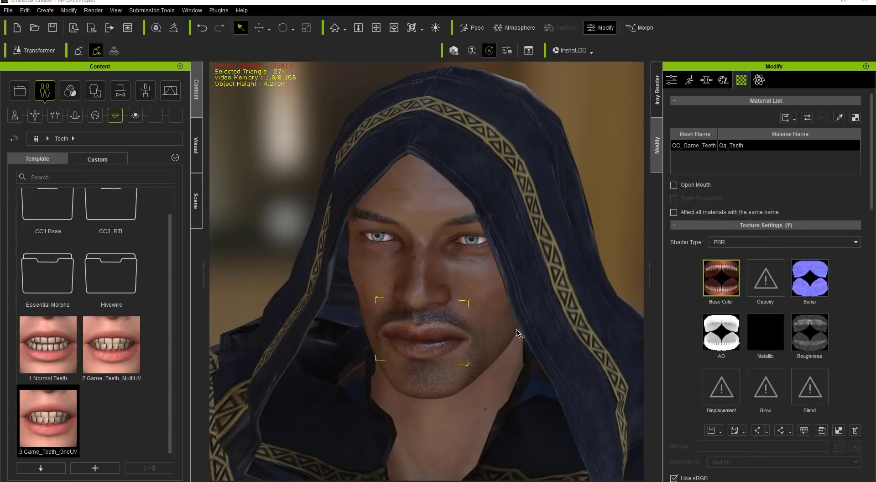
right_drag(522, 370, 530, 349)
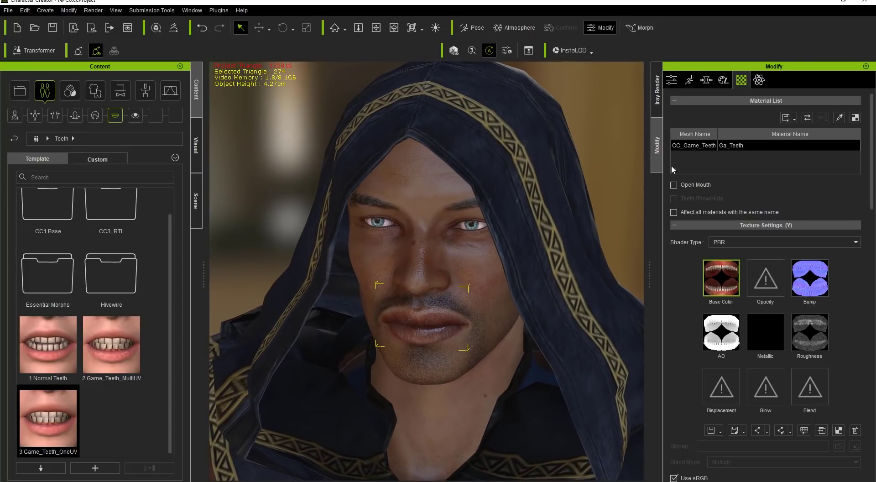
click(672, 80)
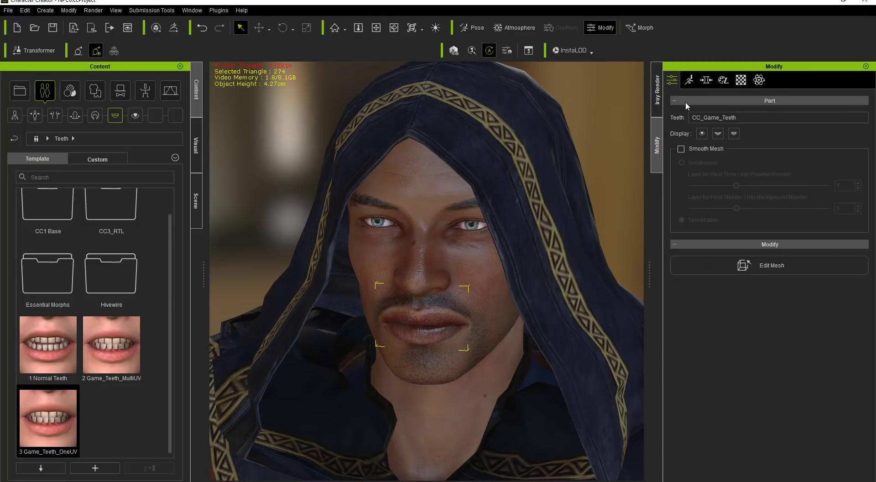
click(717, 133)
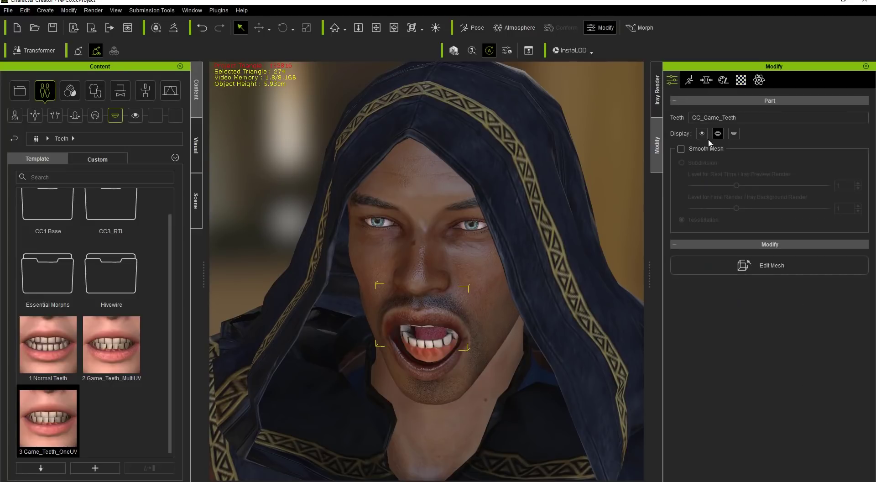
middle_drag(507, 373, 516, 293)
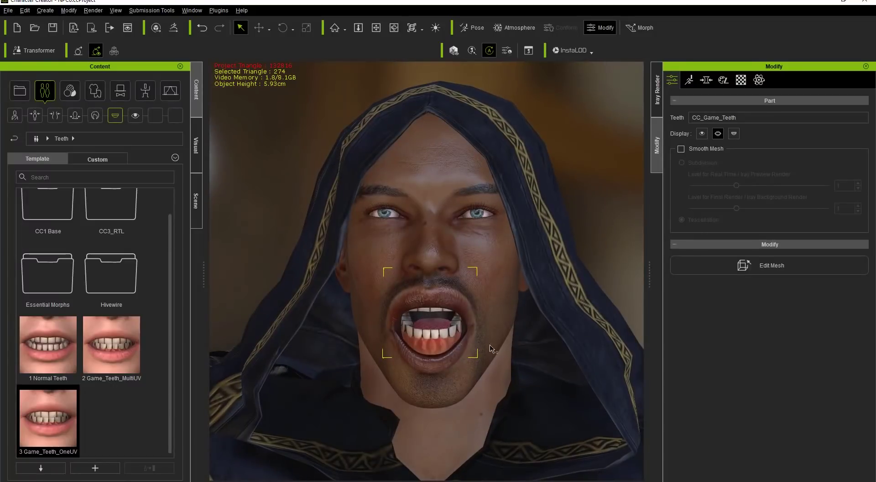
scroll(481, 372, up, 2)
scroll(481, 371, up, 3)
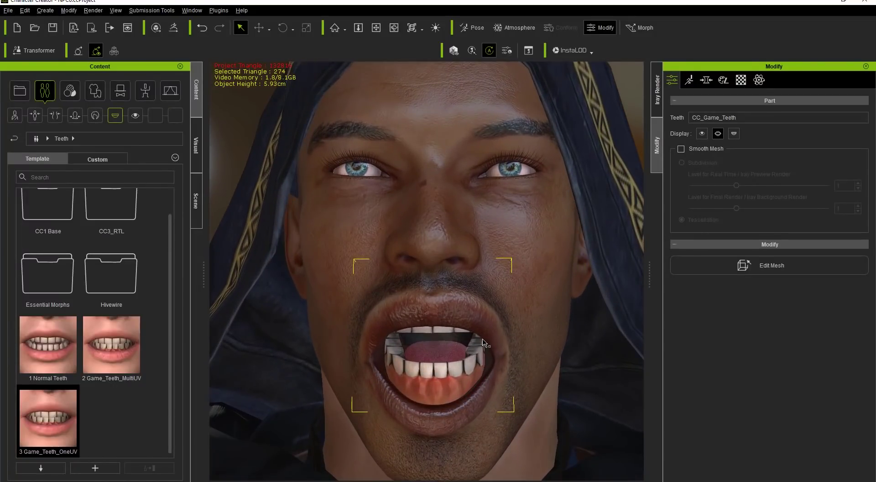
mouse_move(486, 343)
middle_down()
mouse_move(487, 364)
mouse_move(484, 341)
middle_up()
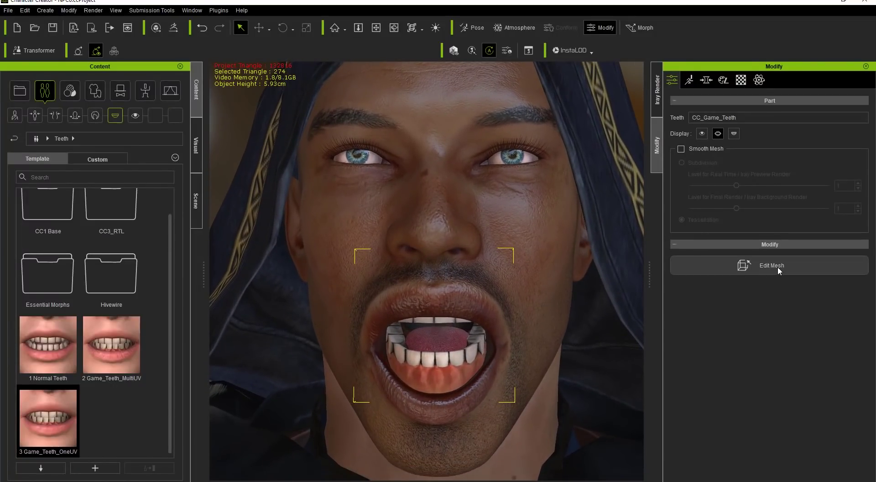
- Edit the teeth mesh by element, moving the lower teeth row down and positioning the upper teeth row so it shows in the open mouth
click(778, 266)
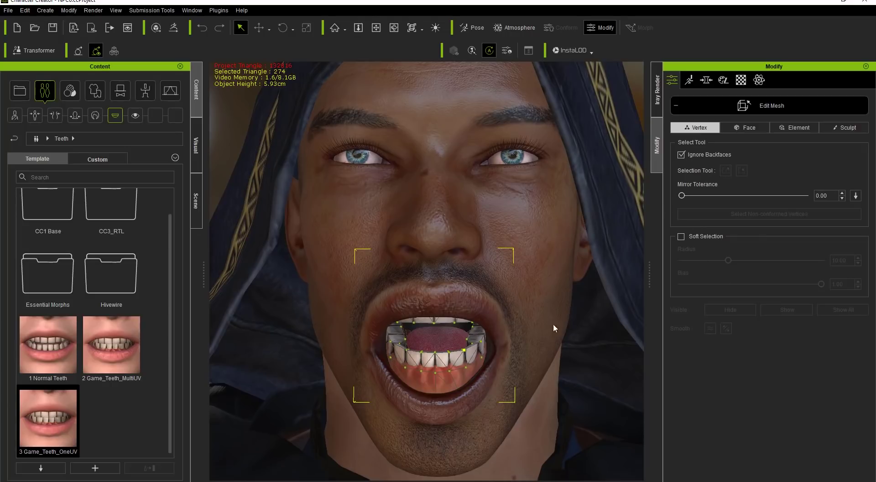
click(459, 365)
key(w)
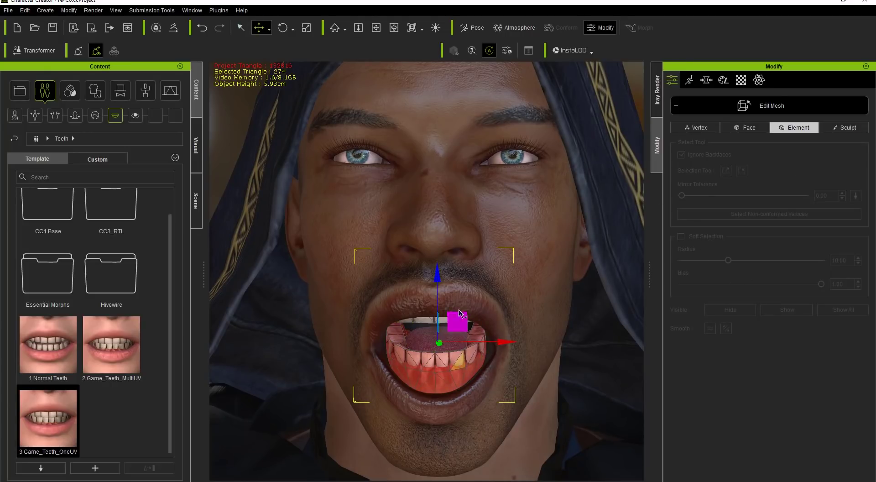
drag(436, 275, 438, 297)
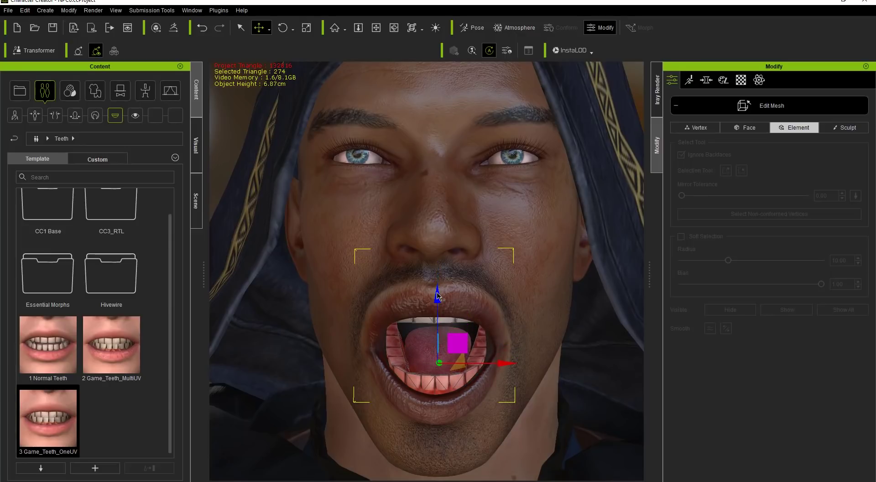
click(448, 322)
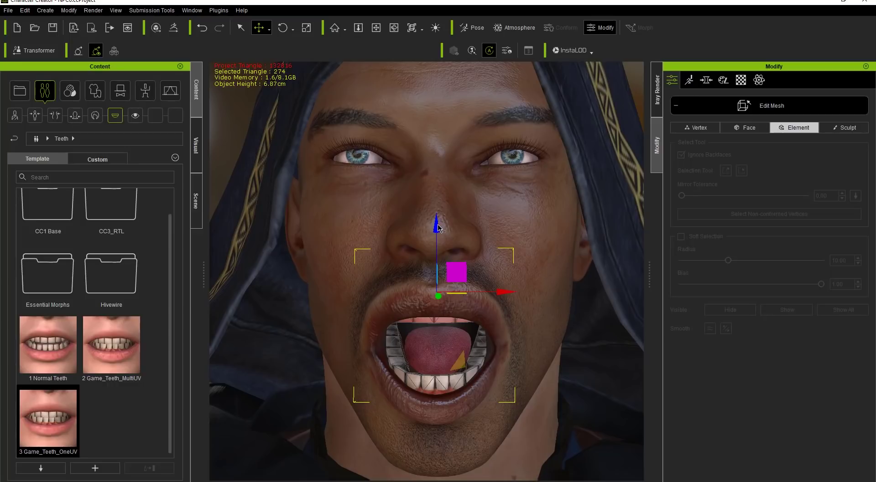
drag(437, 228, 438, 237)
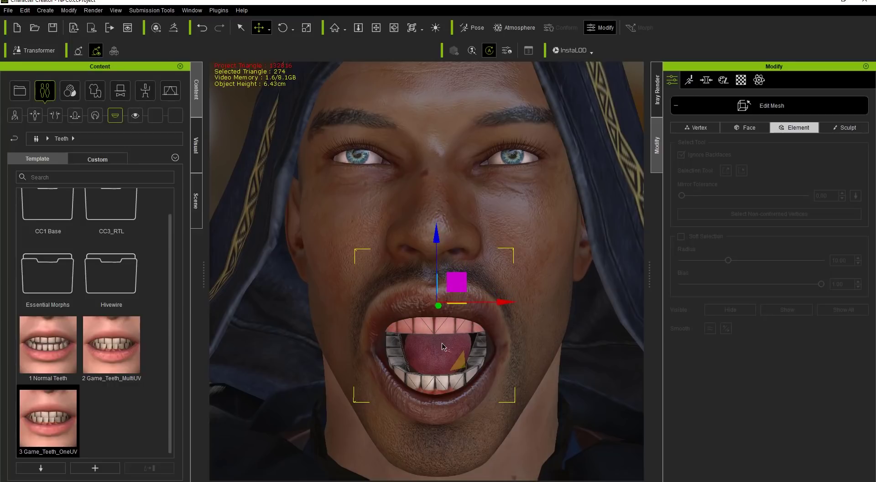
- Inspect the repositioned teeth from several angles in vertex mode and finish the mesh editing
mouse_move(433, 359)
right_down()
mouse_move(489, 351)
mouse_move(449, 352)
right_up()
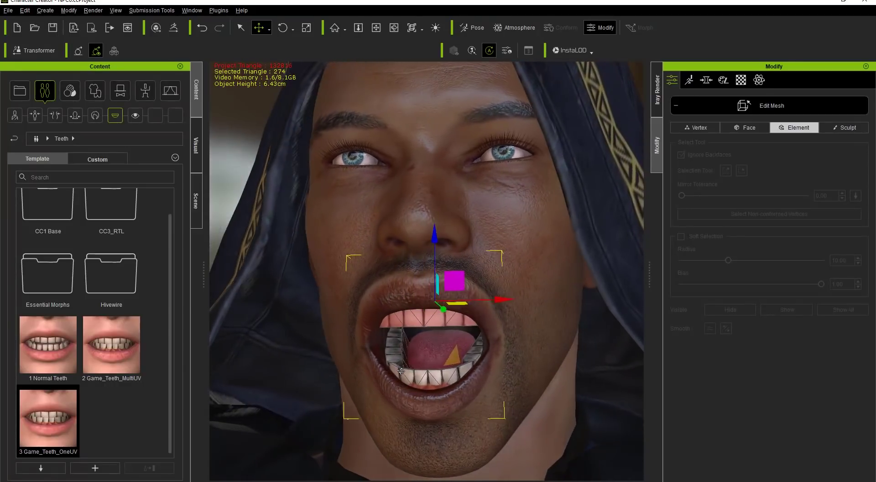
click(711, 128)
right_drag(486, 406, 420, 388)
scroll(463, 397, up, 5)
scroll(463, 403, down, 2)
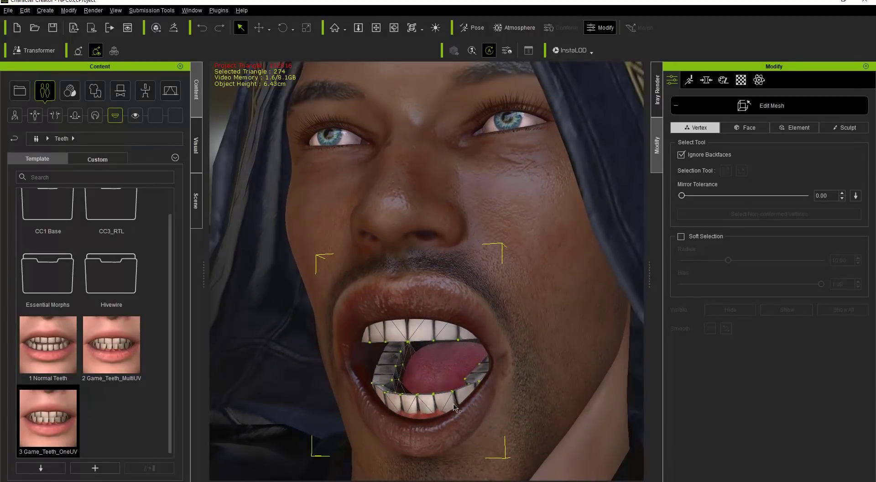
right_drag(435, 416, 453, 409)
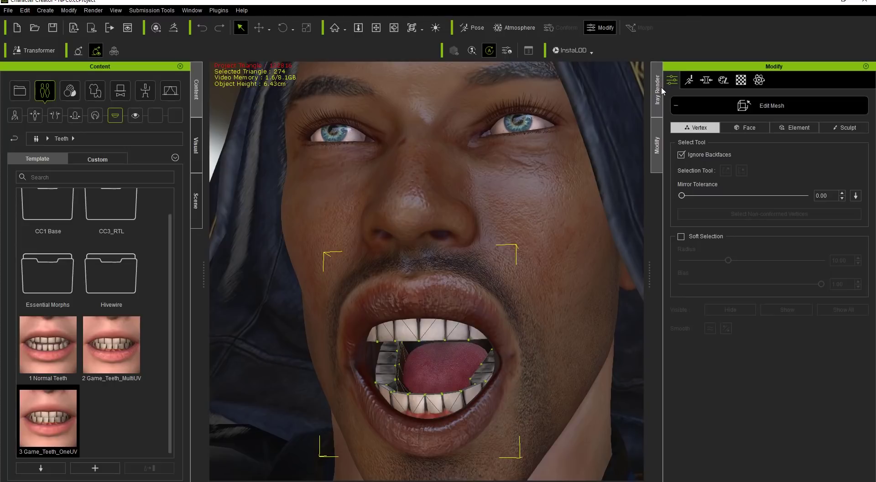
click(792, 106)
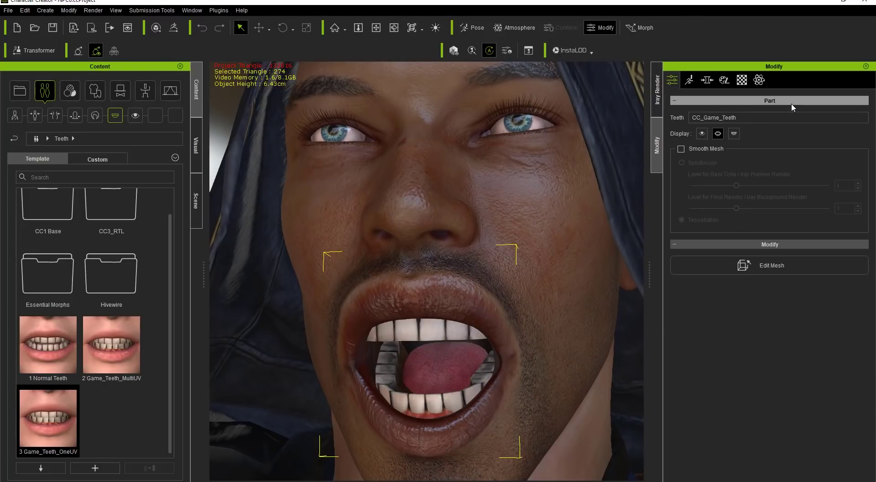
- Close the avatar's mouth and reselect the whole avatar to show its general attributes
click(734, 133)
click(734, 135)
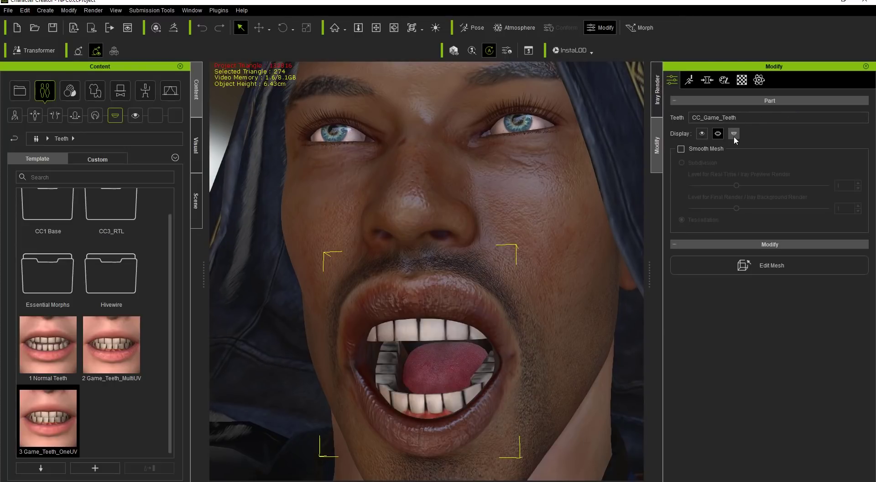
click(716, 132)
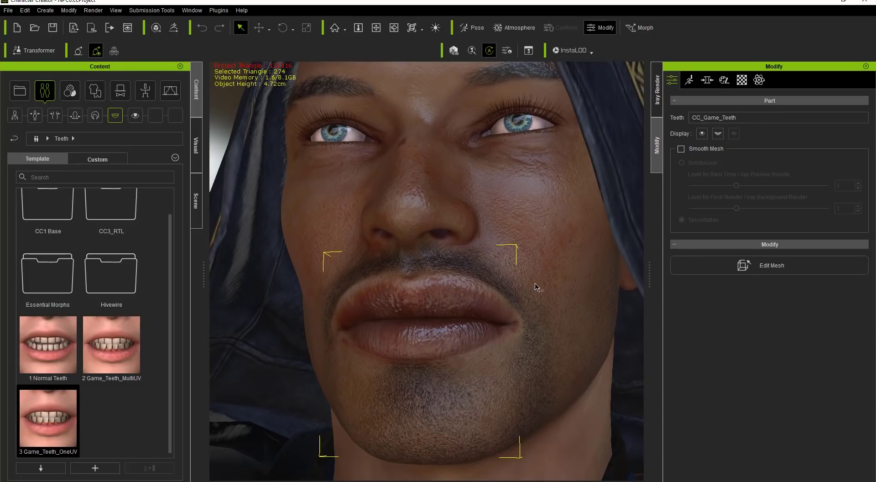
scroll(524, 230, down, 5)
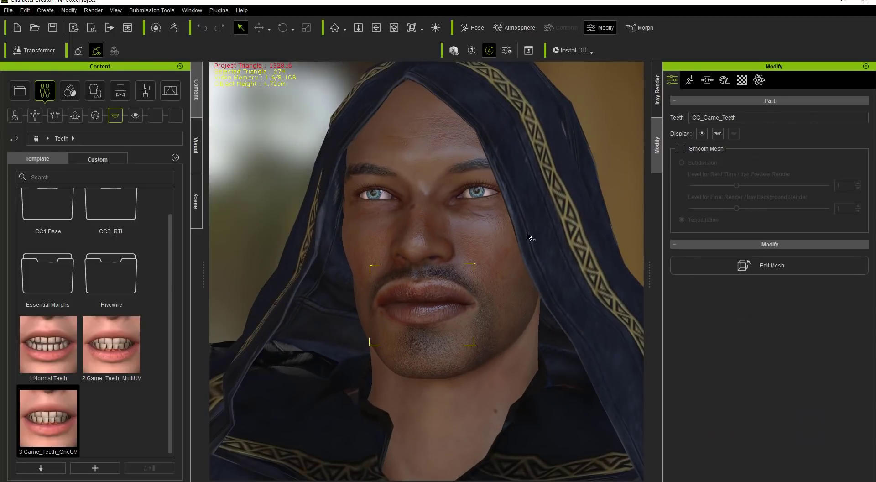
scroll(526, 231, down, 2)
click(526, 232)
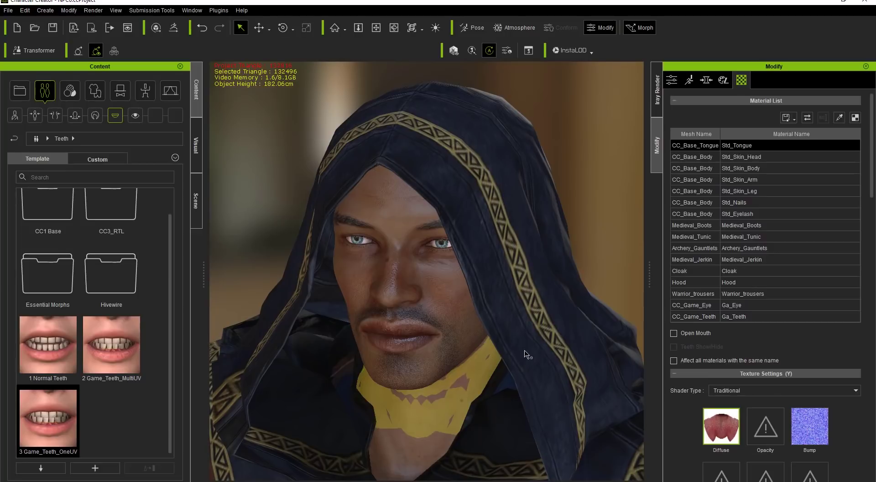
click(675, 83)
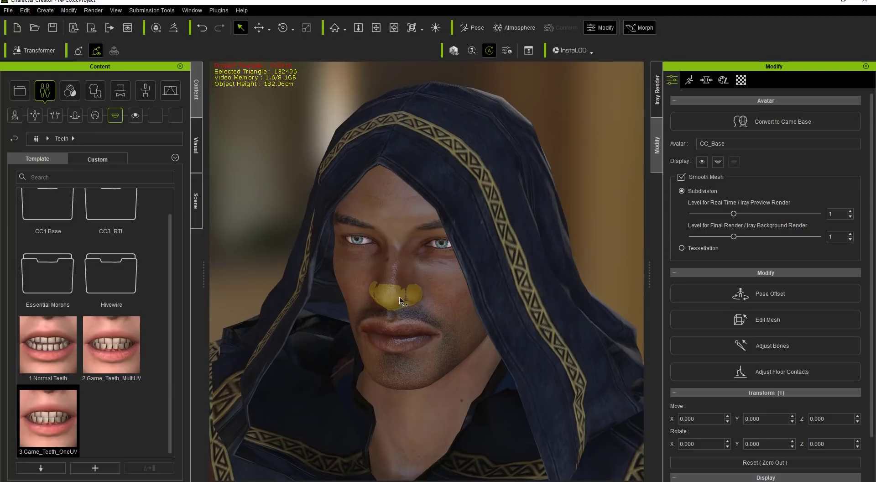
- Start an FBX export of the clothed character with Unity 3D as the target tool preset
click(8, 11)
mouse_move(55, 96)
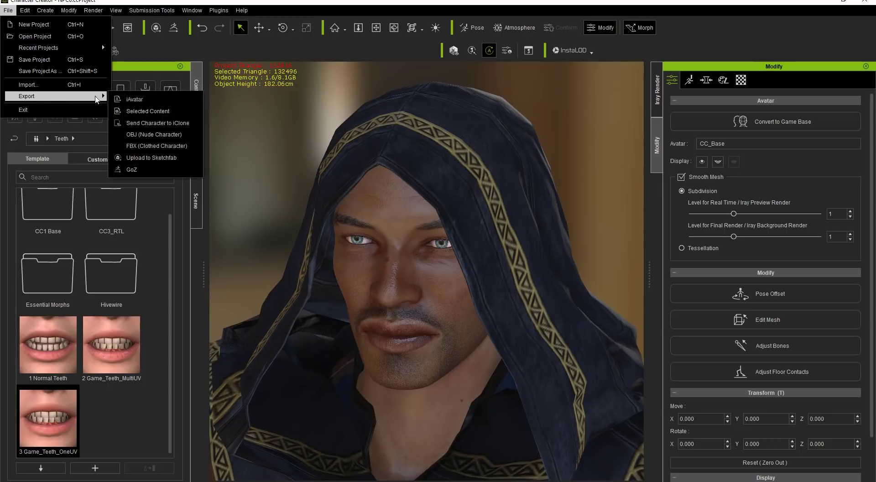
click(153, 146)
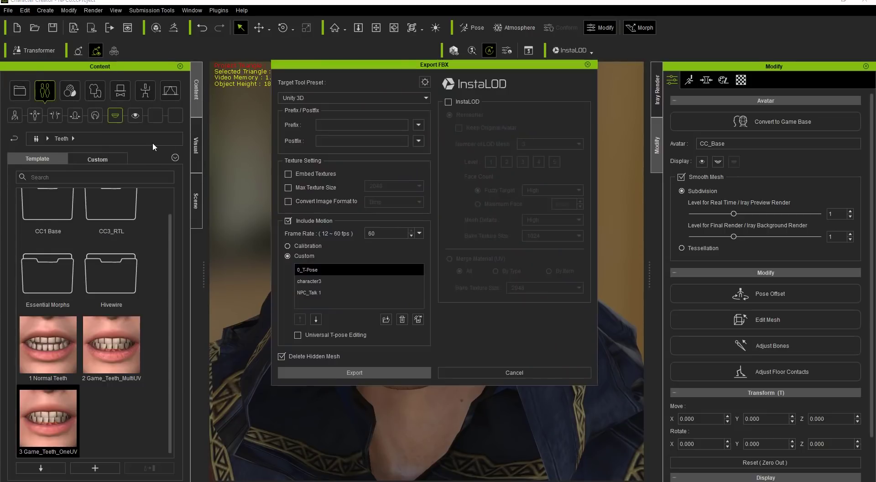
click(305, 98)
click(298, 124)
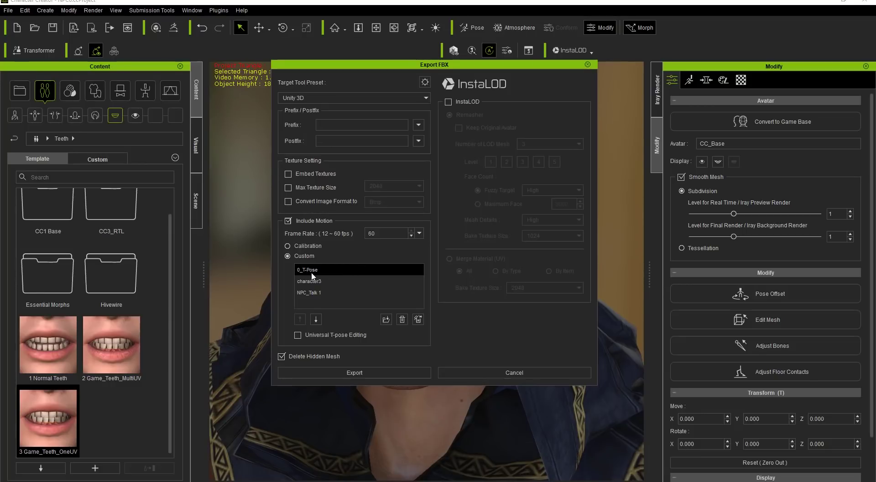
- Move the 0_T-Pose motion down and back to first in the custom list, and proceed with the export to choosing a file
click(315, 319)
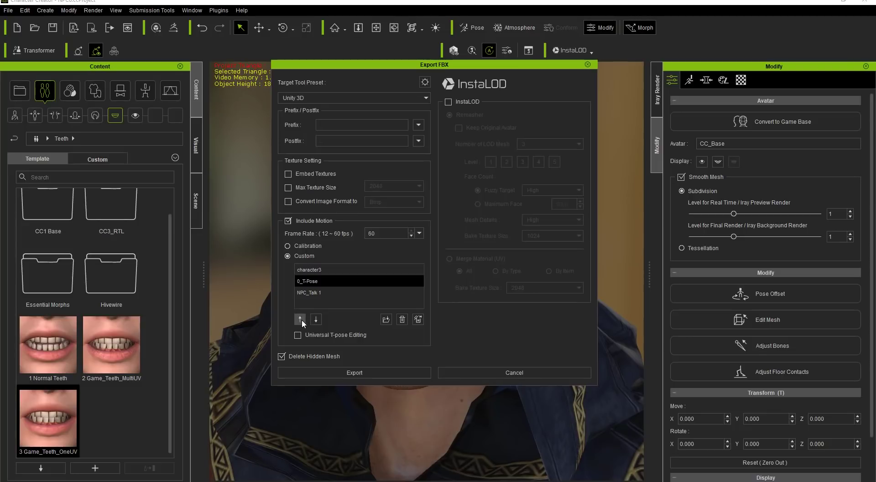
click(301, 319)
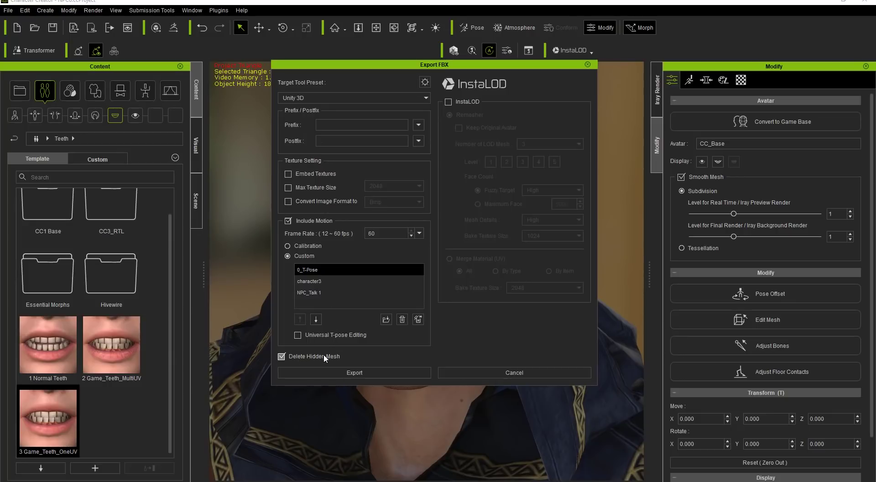
click(353, 371)
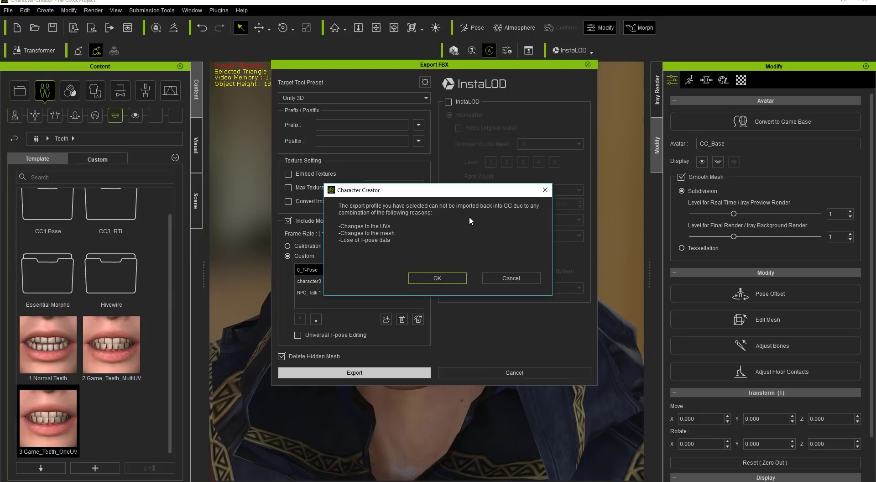
click(436, 278)
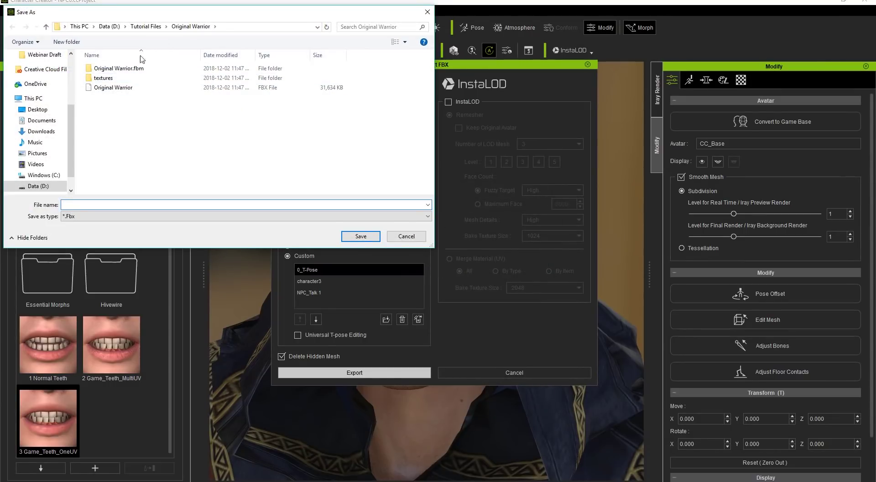
- Compare the earlier exports in the Original Warrior and Optimized Warrior folders under Tutorial Files, examining the FBX files and texture folders
click(122, 92)
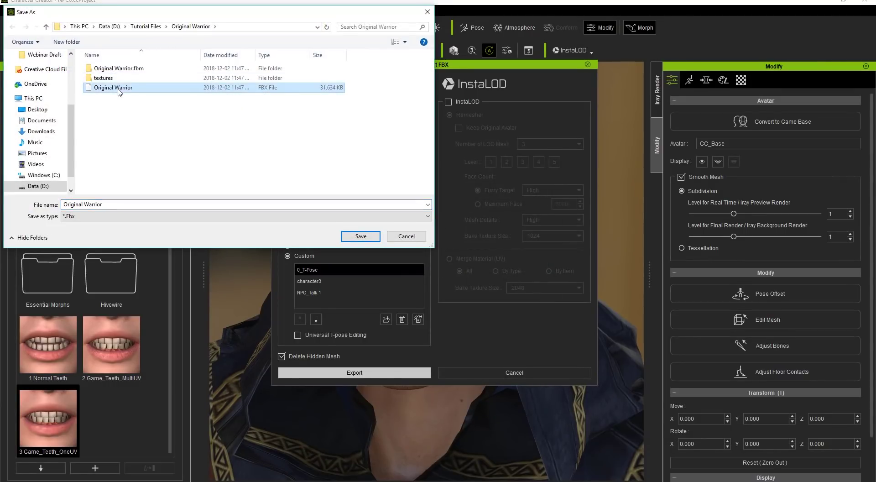
click(147, 27)
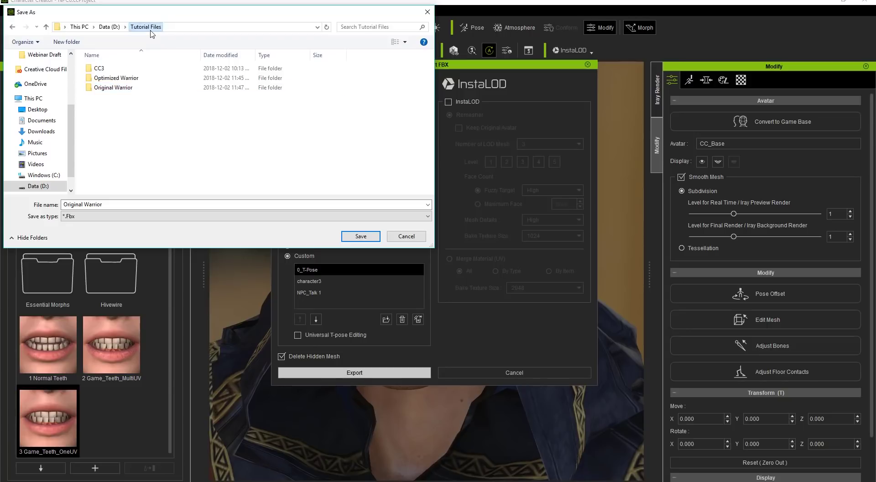
click(118, 79)
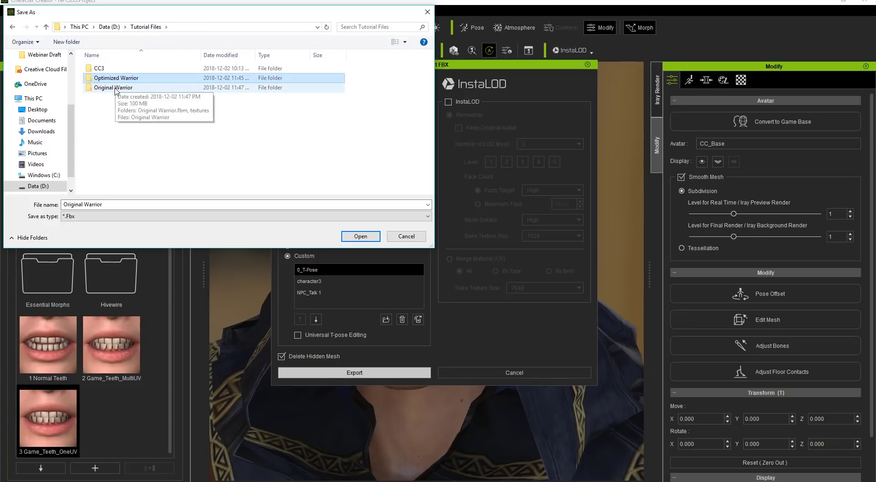
click(115, 89)
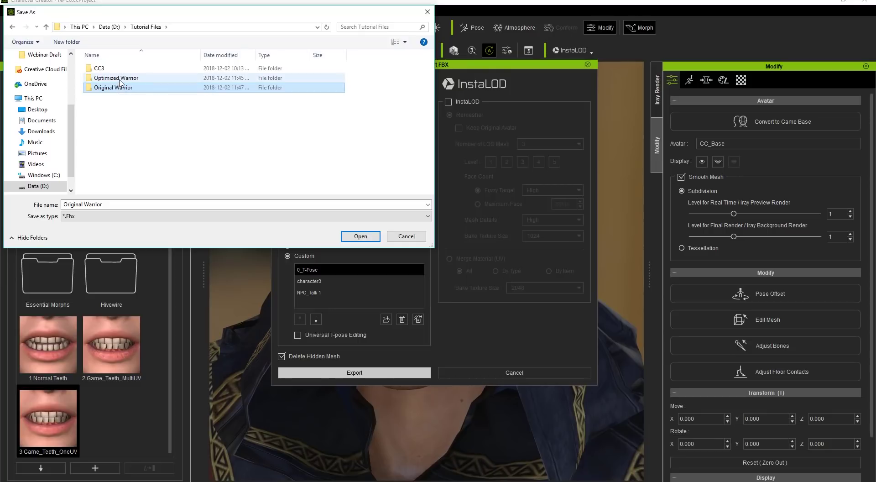
double_click(120, 79)
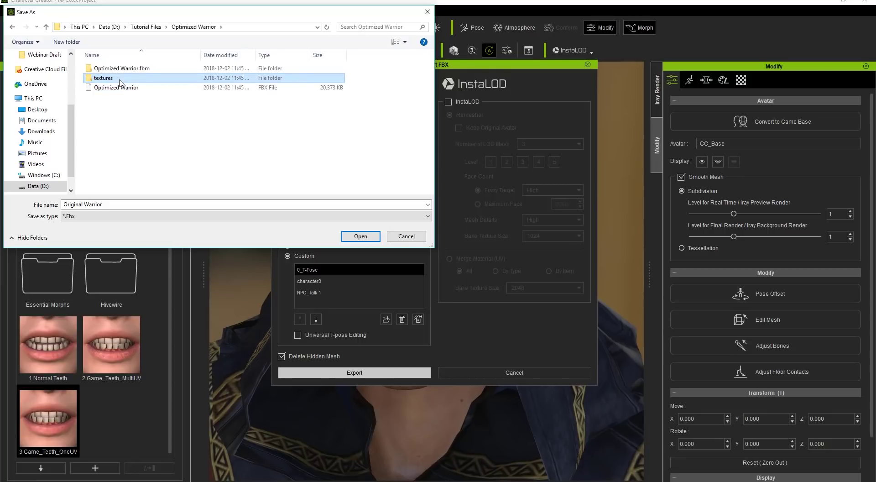
click(120, 88)
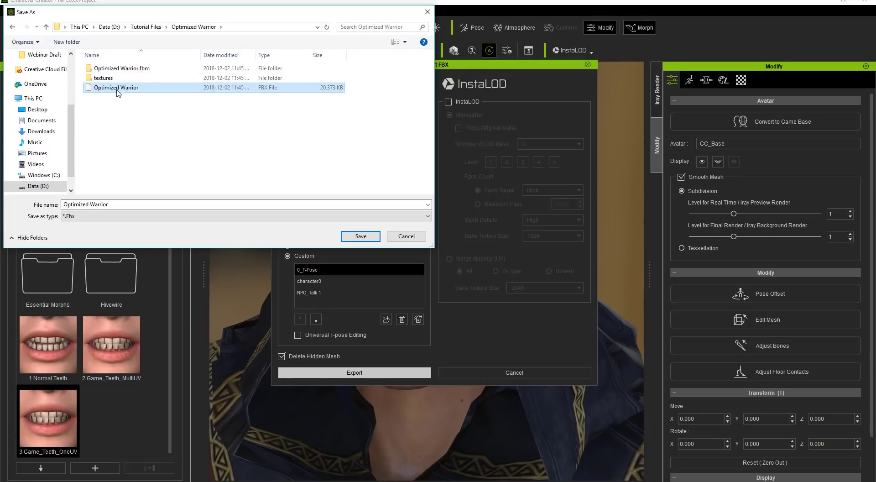
click(104, 79)
click(112, 69)
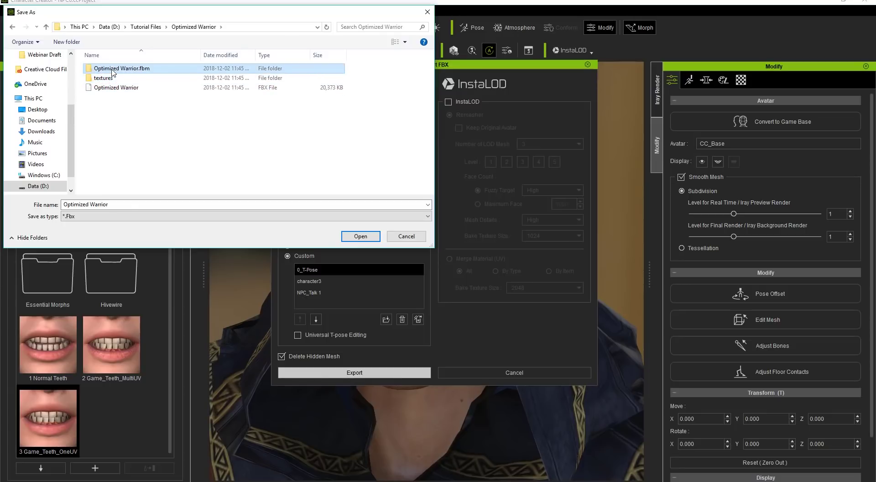
- Return to the Tutorial Files folder and cancel saving the FBX export
click(149, 27)
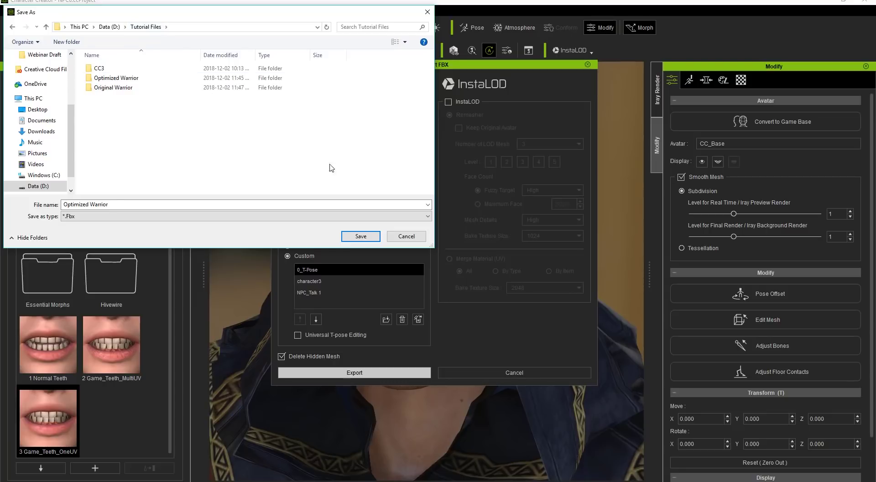
click(406, 236)
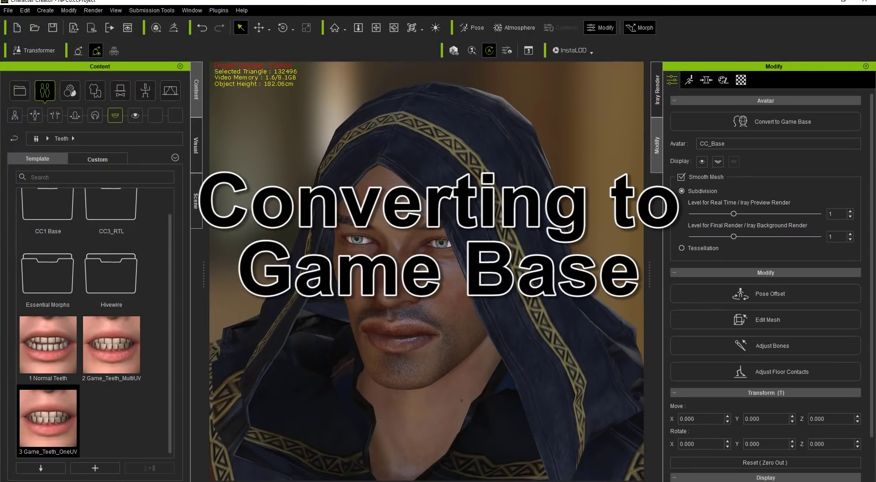
- Convert the avatar to Game Base with the Single Material UV type and a maximum texture size of 1024
click(767, 121)
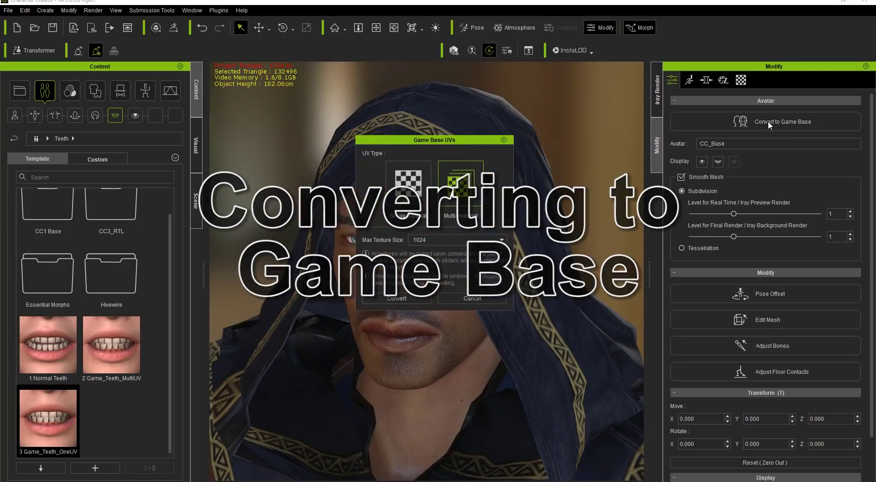
click(402, 192)
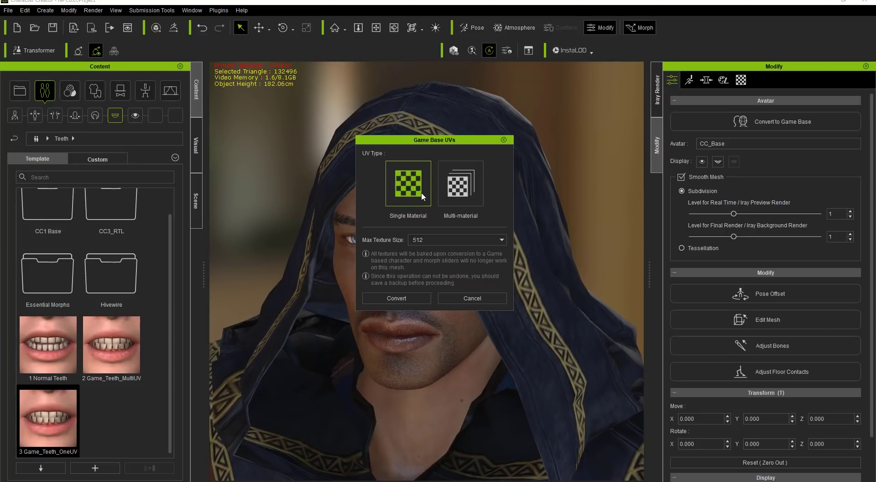
click(442, 239)
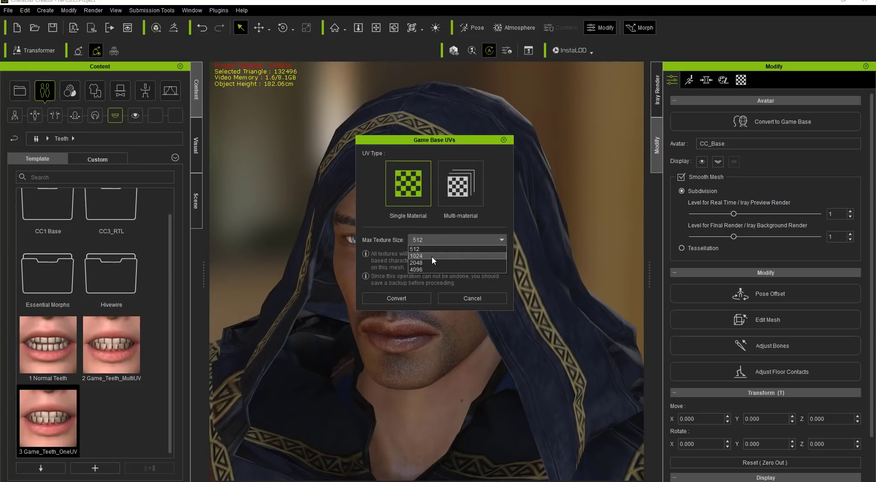
click(431, 256)
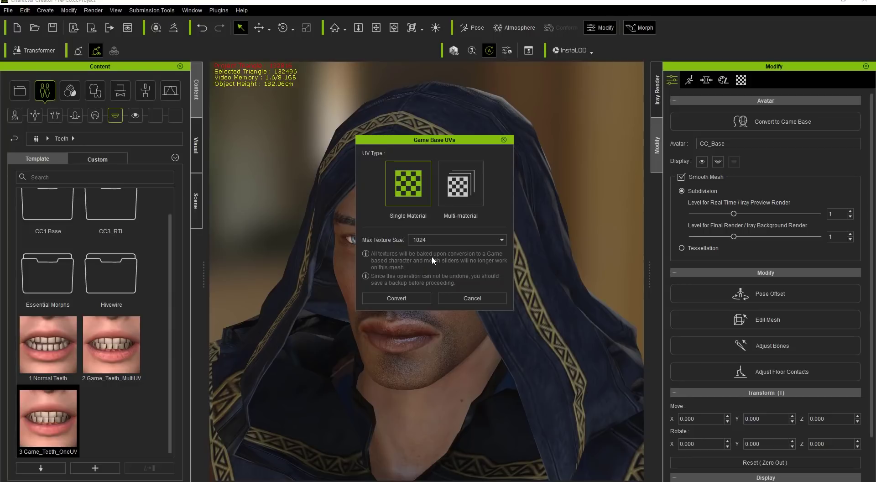
click(401, 296)
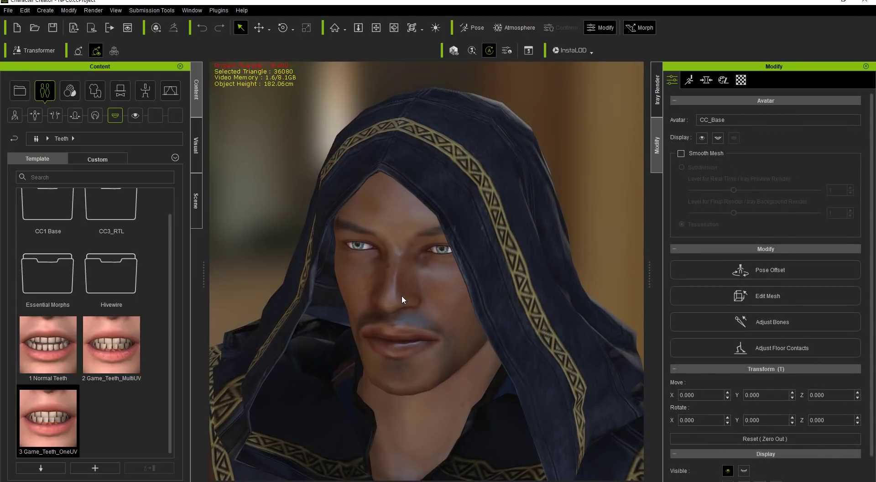
- Examine the converted character up close and at a distance, checking its Ga_Skin_Body and Ga_Teeth materials in the material list
right_drag(445, 350, 436, 300)
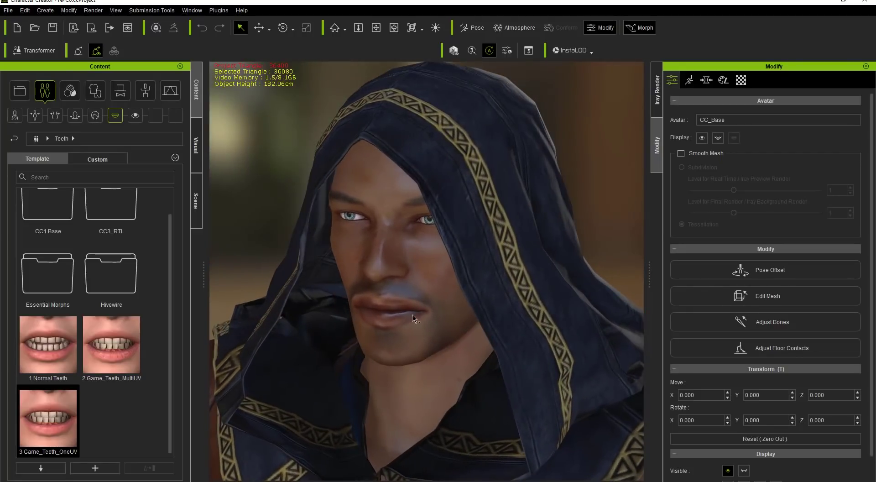
scroll(441, 337, down, 5)
right_drag(440, 337, 475, 271)
scroll(469, 292, up, 6)
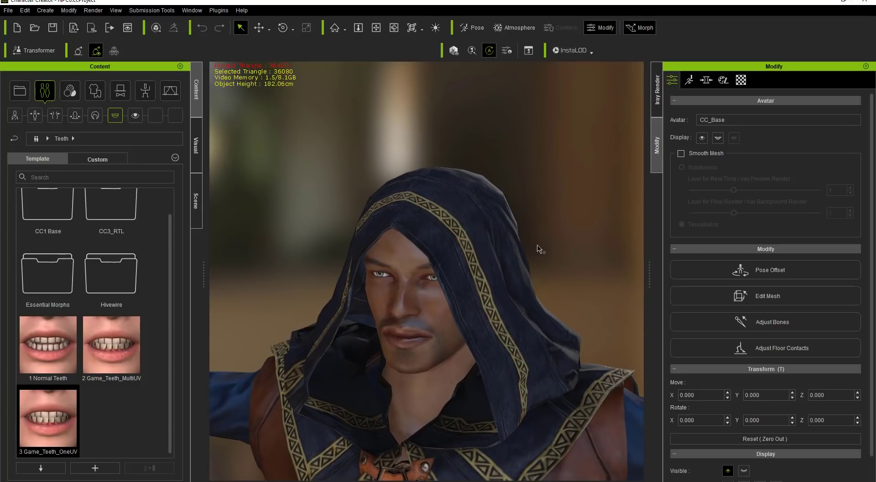
click(739, 81)
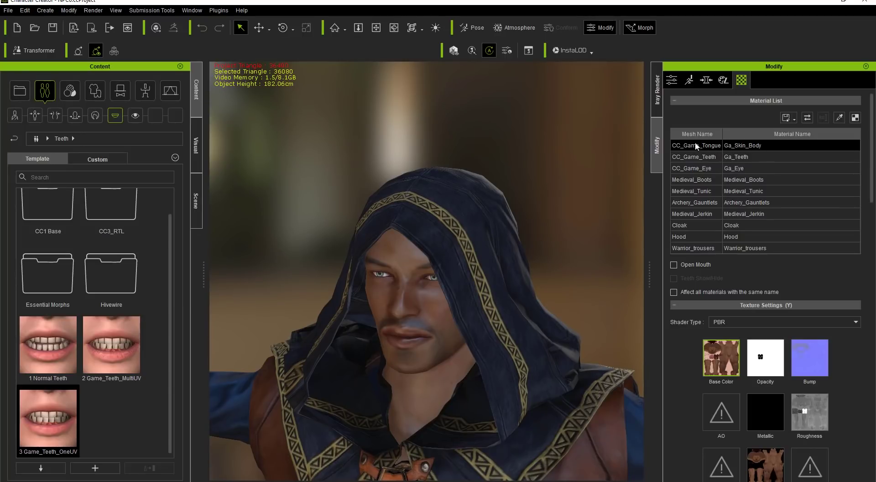
click(693, 157)
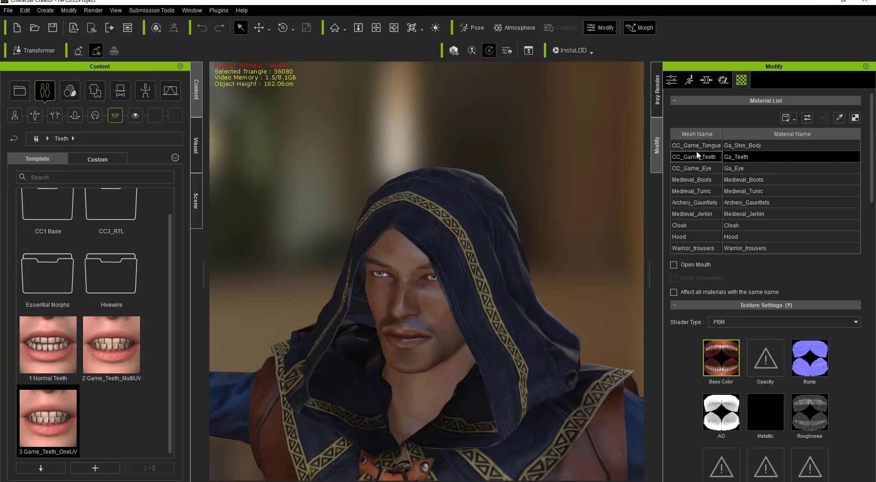
click(746, 146)
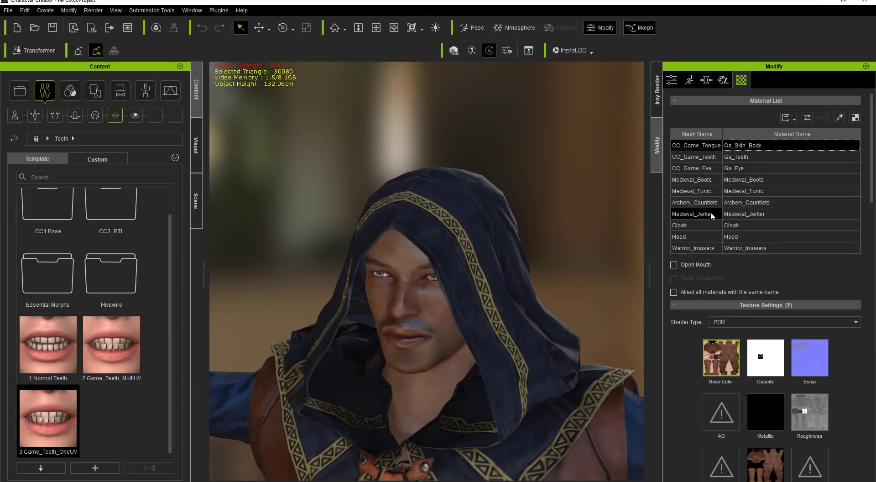
scroll(548, 385, down, 5)
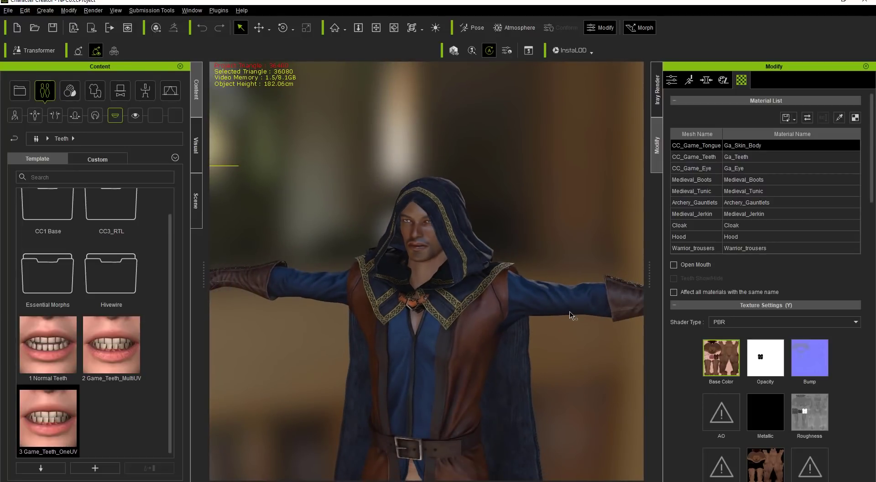
right_drag(571, 315, 527, 218)
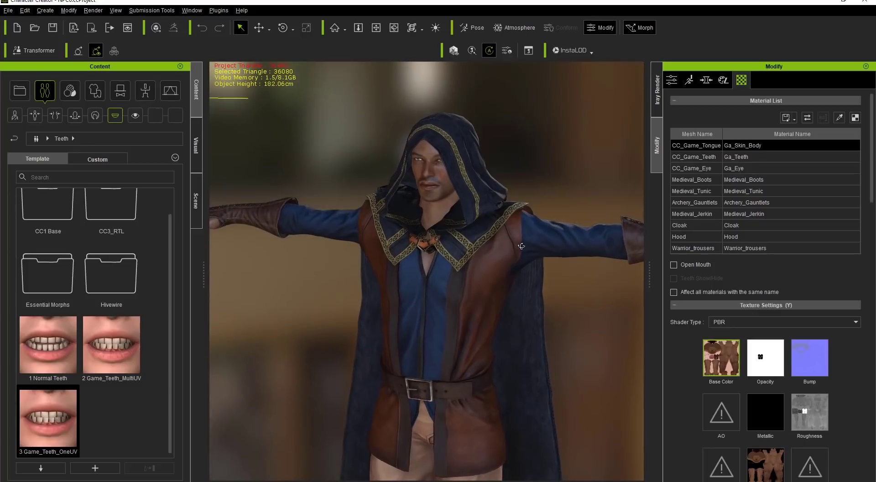
scroll(518, 225, up, 4)
scroll(519, 218, up, 2)
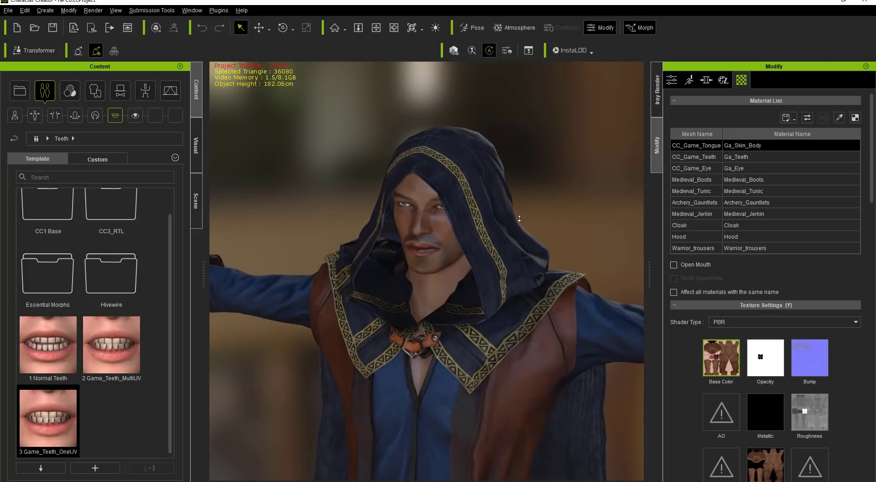
- Display CC_Base as Wireframe on Shaded in the scene to inspect the converted face mesh, and remove the wireframe
click(671, 81)
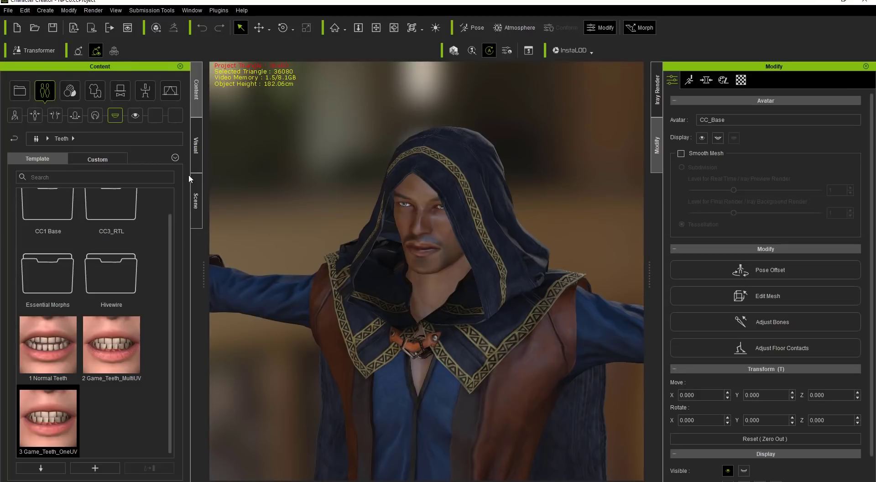
click(195, 200)
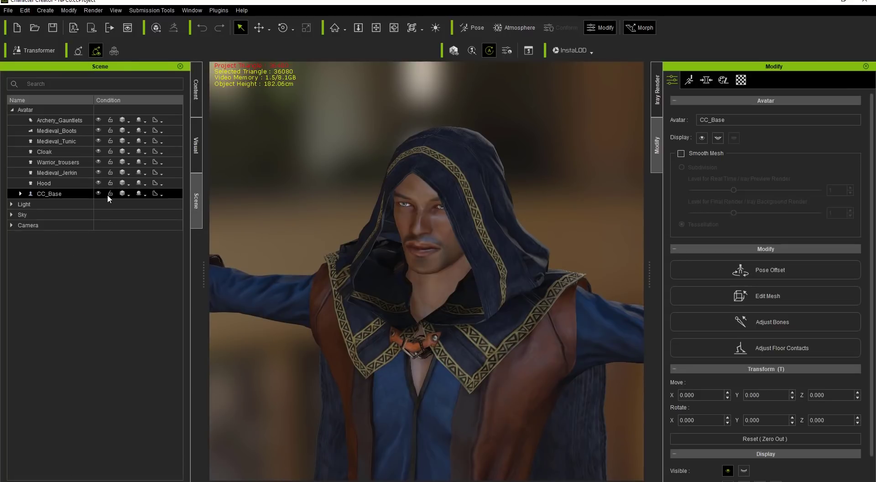
click(127, 194)
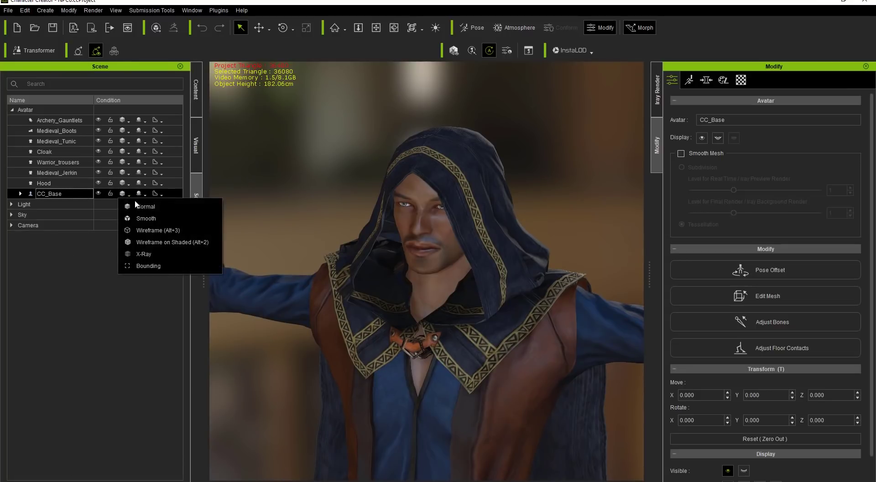
click(154, 242)
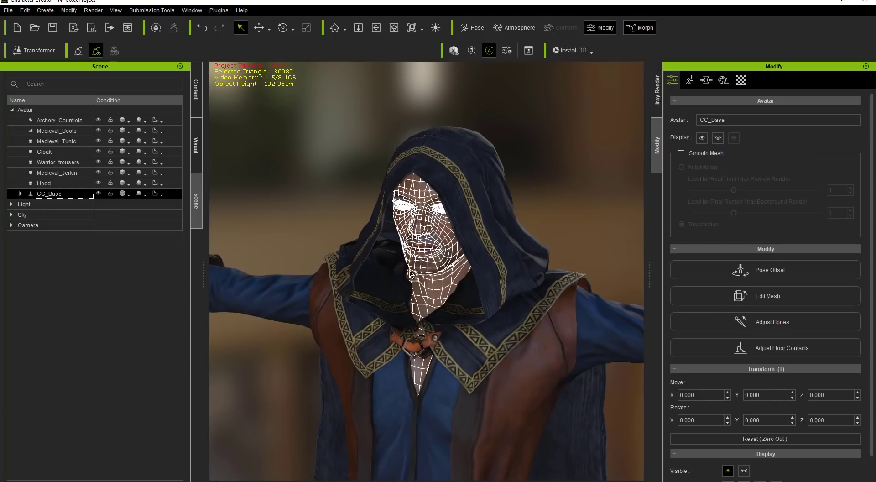
mouse_move(410, 330)
right_down()
mouse_move(446, 317)
mouse_move(409, 323)
mouse_move(431, 305)
right_up()
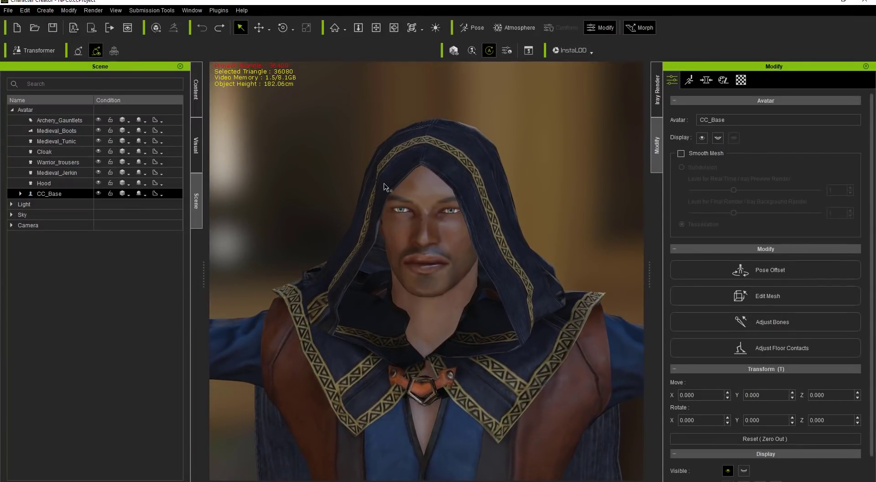
- Open the NPC6 file from the CC_Project folder and load it as a full project
click(8, 11)
click(35, 36)
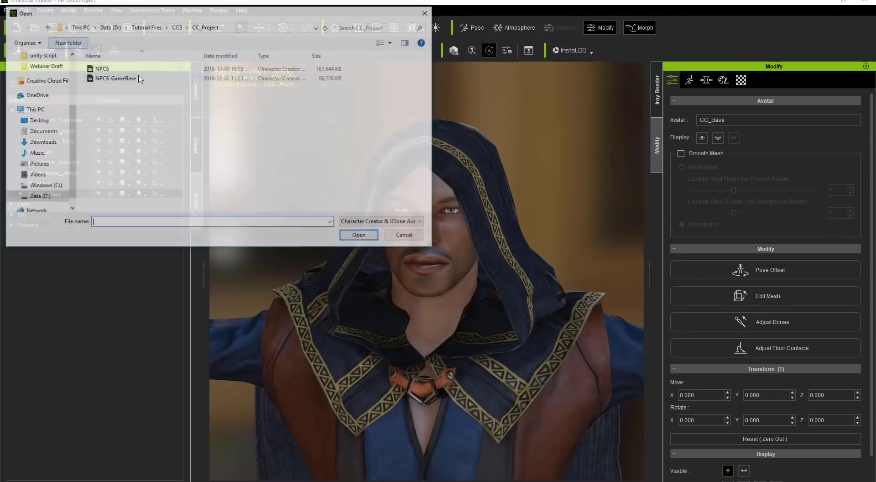
click(100, 69)
double_click(100, 69)
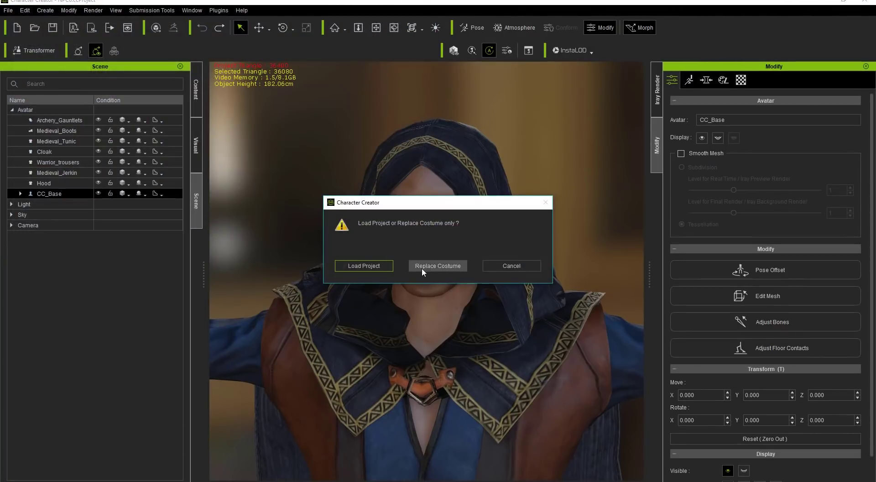
click(363, 265)
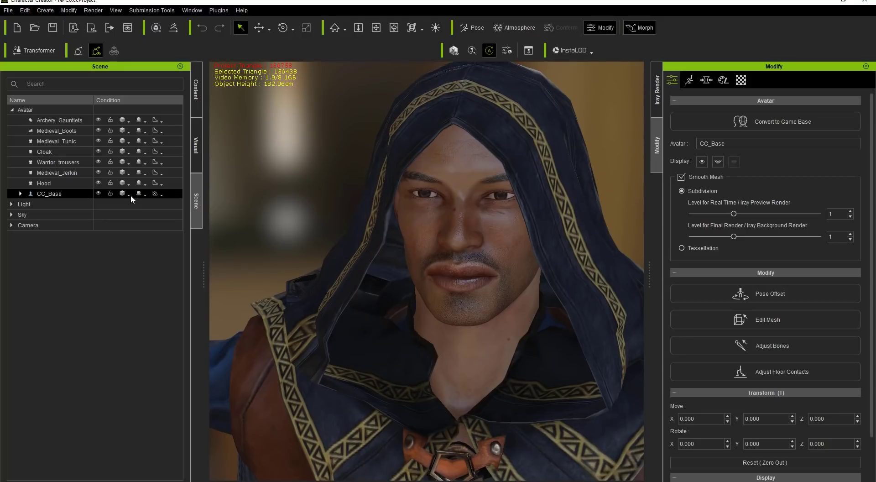
- Show the original avatar's CC_Base mesh as Wireframe on Shaded for comparison, and turn the wireframe back off
click(130, 194)
click(142, 240)
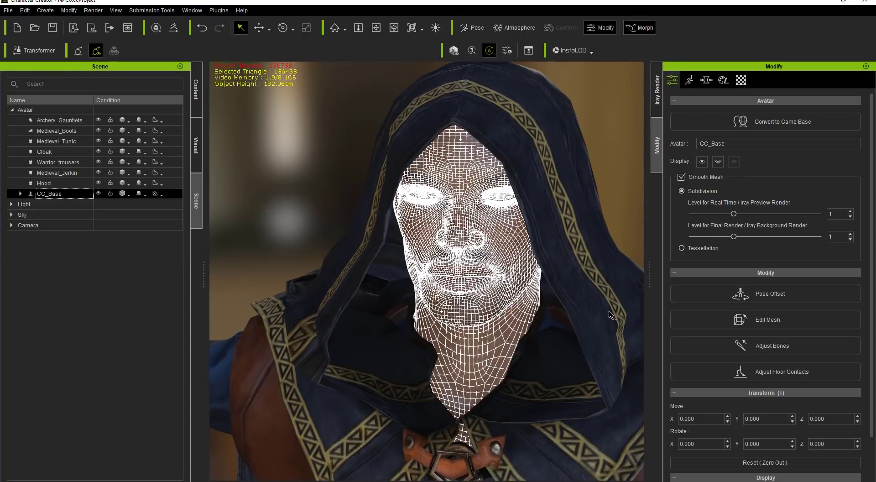
click(129, 194)
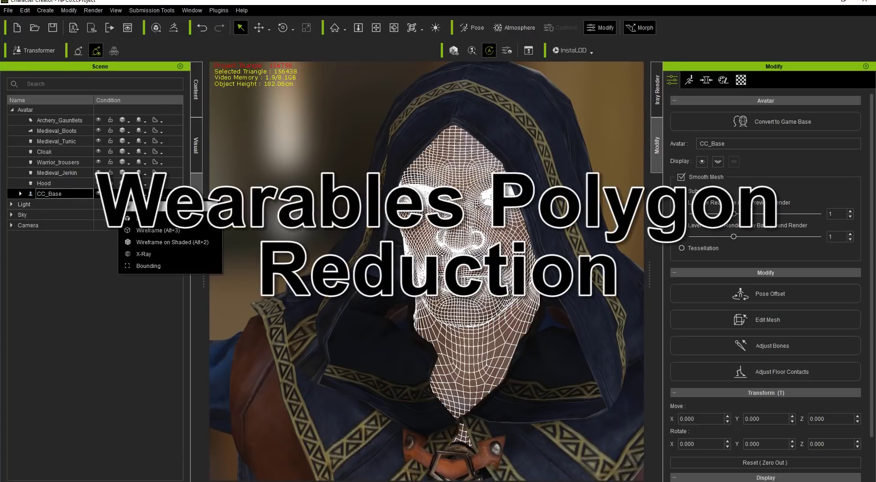
click(146, 224)
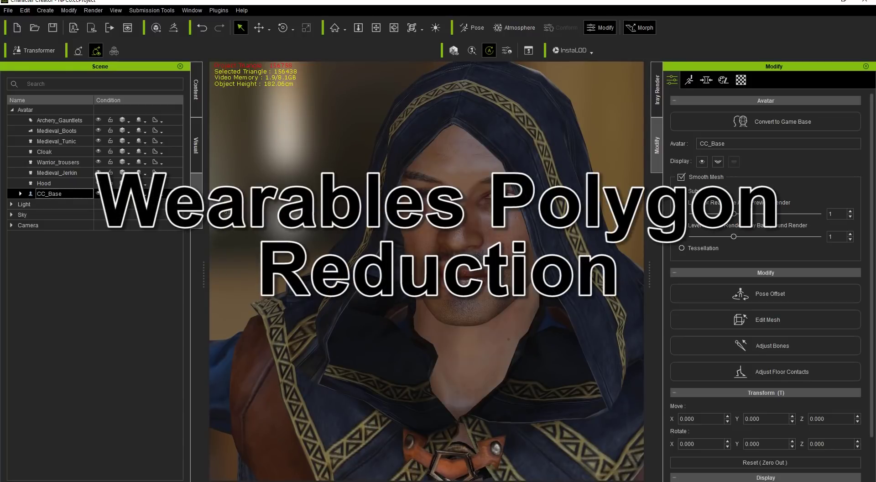
- Select the hood, start InstaLOD Polygon Reduction-Wearables, and switch the selection to the cloak
click(580, 220)
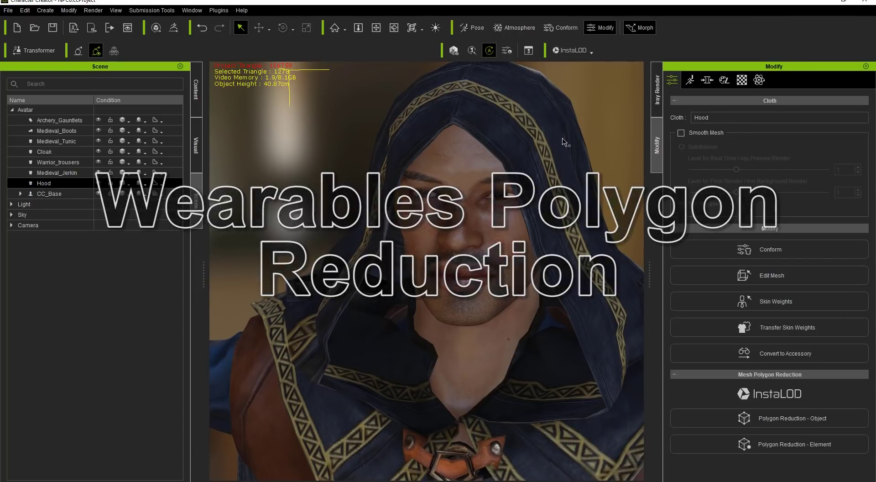
click(586, 51)
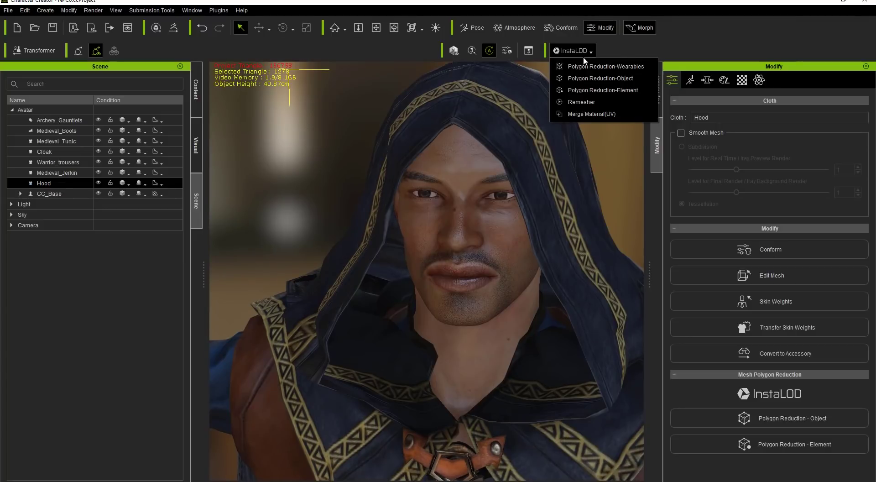
click(589, 68)
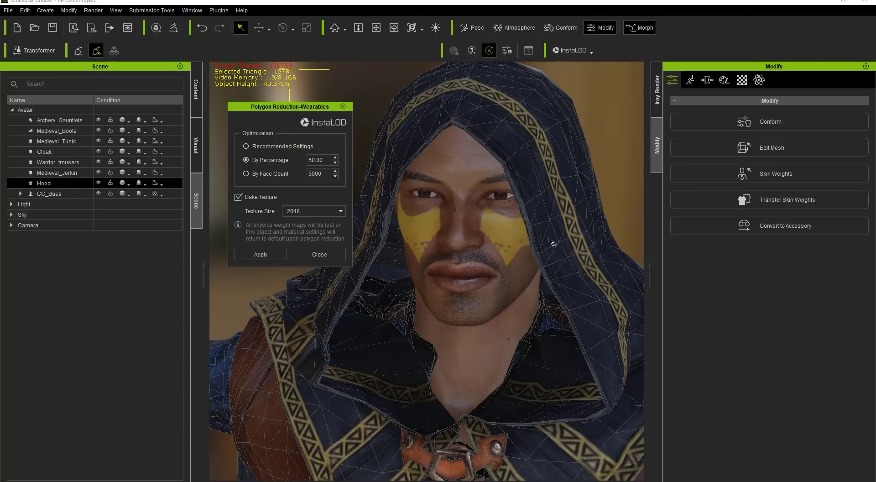
scroll(544, 194, down, 10)
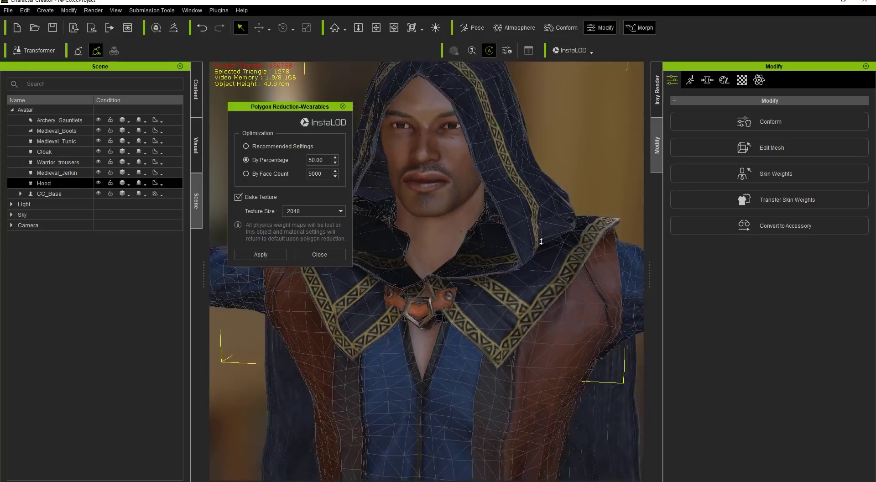
right_drag(529, 259, 540, 299)
click(57, 174)
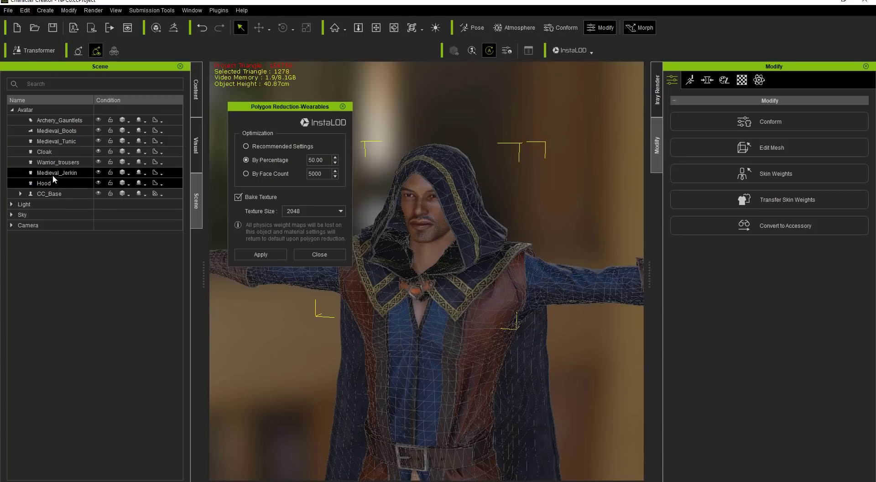
click(66, 153)
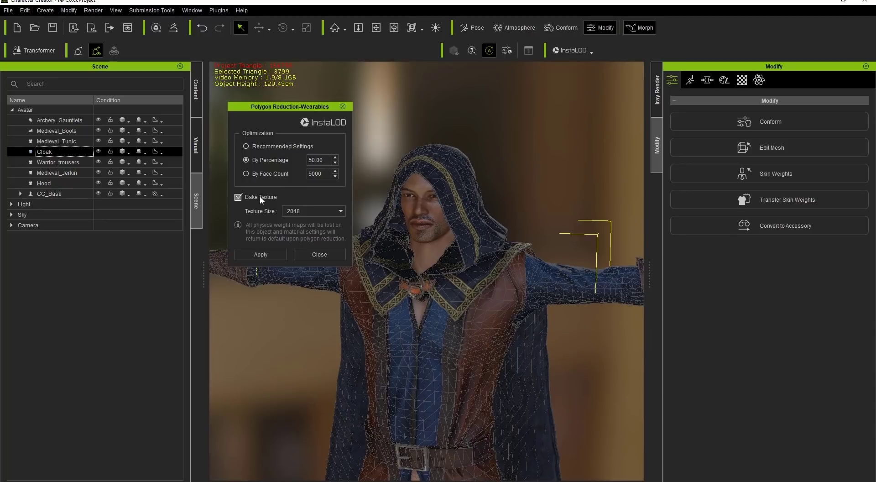
- Set the baked texture size for the cloak's reduction to 1024 and close the polygon reduction settings without applying
click(306, 210)
click(298, 225)
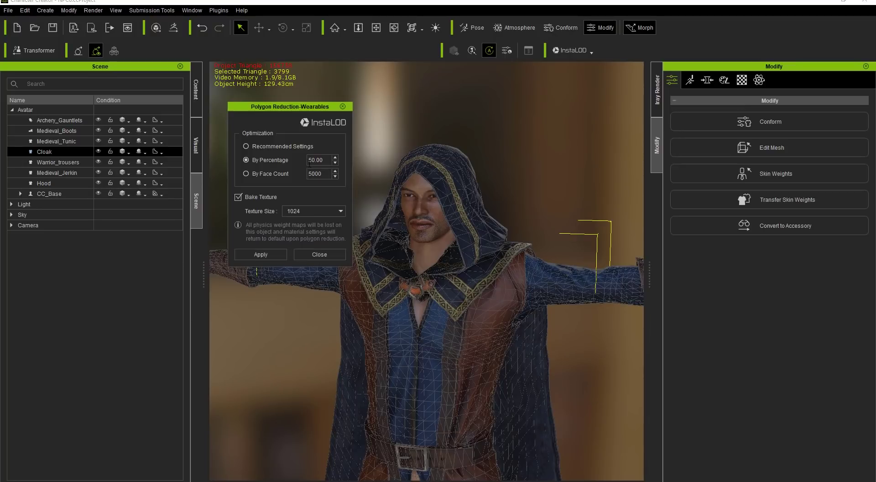
click(314, 254)
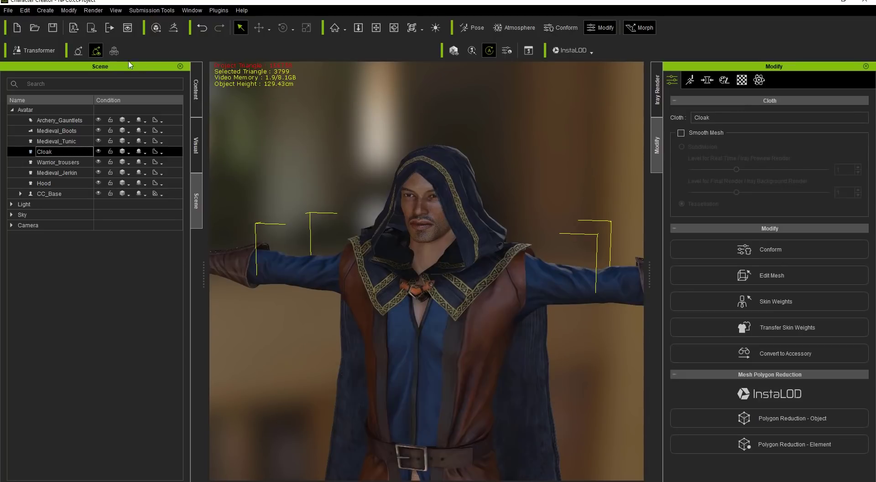
- Open the saved NPC6_GameBase project
click(8, 10)
click(24, 36)
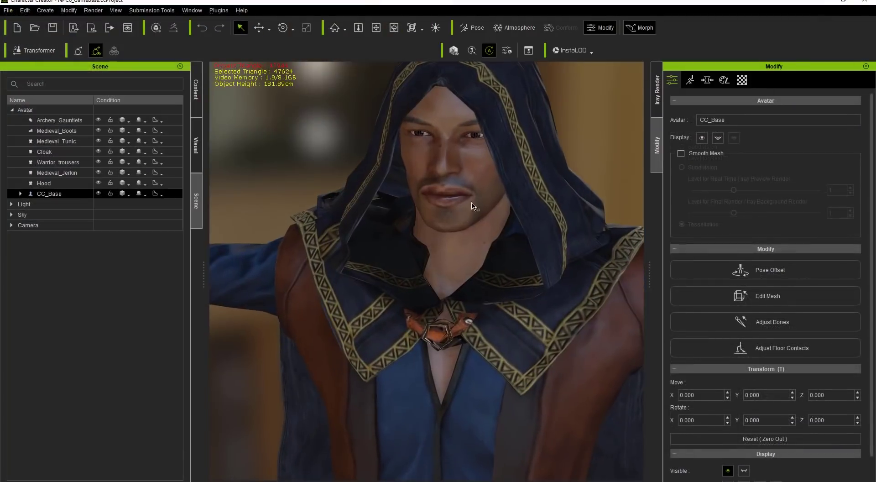
- Inspect the materials and textures of CC_Base and Cloak_Merge, and select the cloak to examine its own material
scroll(472, 206, up, 3)
middle_drag(472, 206, 469, 270)
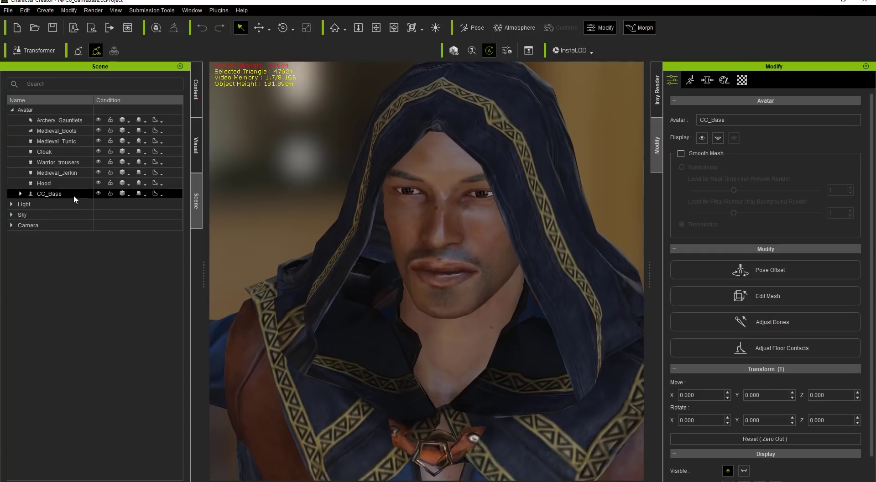
click(741, 80)
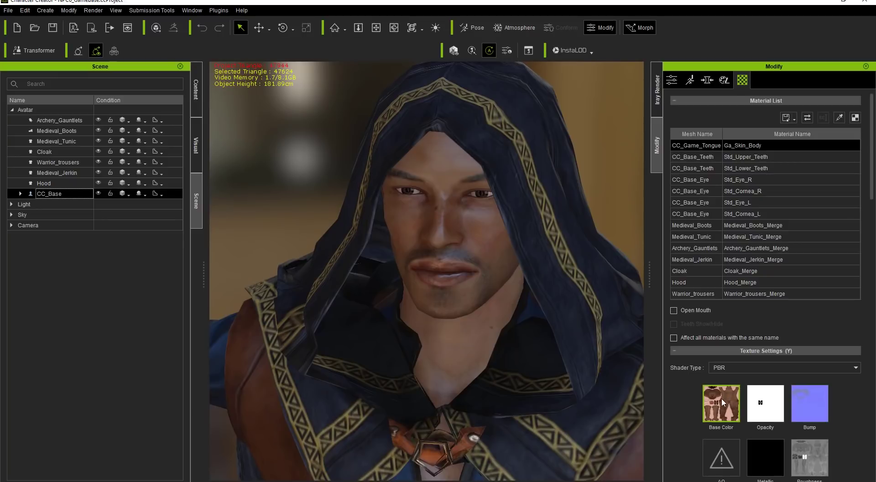
click(758, 271)
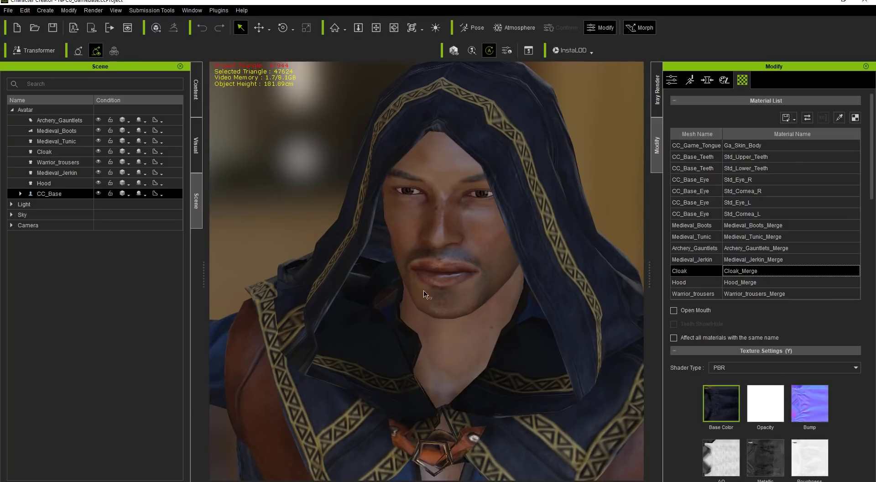
click(43, 173)
click(49, 153)
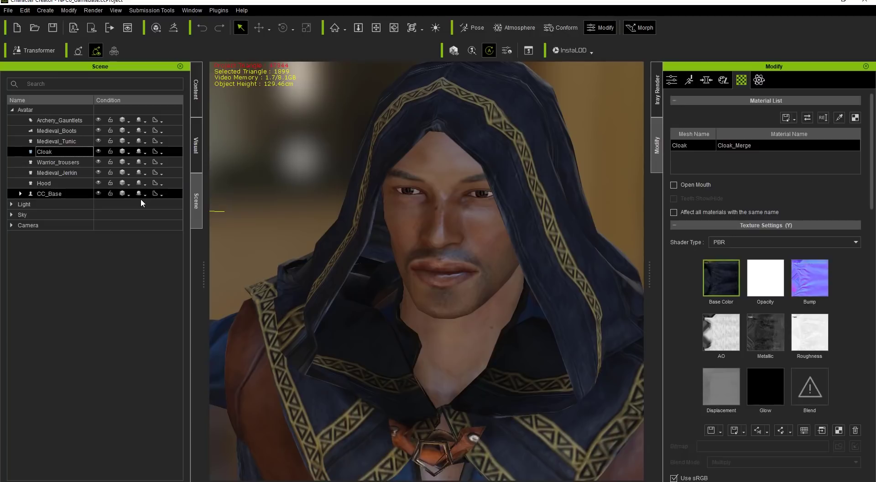
- Show the Game Base CC_Base mesh as Wireframe to examine its topology, and return its display to Normal
click(129, 195)
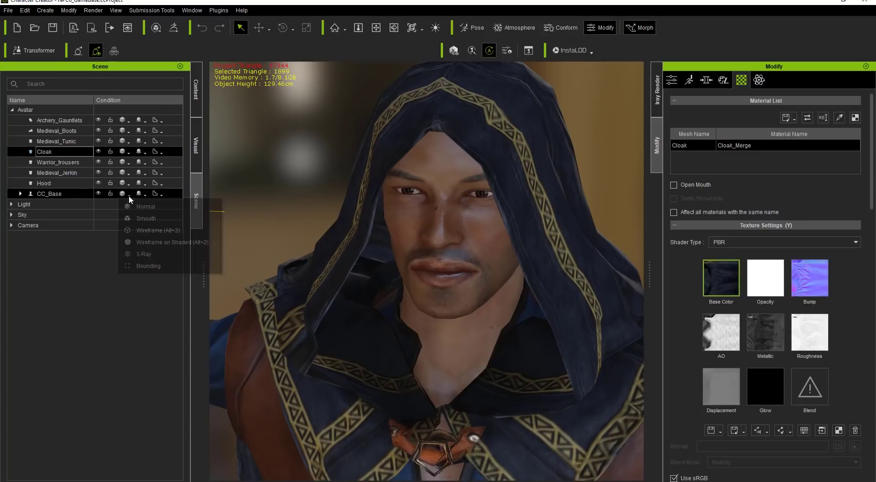
click(140, 227)
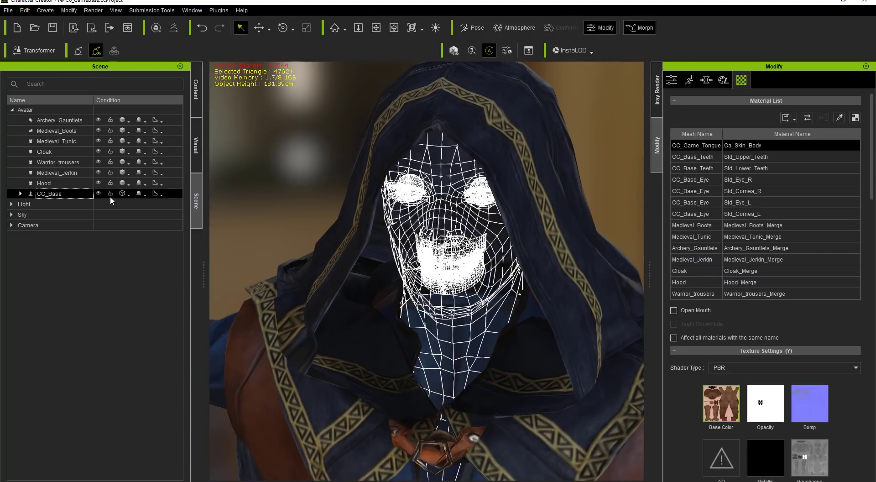
click(129, 195)
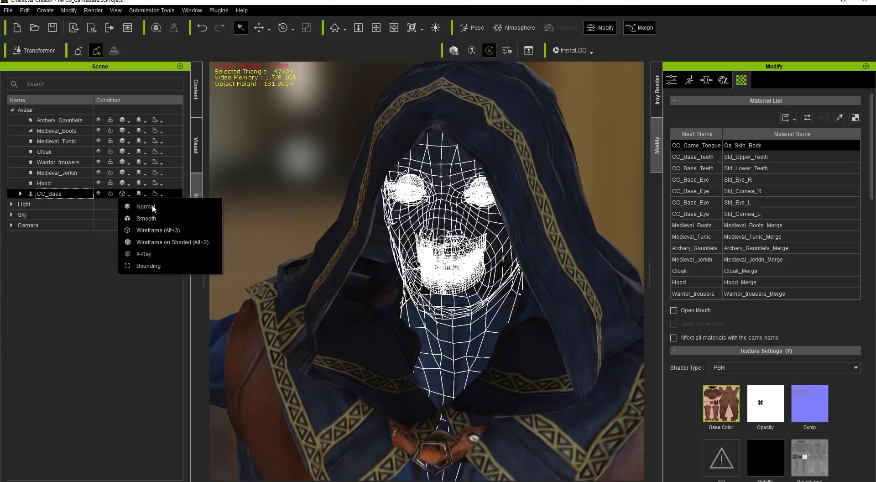
click(154, 205)
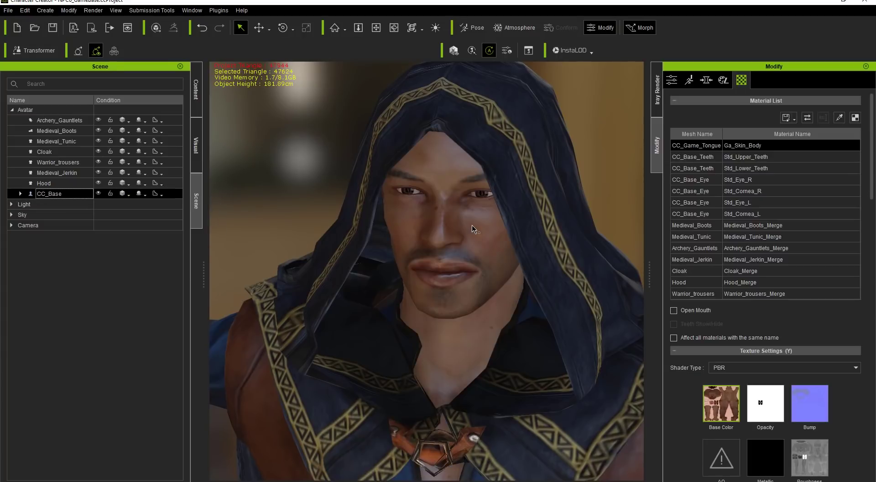
- Replace the character's teeth with 3 Game_Teeth_OneUV and its eyes with Game_Eyes_OneUV
click(196, 102)
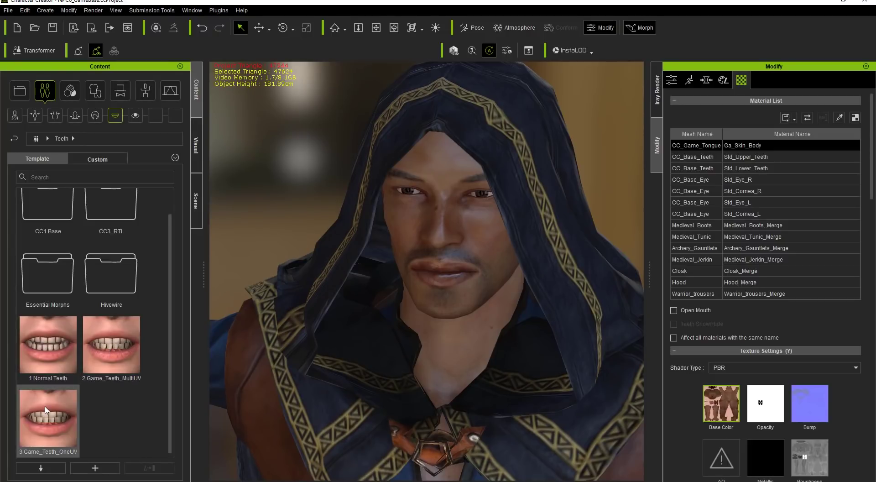
double_click(54, 421)
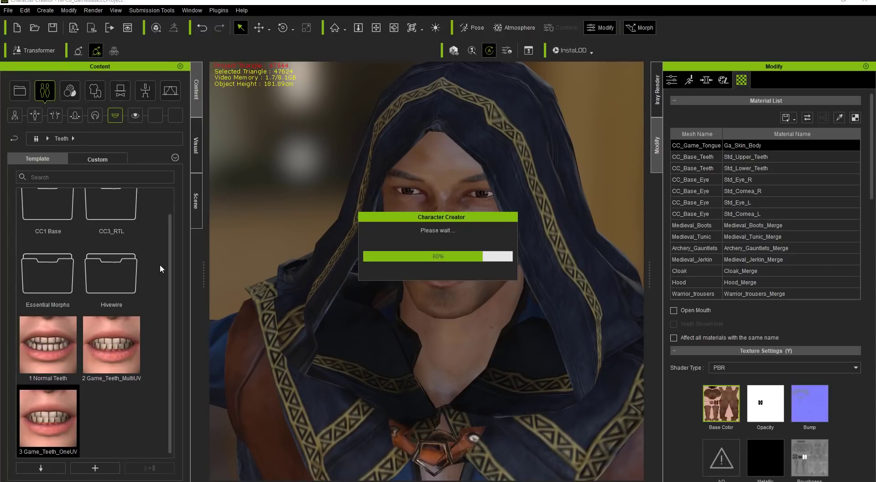
click(137, 120)
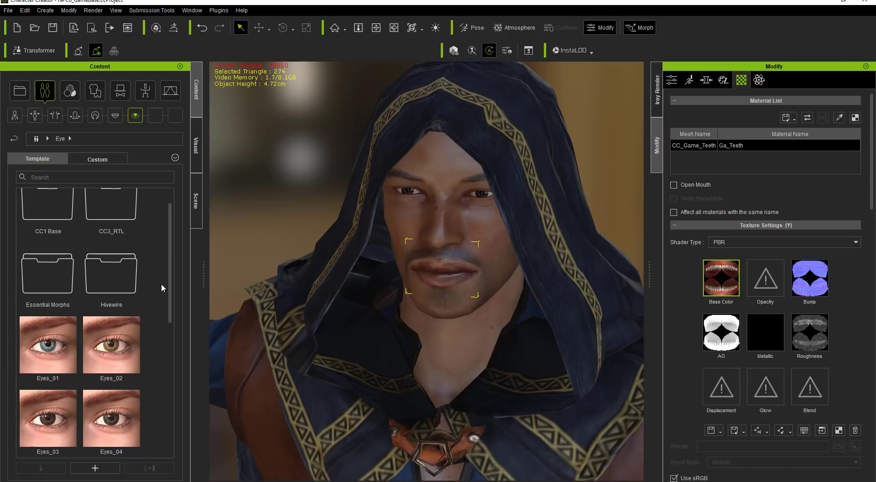
drag(167, 274, 160, 446)
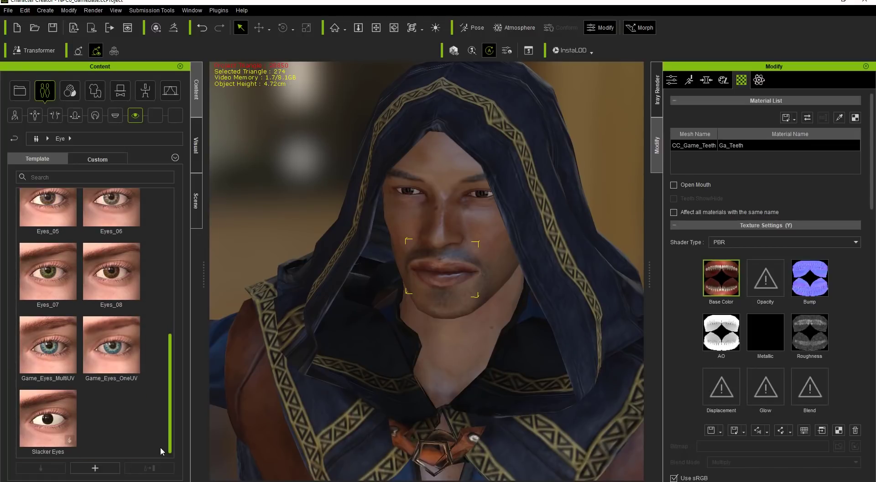
double_click(109, 349)
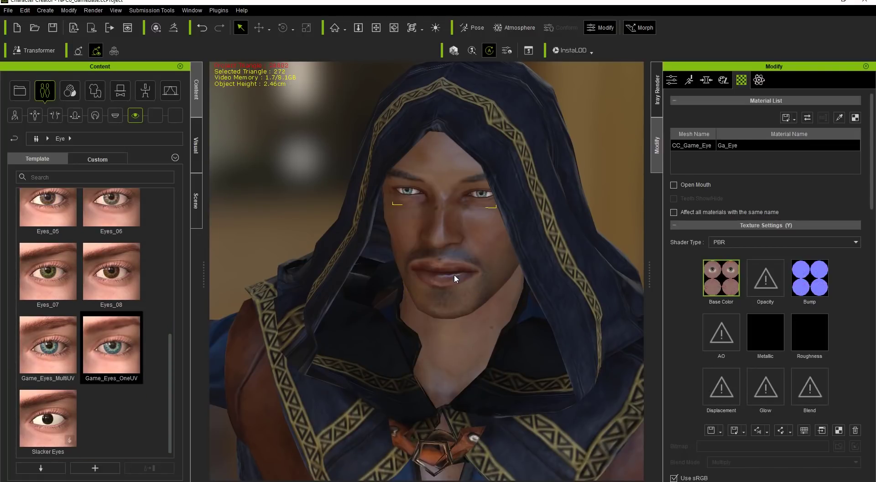
- Review the FBX export settings with the Unity 3D preset and close them without exporting
click(8, 10)
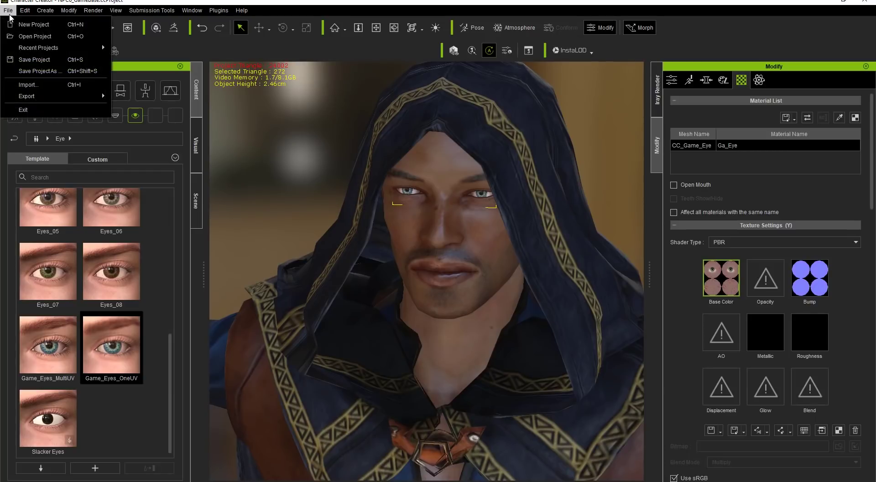
mouse_move(37, 98)
click(160, 146)
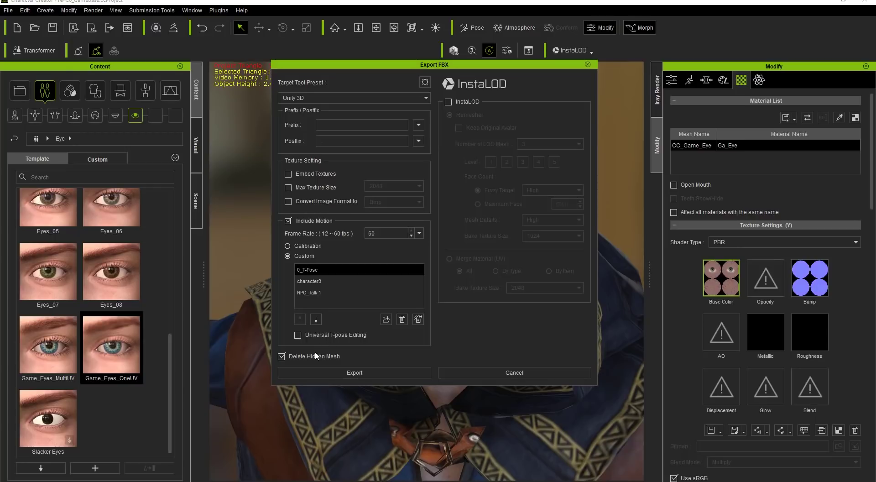
click(488, 372)
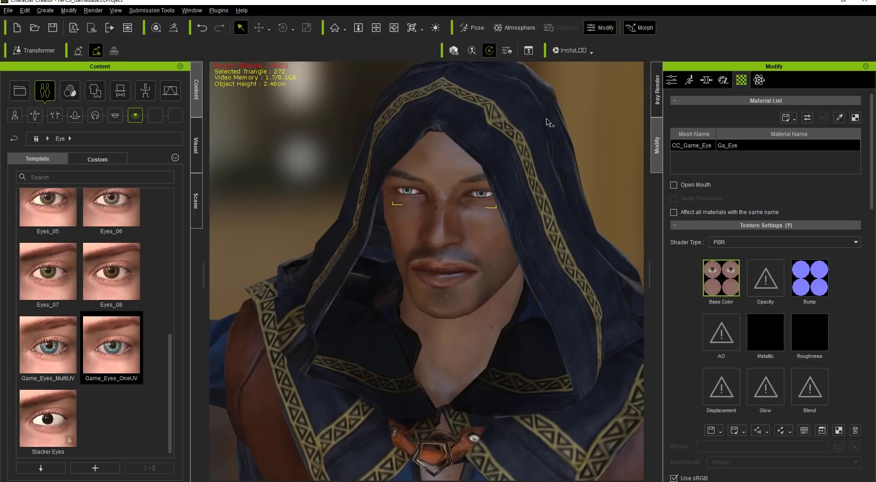
- Switch to Unity and import all items of the custom package CC_Character_Auto_Settings.unitypackage from the unity script folder into Assets
key(alt+Tab)
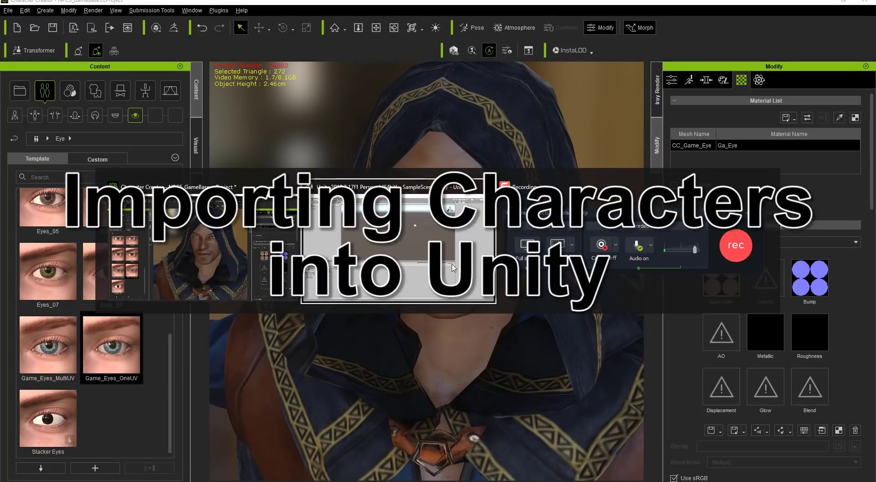
click(453, 267)
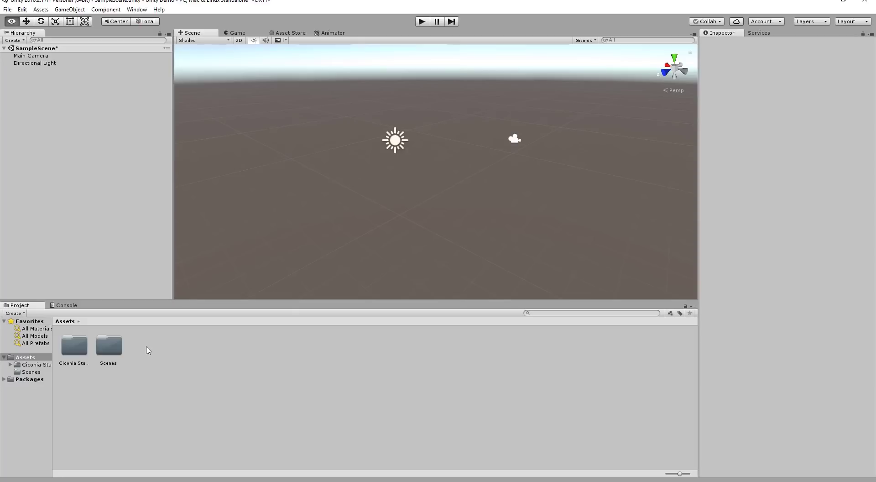
right_click(184, 358)
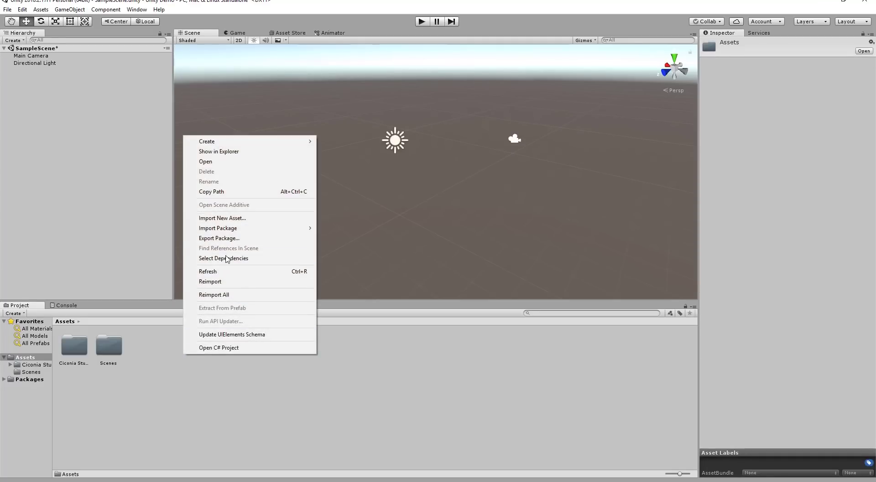
mouse_move(299, 230)
click(354, 229)
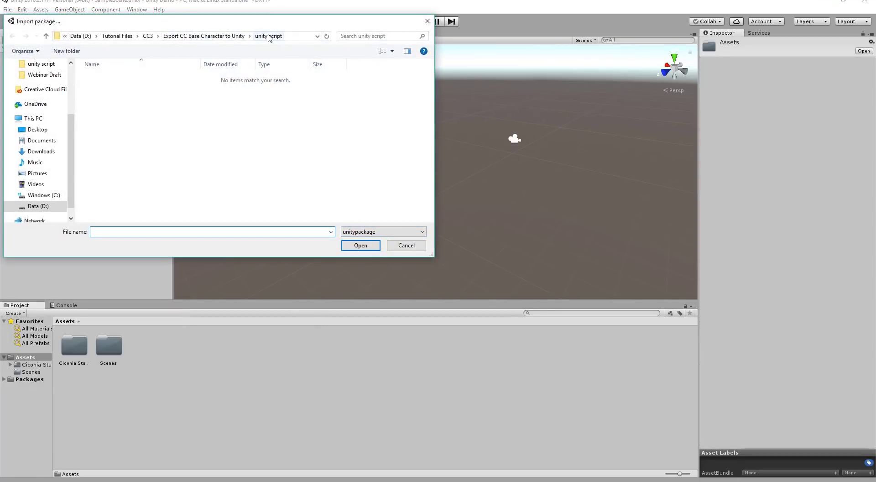
click(370, 233)
click(360, 248)
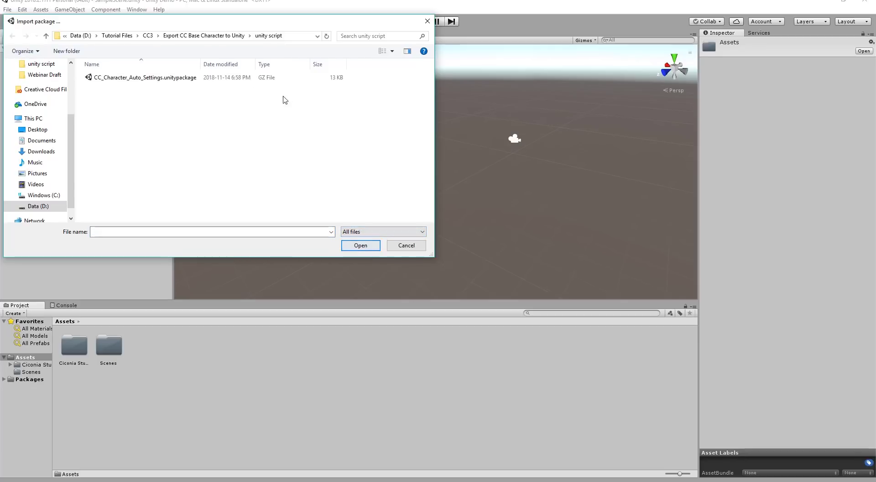
double_click(151, 78)
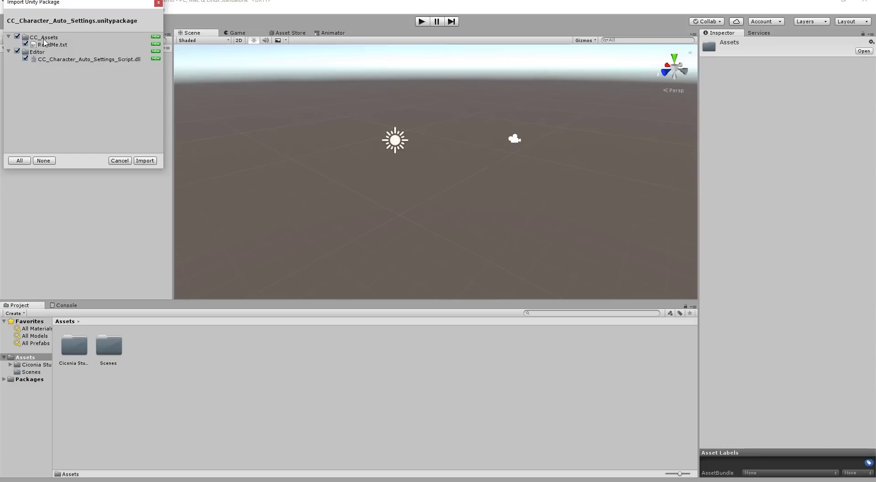
click(149, 162)
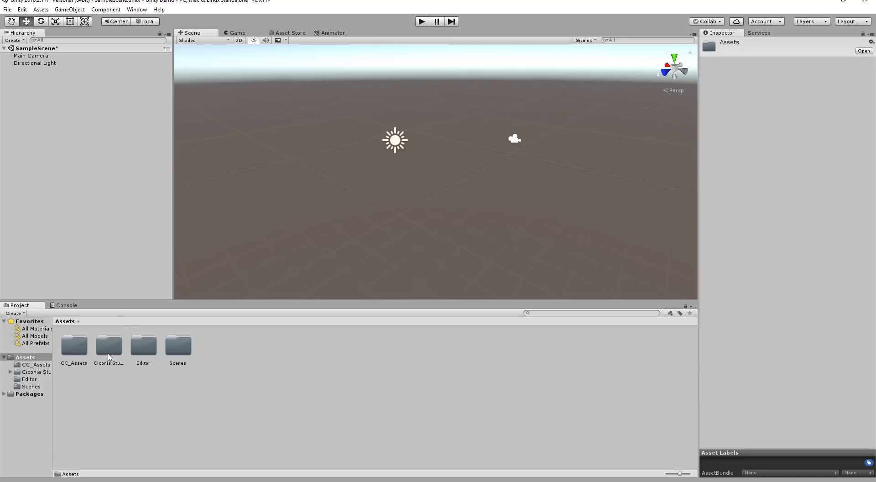
- Examine the contents of the imported CC_Assets and Editor folders, and select the Ciconia Studio folder in Assets
click(76, 352)
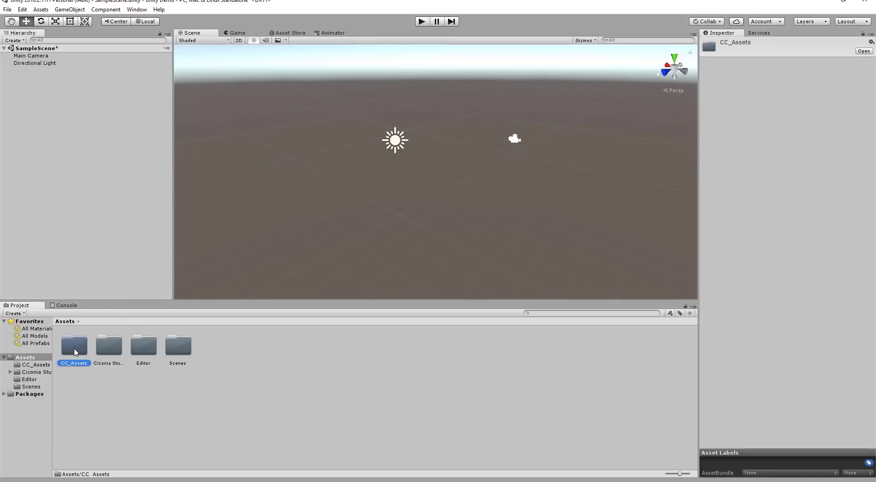
double_click(75, 352)
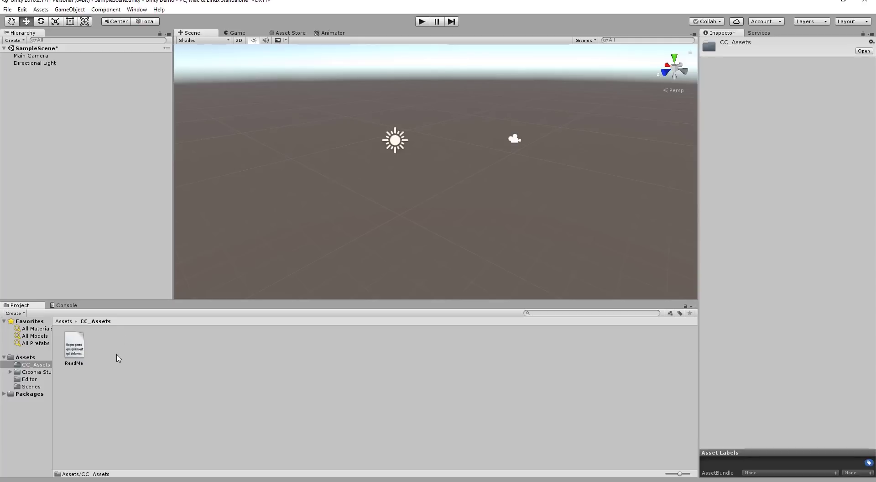
click(69, 322)
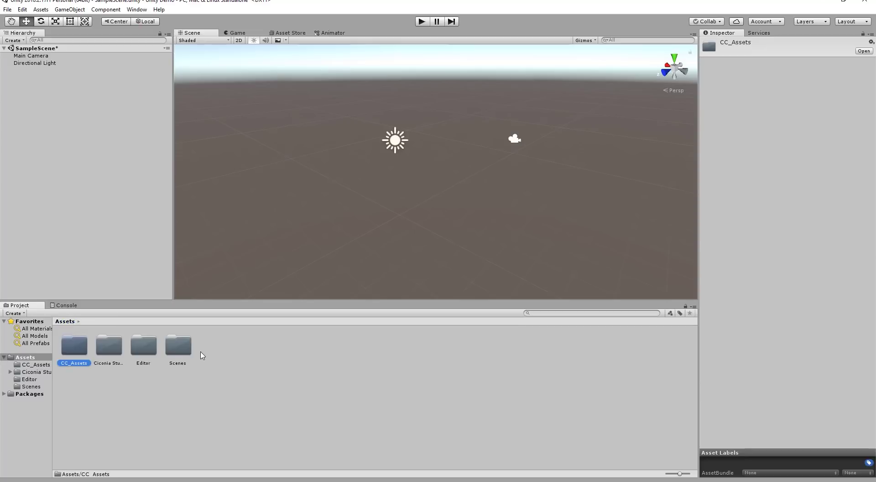
double_click(143, 348)
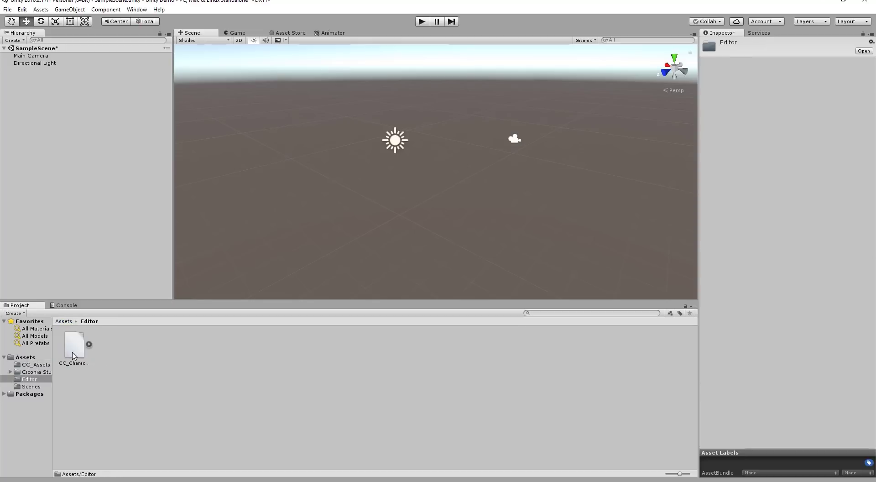
click(68, 322)
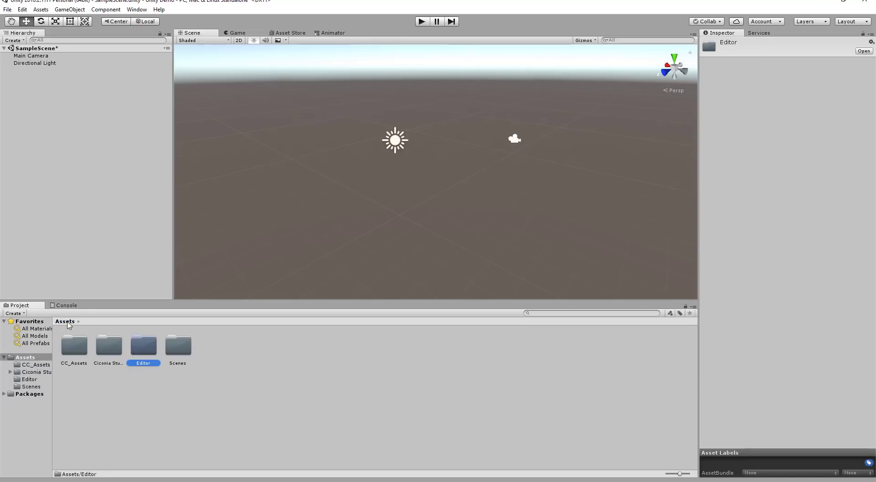
click(108, 352)
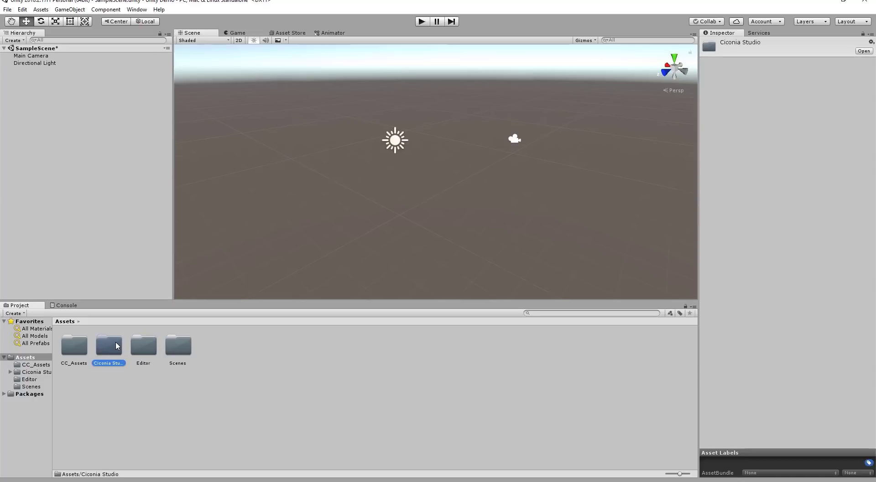
- Search the Asset Store for "double side" to look up double-sided shaders, and return to the scene view
click(290, 36)
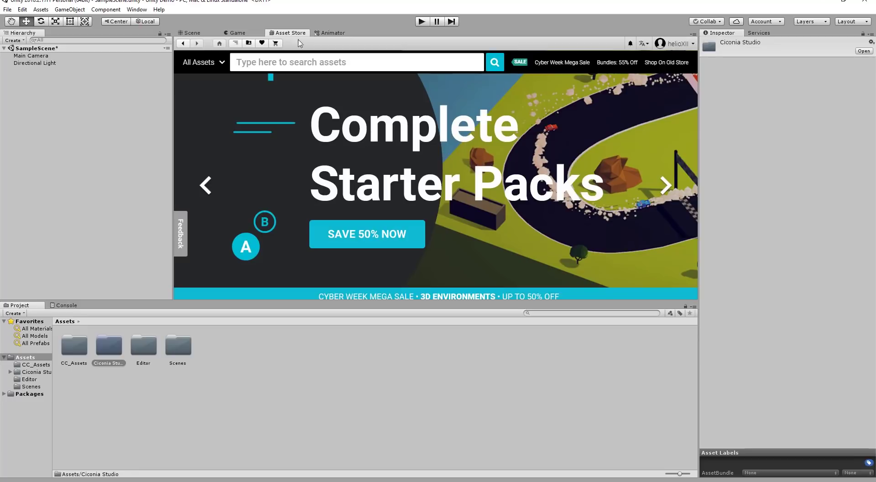
text(double side)
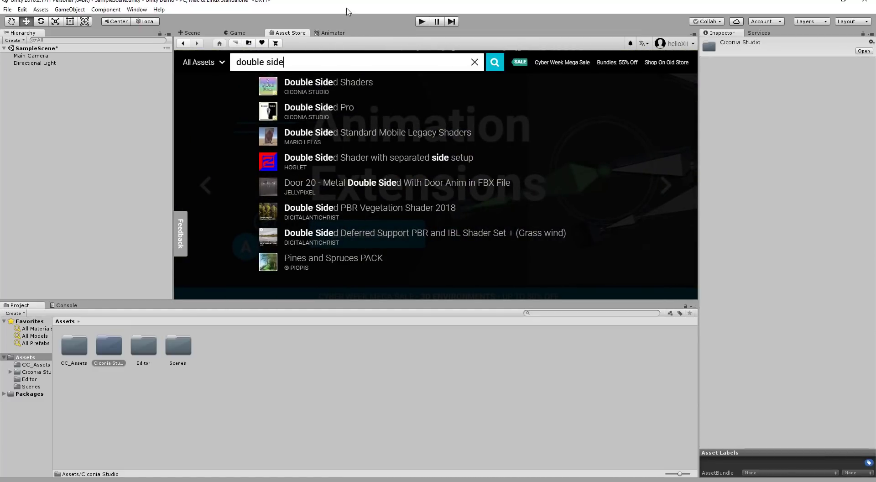
click(191, 35)
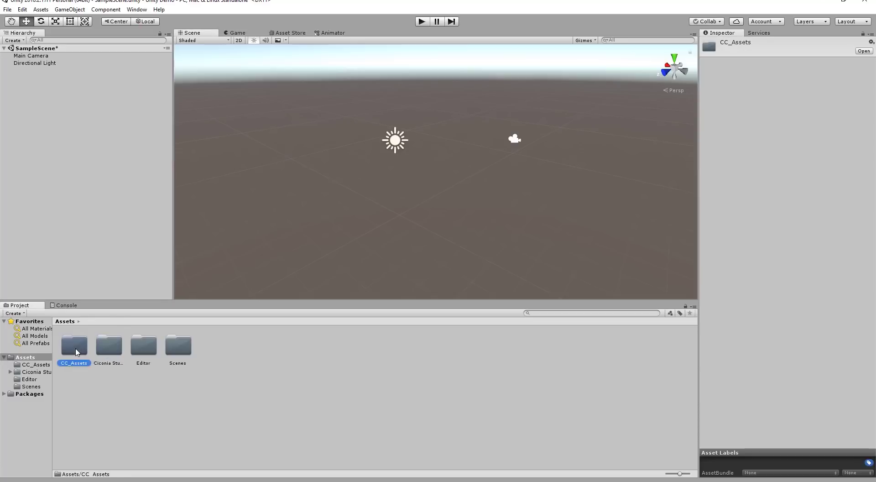
- Import the Optimized Warrior folder from Tutorial Files on the Data (D:) drive into the project's CC_Assets folder
double_click(75, 349)
right_click(237, 366)
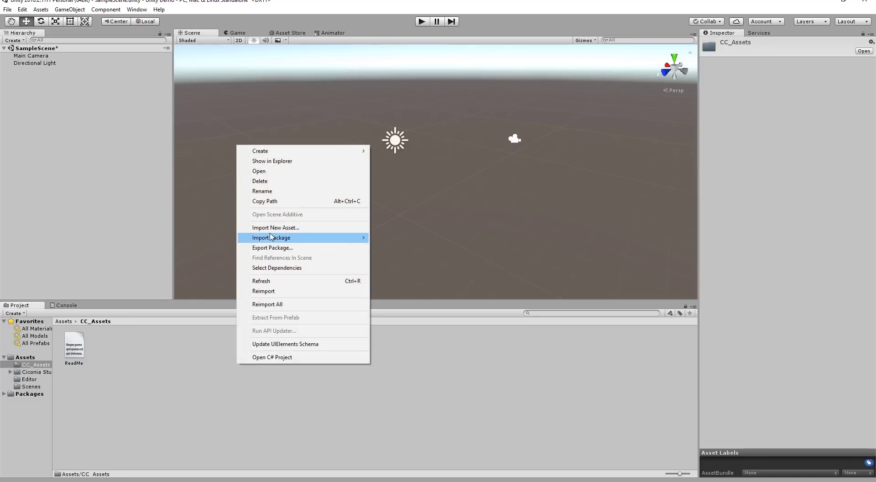
click(422, 369)
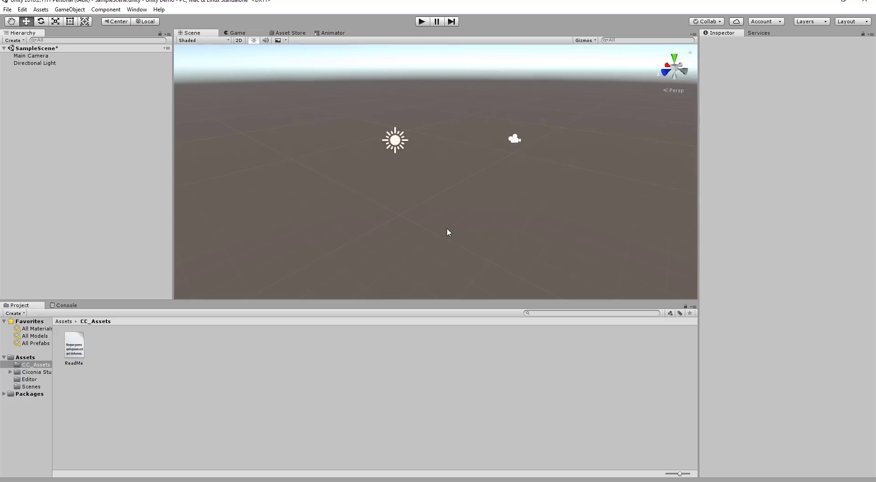
key(alt+Tab)
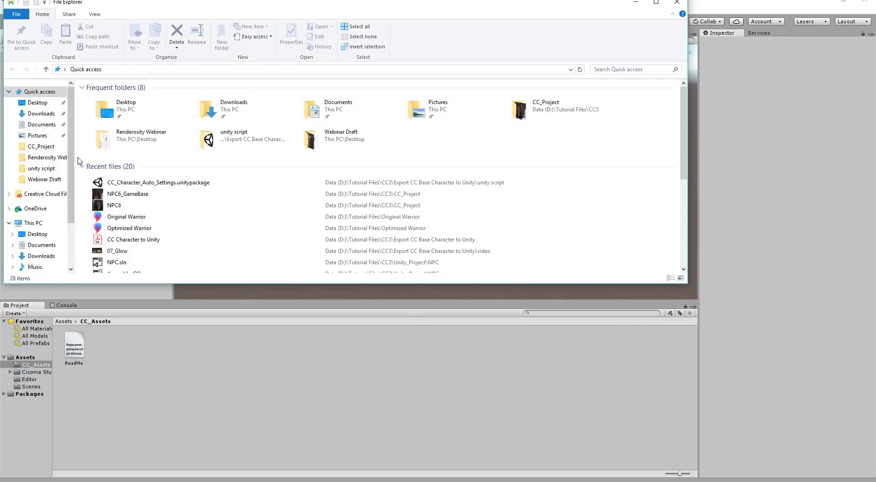
scroll(41, 206, down, 3)
click(39, 249)
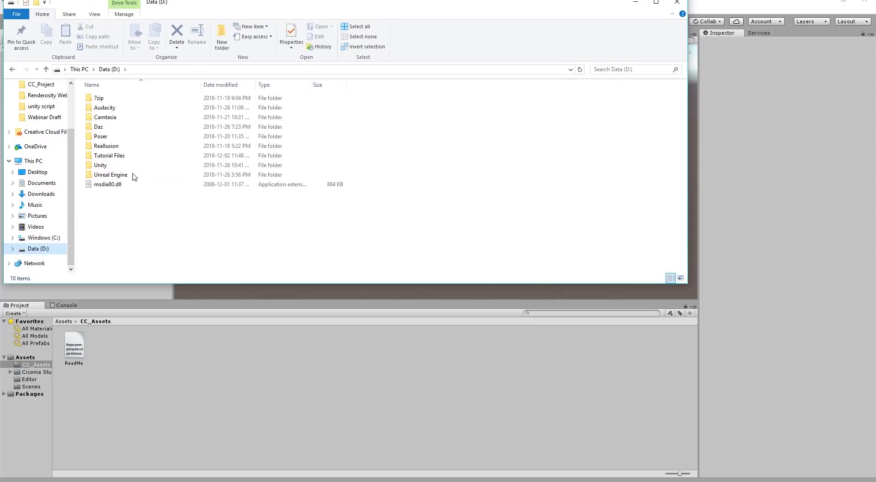
double_click(116, 155)
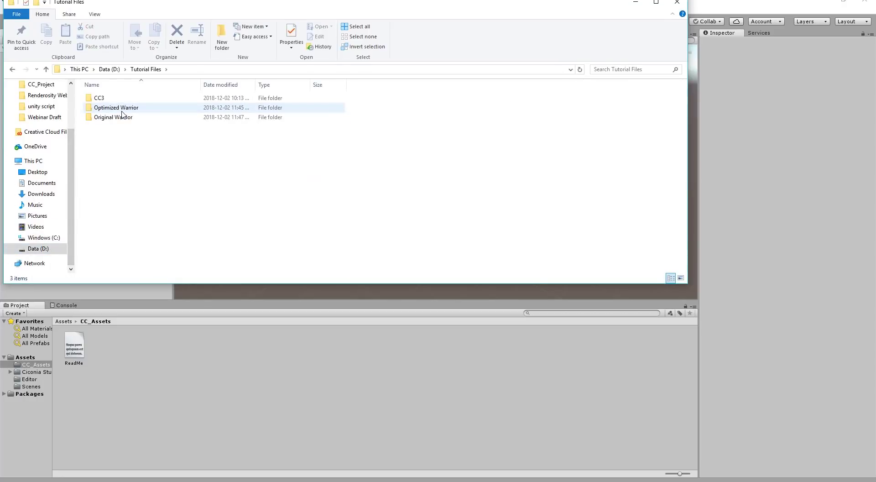
click(122, 111)
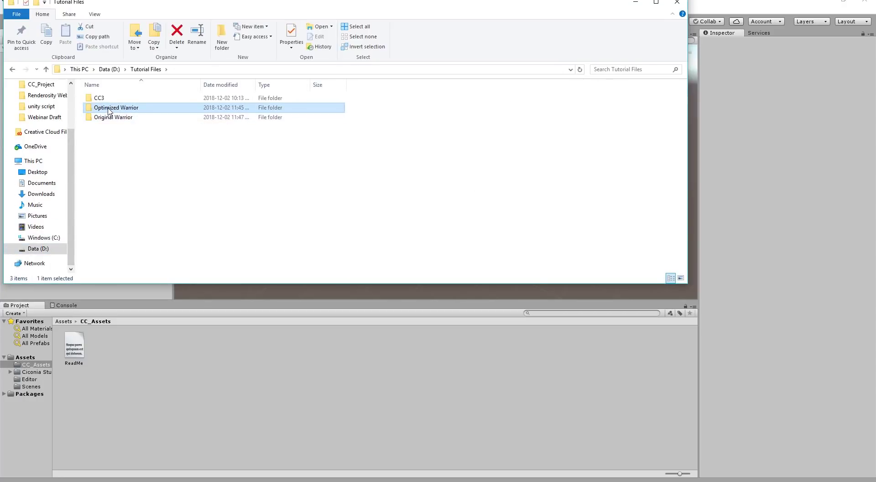
drag(108, 110, 122, 365)
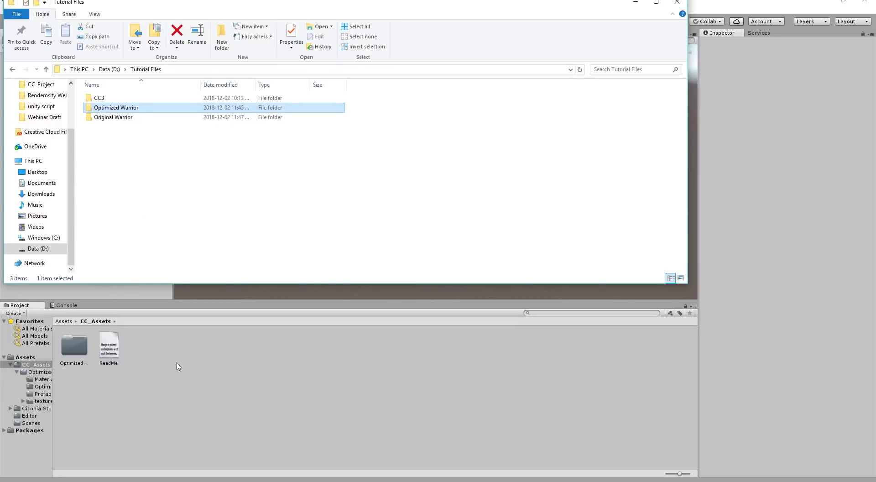
- Open the Optimized Warrior_animator controller from the imported folder and spread the character3 and NPC_Talk 1 states apart
click(79, 349)
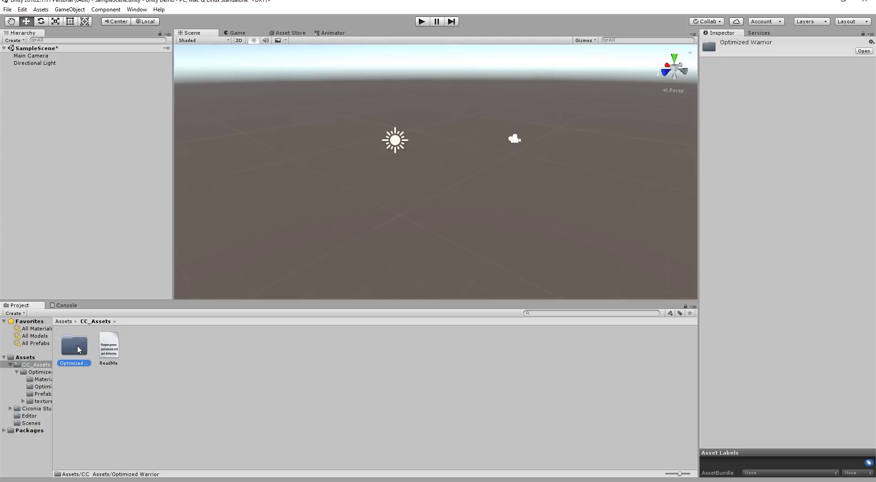
double_click(78, 350)
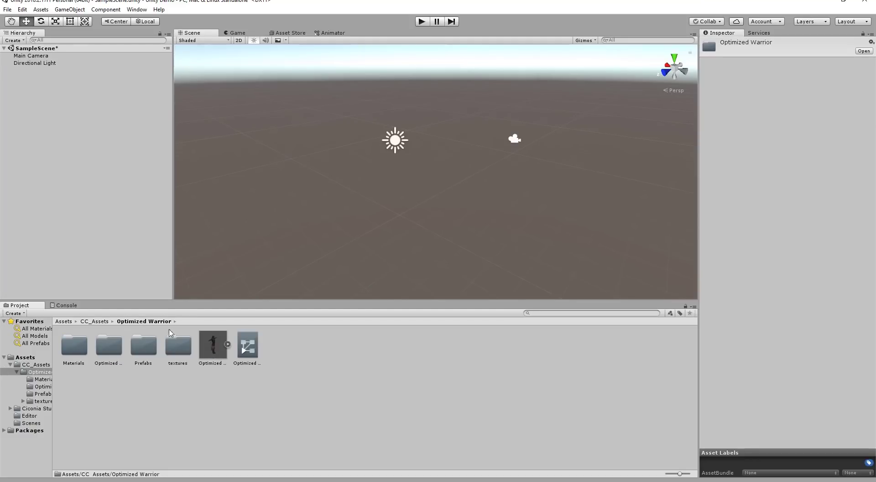
click(220, 348)
click(246, 348)
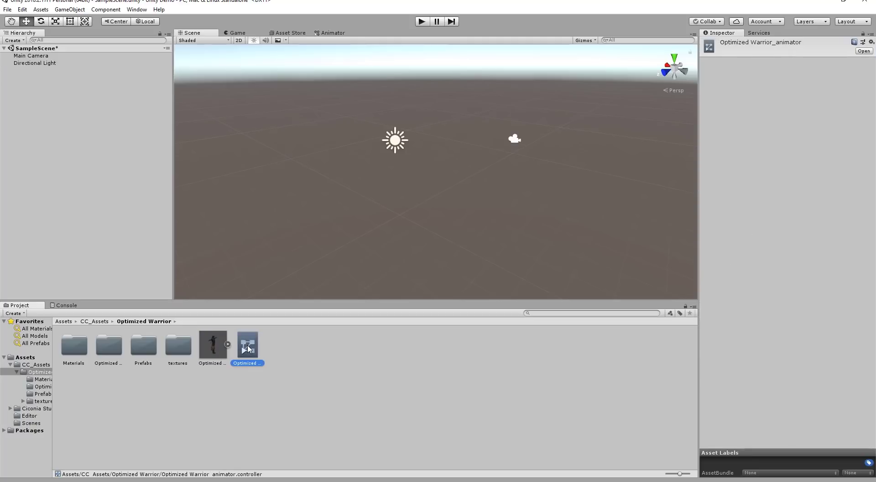
double_click(248, 348)
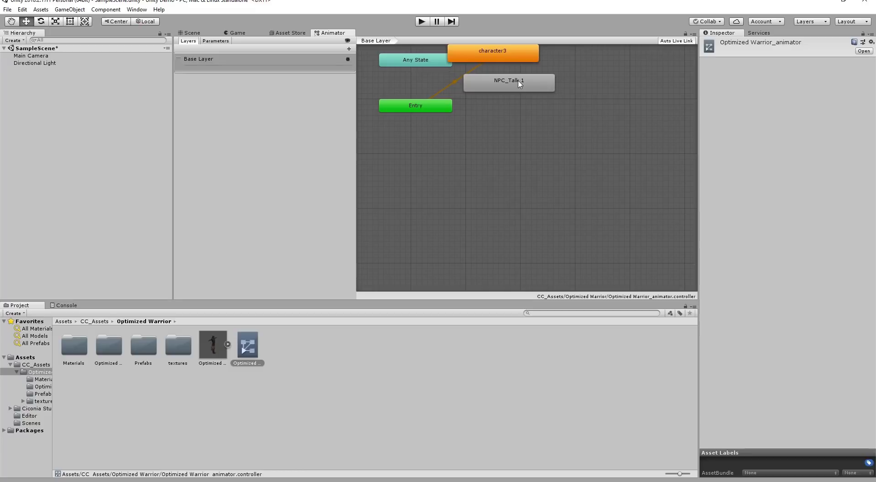
drag(519, 83, 554, 125)
drag(514, 51, 538, 71)
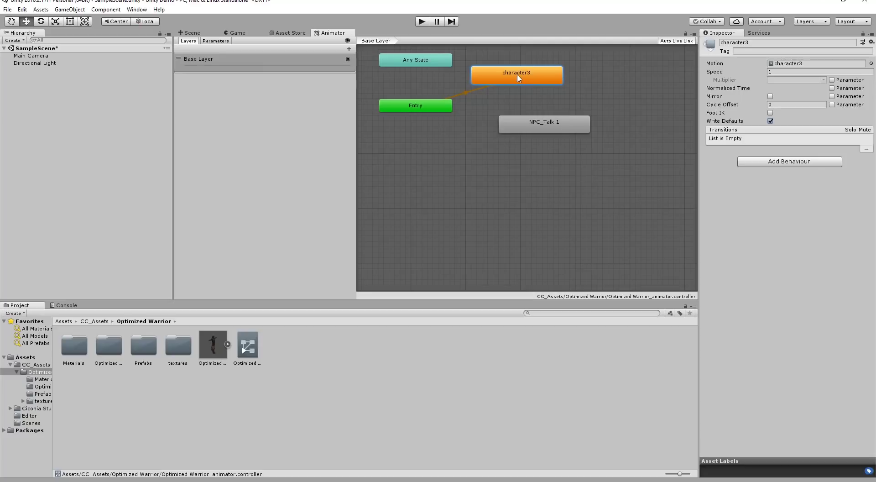
- Create transitions from character3 to NPC_Talk 1 and from NPC_Talk 1 back to character3
right_click(518, 78)
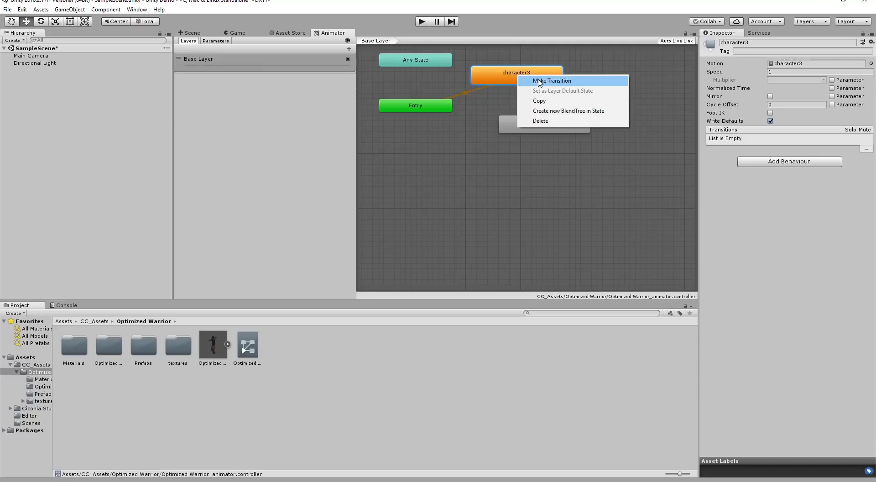
click(529, 81)
click(539, 117)
click(550, 127)
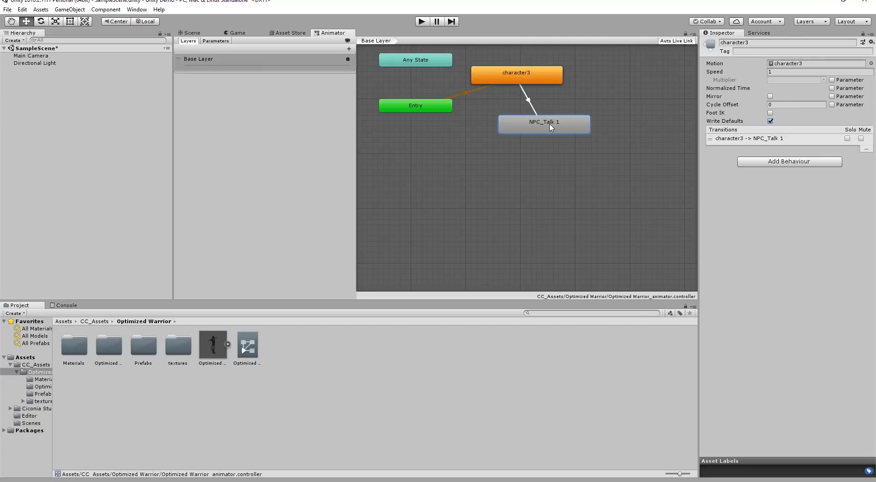
right_click(550, 127)
click(566, 129)
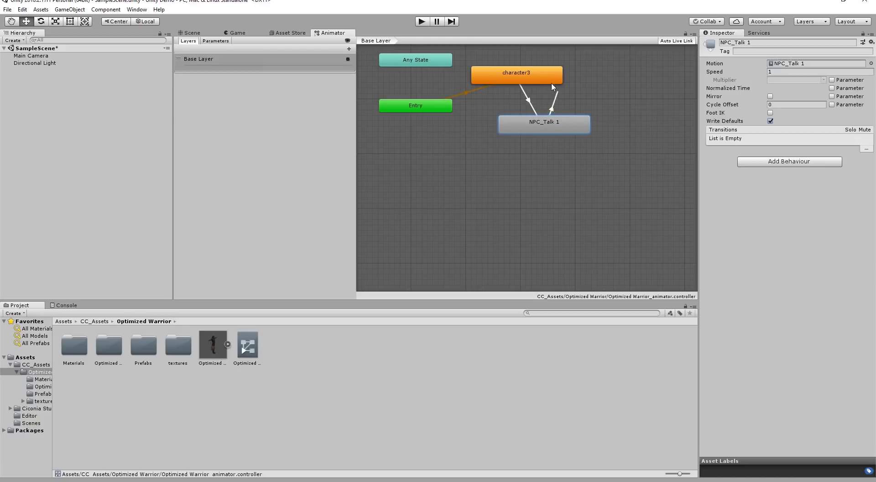
click(533, 75)
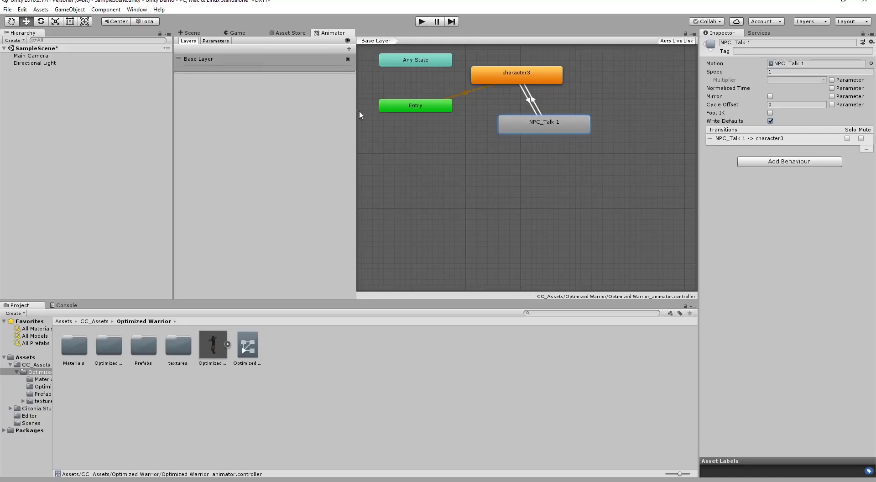
- Add the Optimized Warrior prefab from the Prefabs folder to SampleScene and frame it in the scene view
double_click(143, 346)
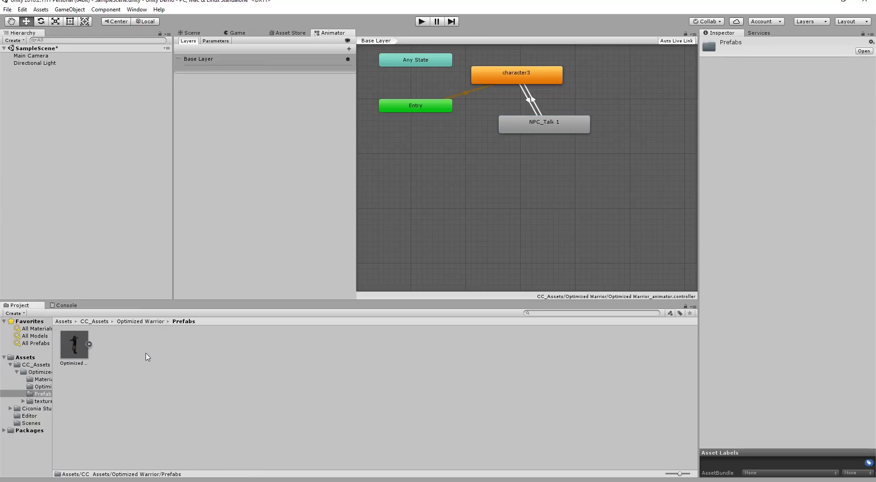
click(71, 347)
drag(70, 344, 53, 109)
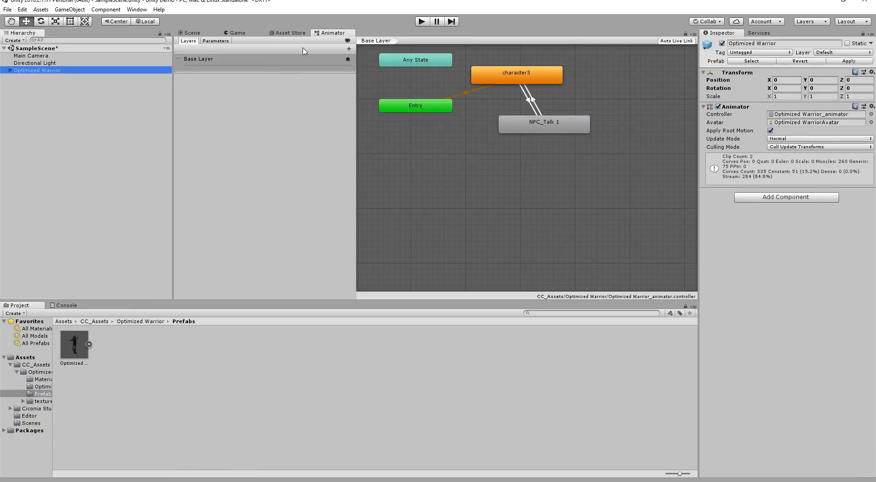
click(193, 32)
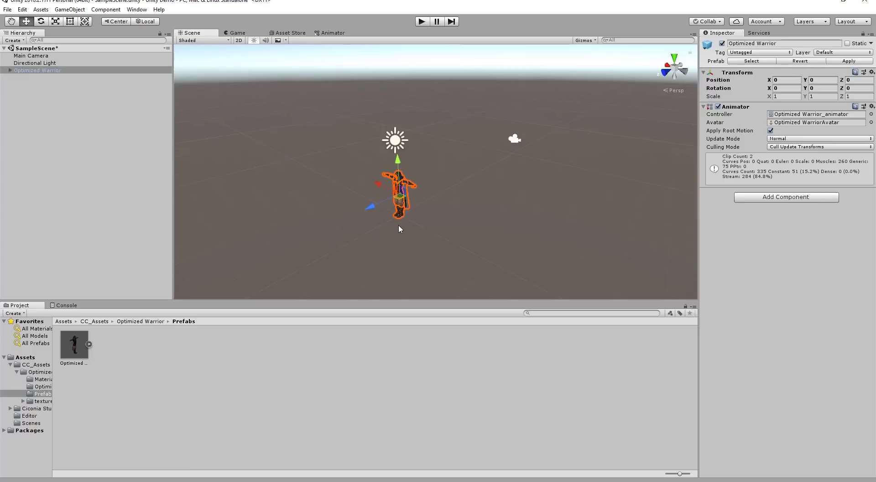
key(f)
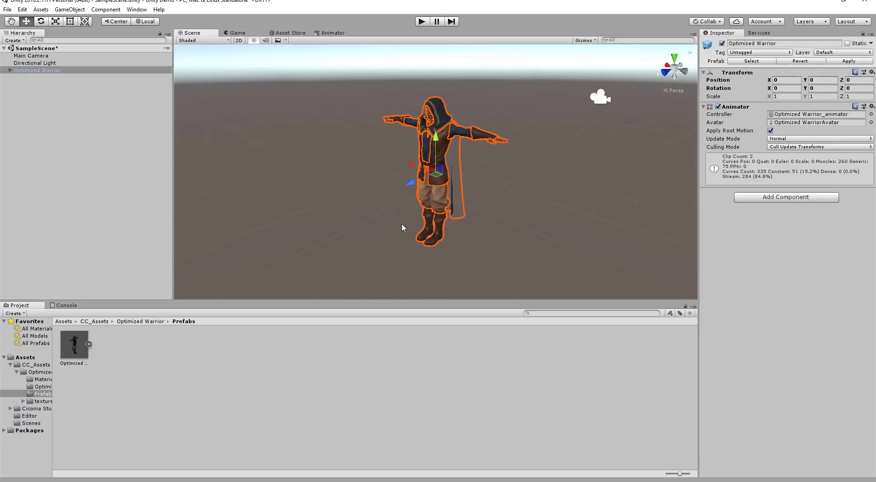
- Examine the warrior's hood, face and upper body from the front in the scene view
right_drag(358, 146, 491, 122)
middle_drag(492, 122, 439, 123)
key(f)
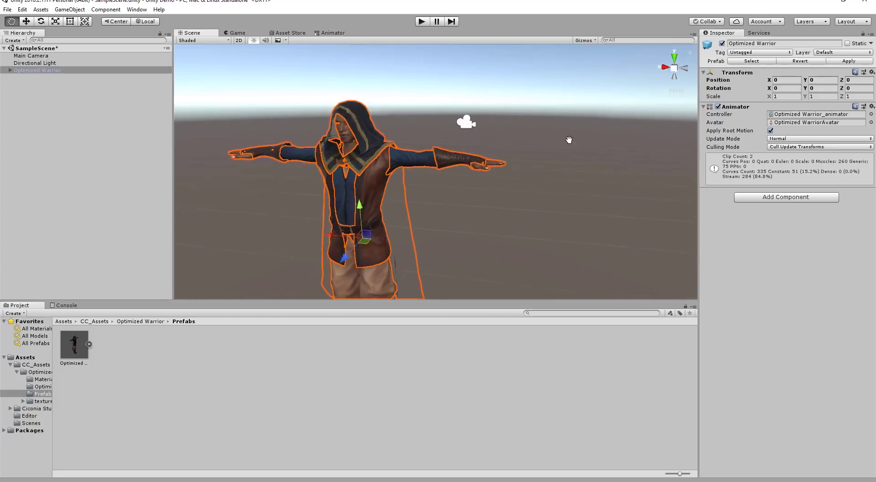
click(577, 100)
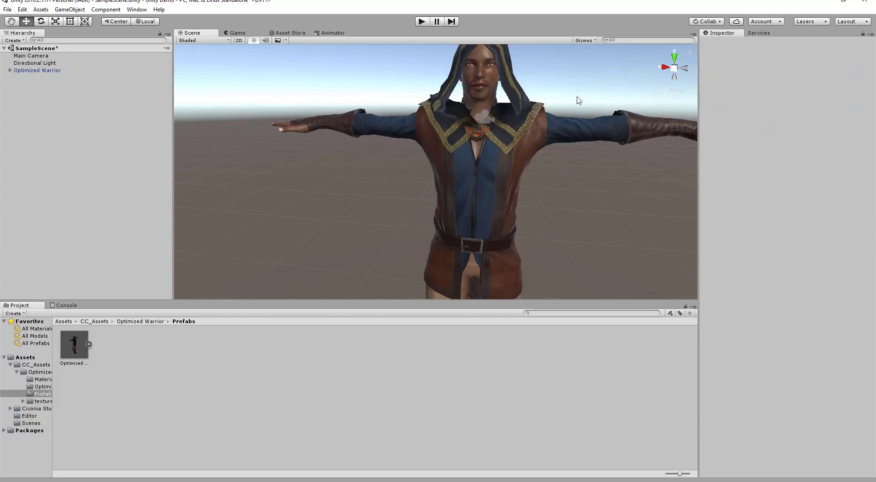
middle_drag(577, 91, 550, 137)
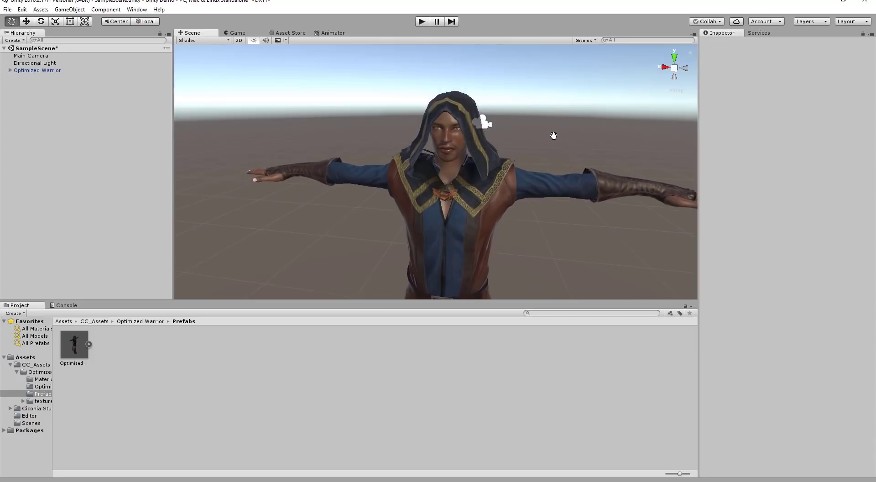
scroll(542, 147, up, 5)
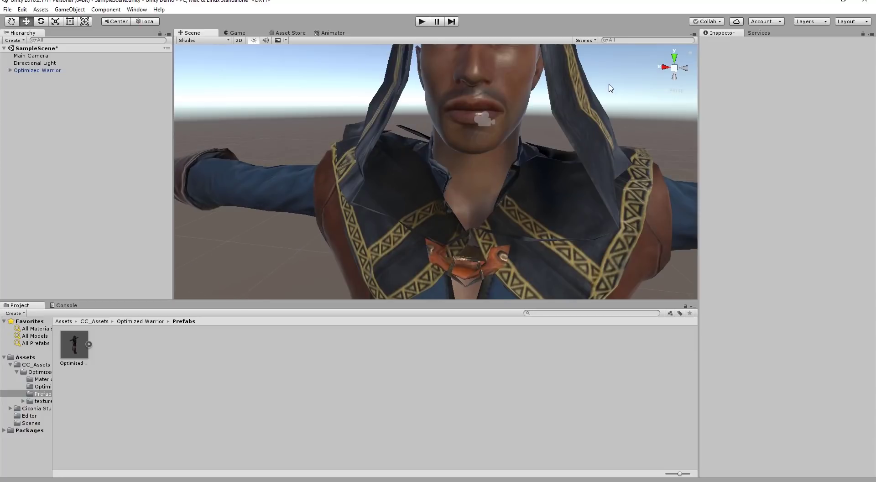
middle_drag(611, 84, 592, 125)
scroll(592, 126, down, 5)
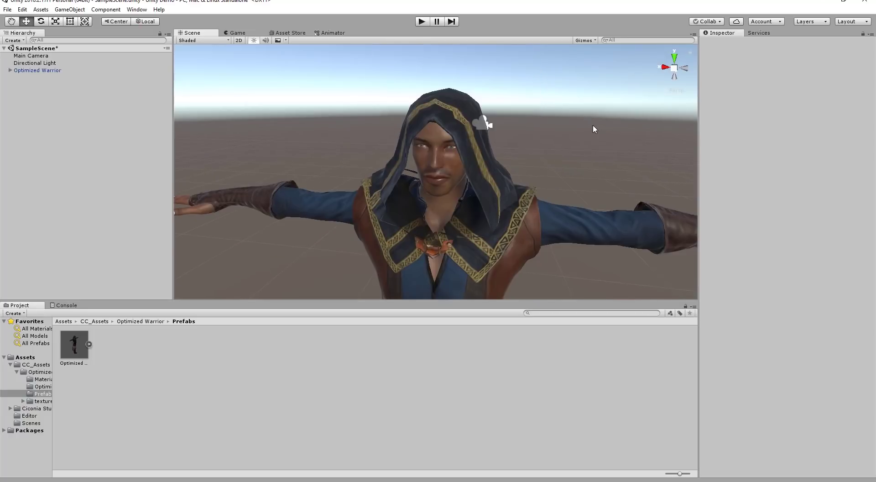
- Set the shader of the warrior's Hood material to Ciconia Studio/Double Sided/Standard/Diffuse Bump
click(393, 184)
click(394, 182)
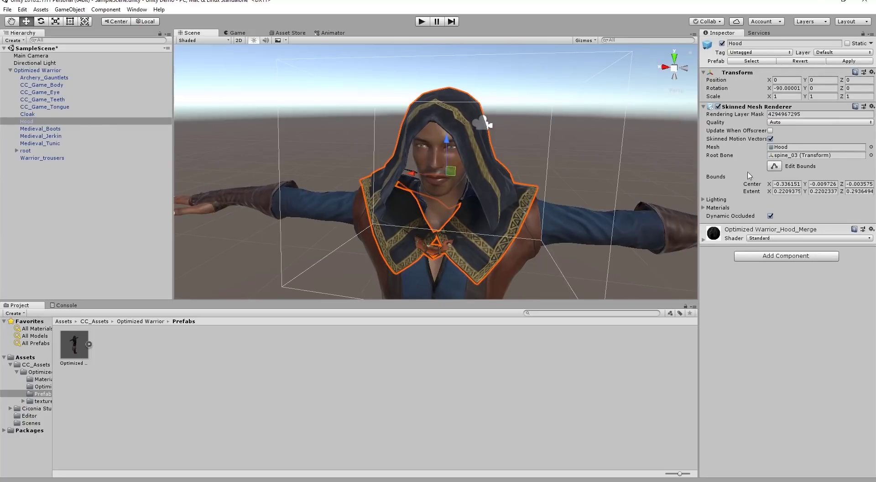
click(761, 238)
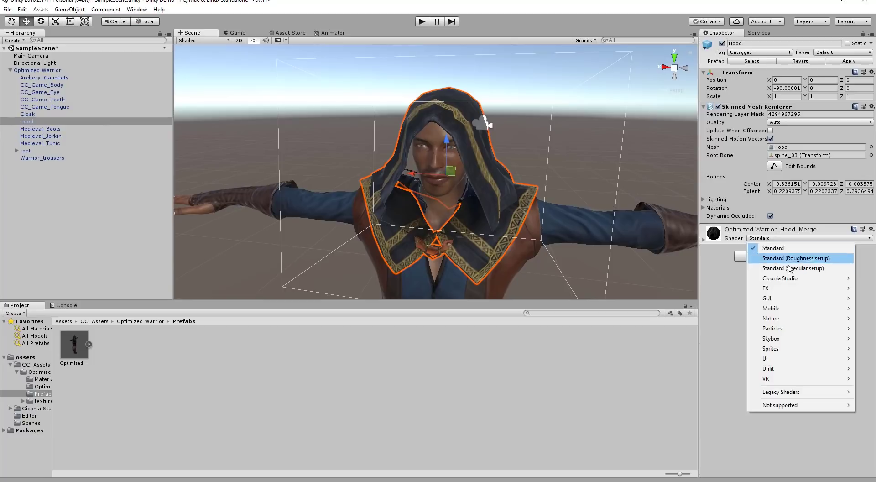
mouse_move(789, 278)
mouse_move(727, 280)
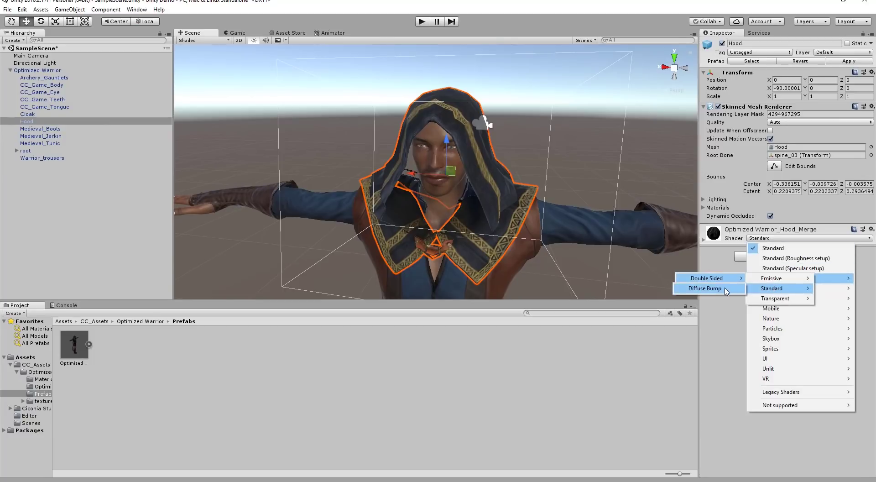
click(725, 289)
scroll(595, 208, down, 3)
scroll(596, 209, up, 2)
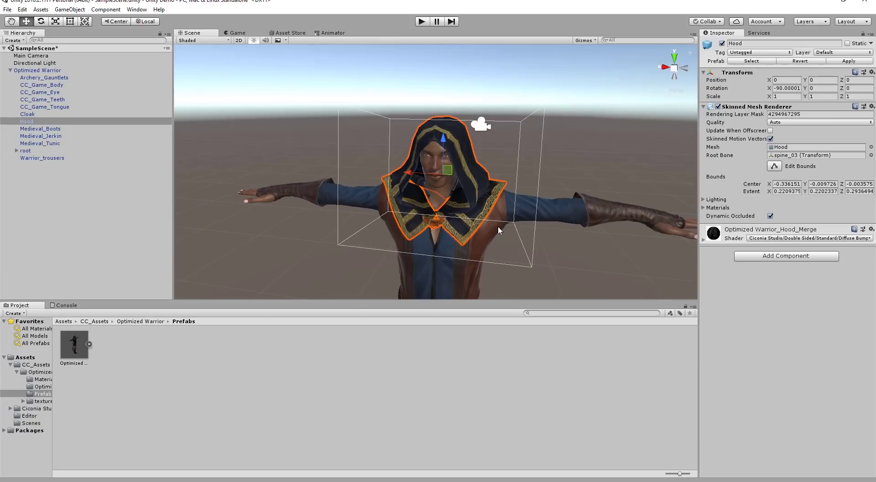
- Set the shader of the warrior's Cloak material to Ciconia Studio/Double Sided/Standard/Diffuse Bump
click(29, 115)
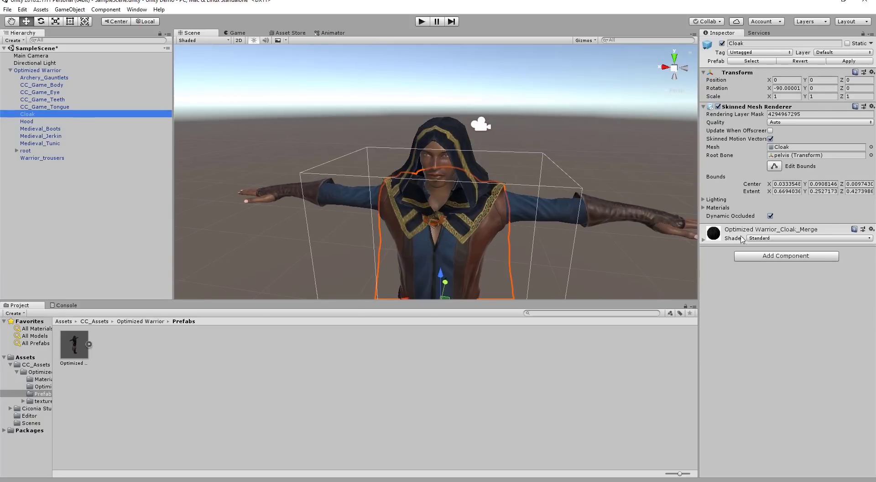
click(757, 238)
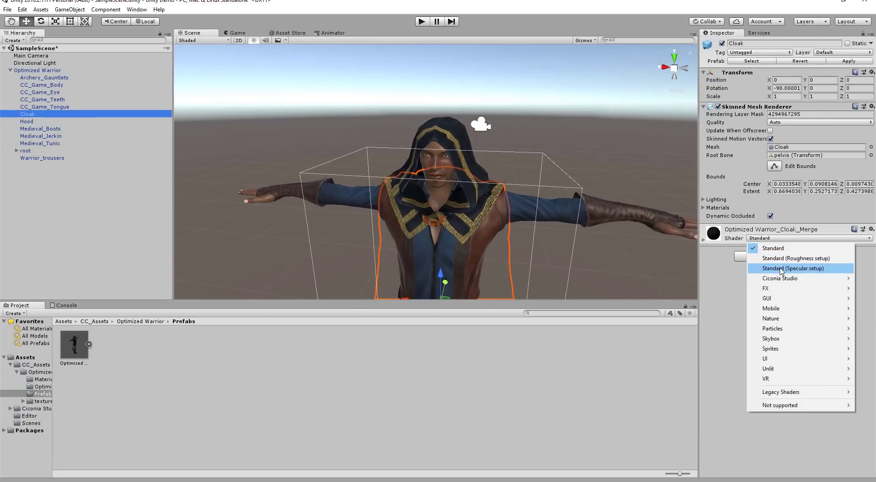
mouse_move(781, 279)
mouse_move(731, 280)
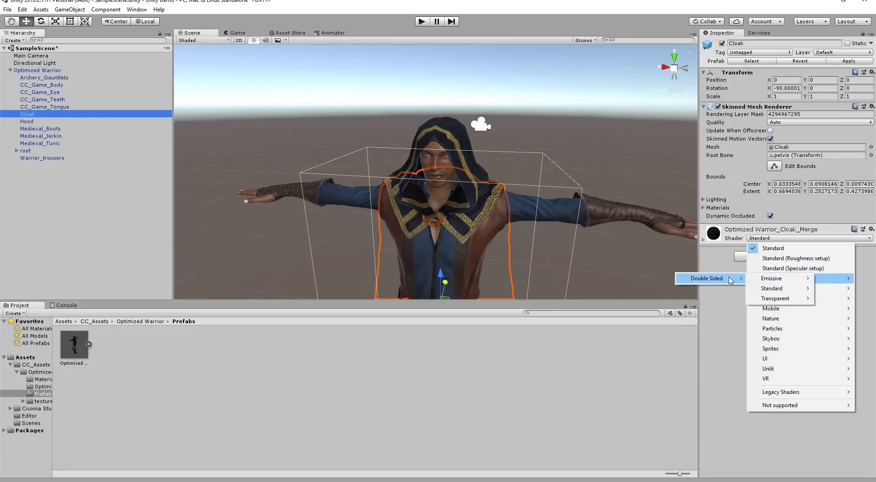
click(712, 291)
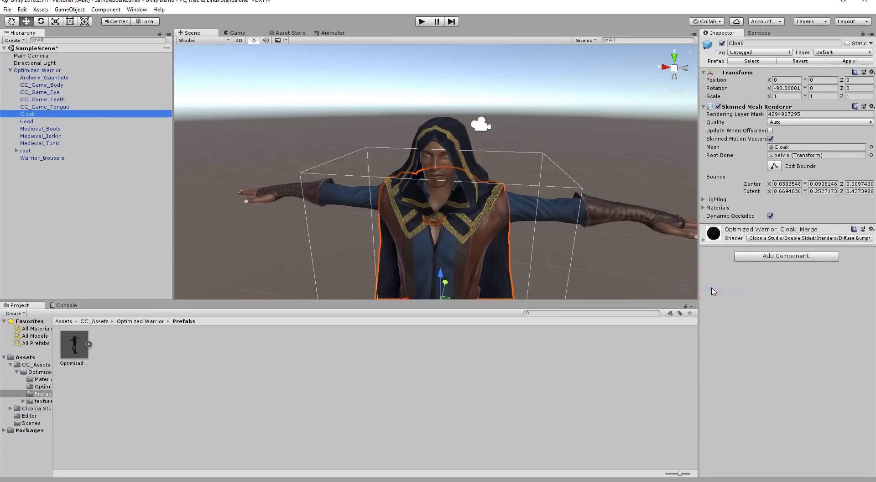
scroll(561, 192, down, 3)
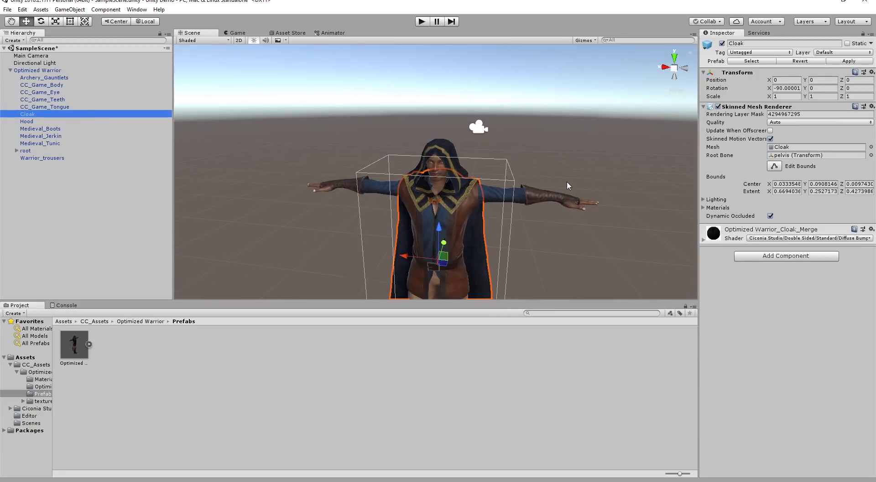
scroll(566, 181, up, 2)
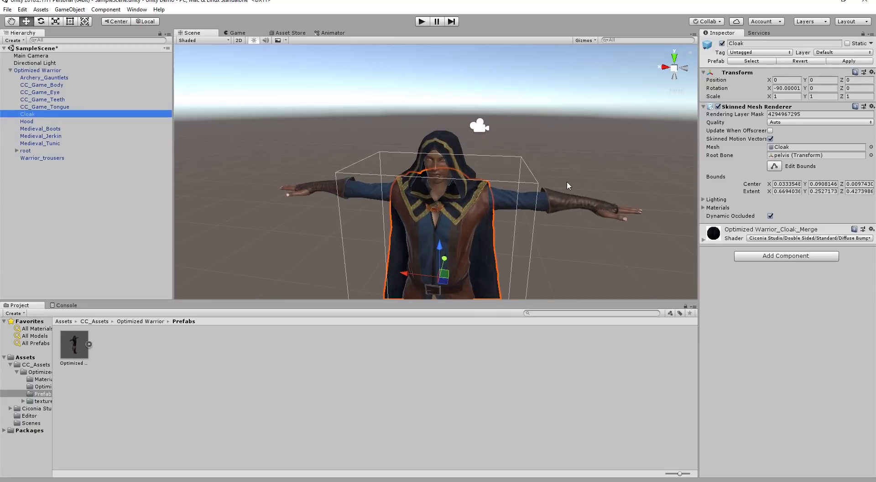
- Run the scene in play mode, examine the animated warrior's face, hood and upper body in the scene view, and stop playback
click(422, 22)
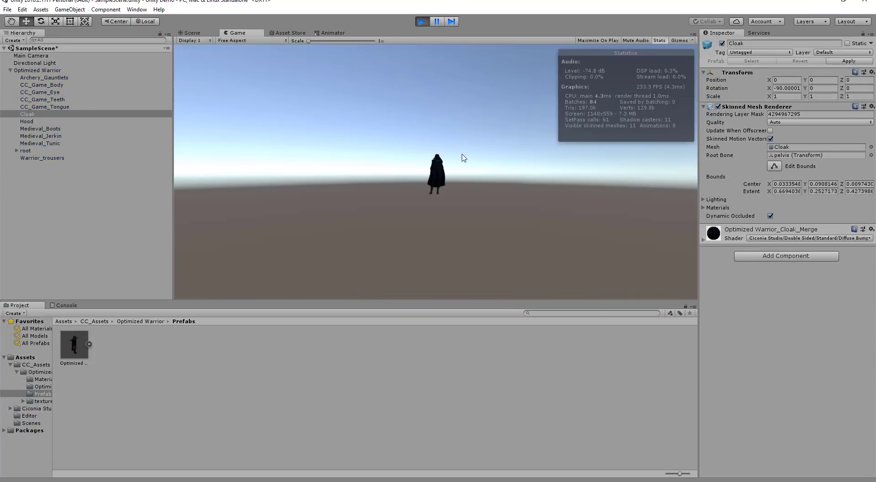
click(189, 33)
scroll(476, 205, up, 5)
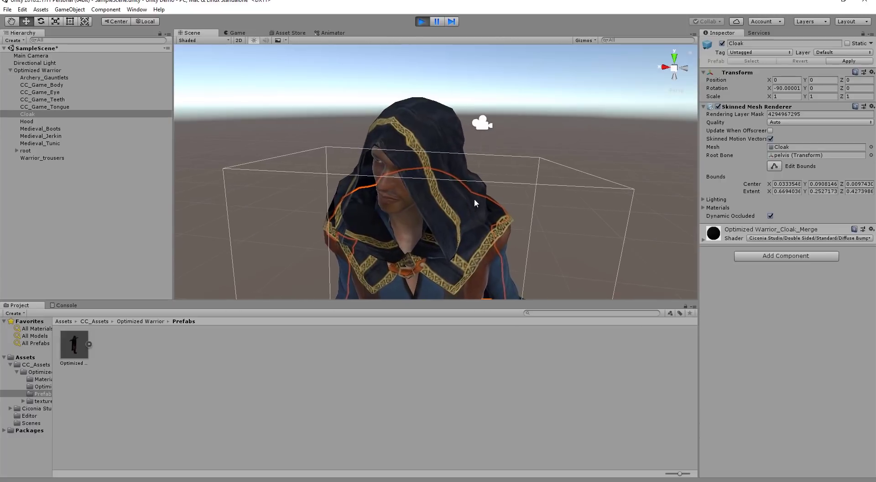
middle_drag(458, 166, 475, 153)
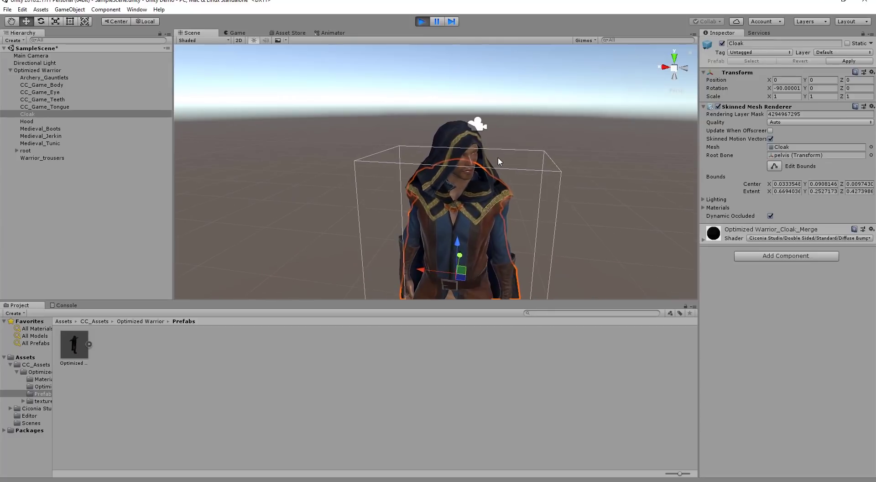
scroll(499, 159, up, 8)
scroll(497, 157, down, 8)
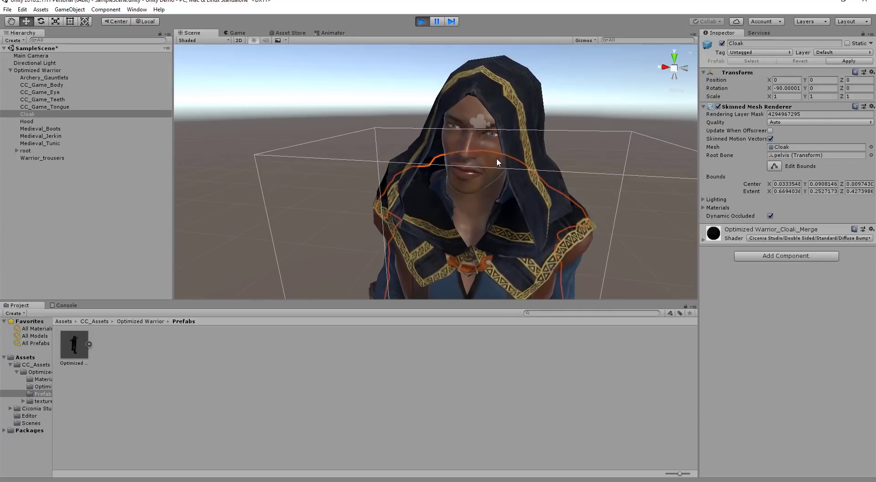
drag(463, 169, 484, 167)
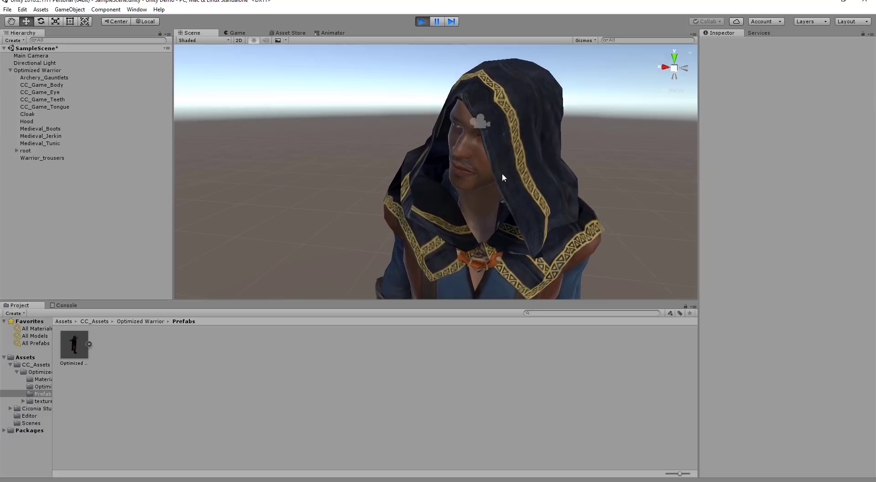
scroll(517, 179, down, 5)
scroll(517, 184, up, 6)
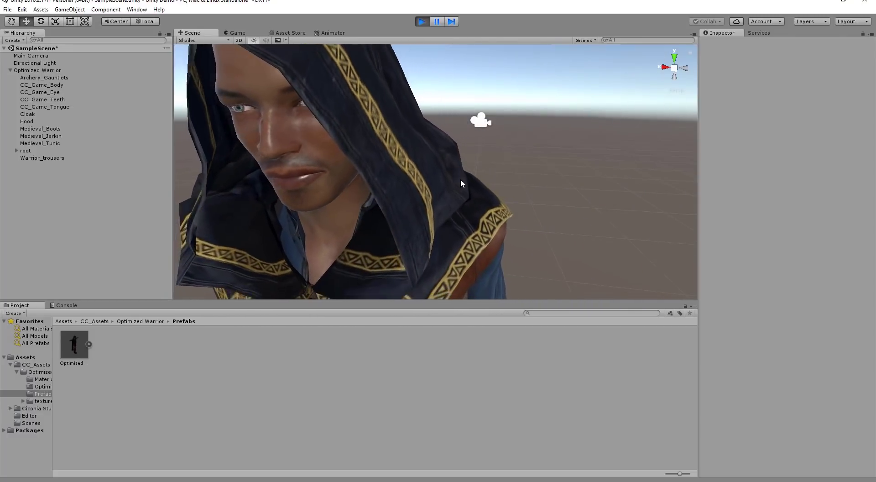
scroll(461, 183, down, 6)
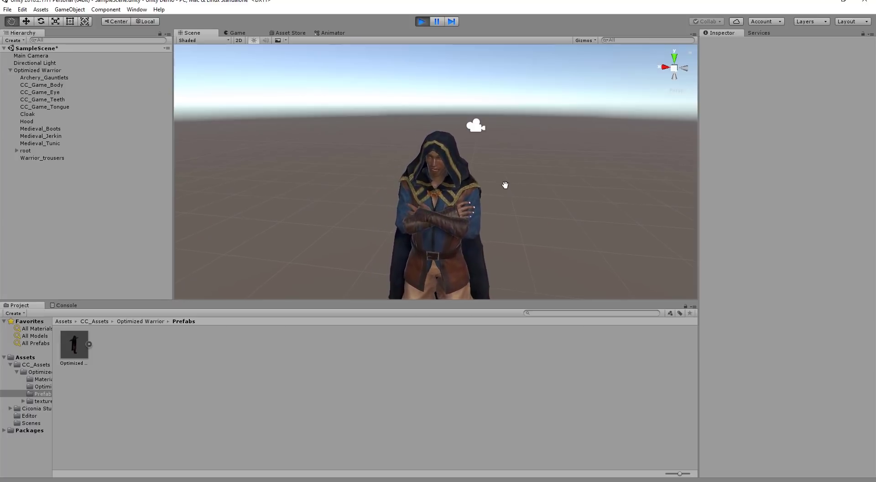
scroll(507, 173, up, 2)
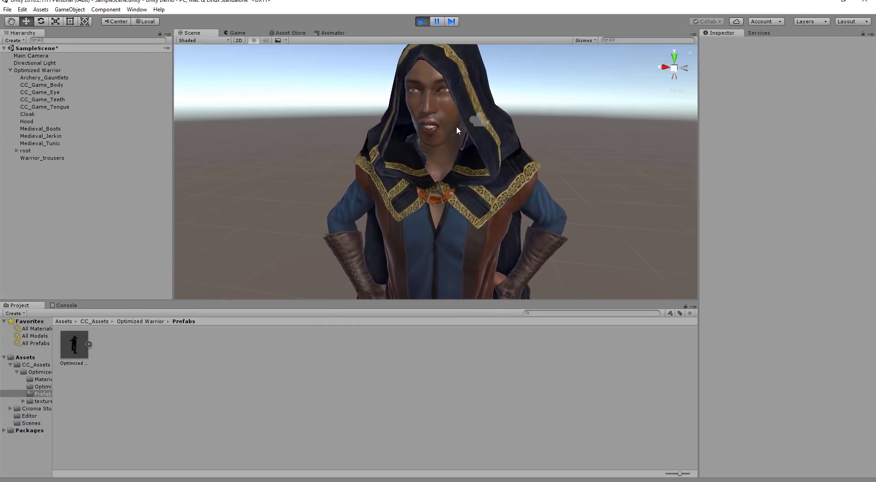
click(423, 24)
- Switch to Character Creator, select the whole character instead of the eyes, and open its facial editor
key(alt+Tab)
key(alt+Tab)
key(alt+Tab)
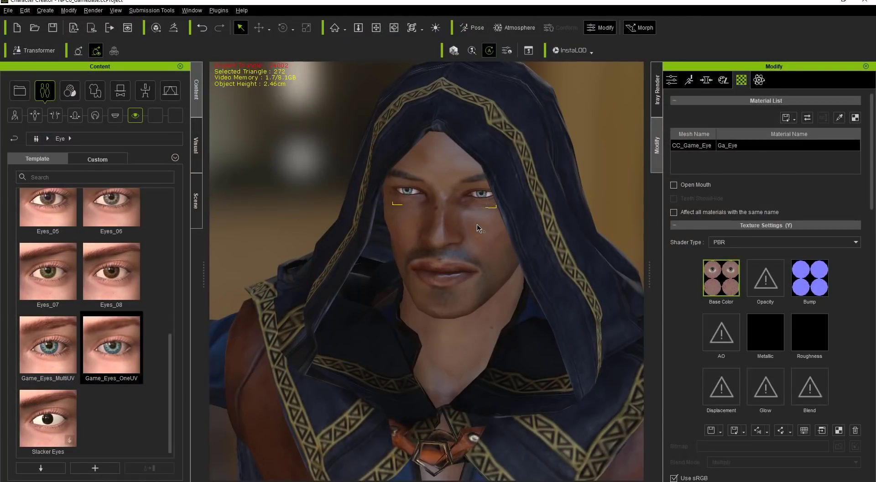
click(505, 208)
click(688, 81)
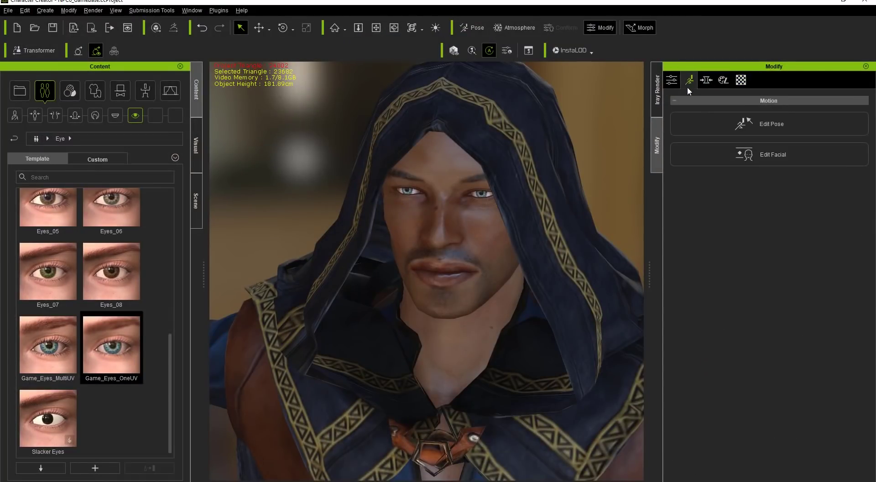
click(761, 153)
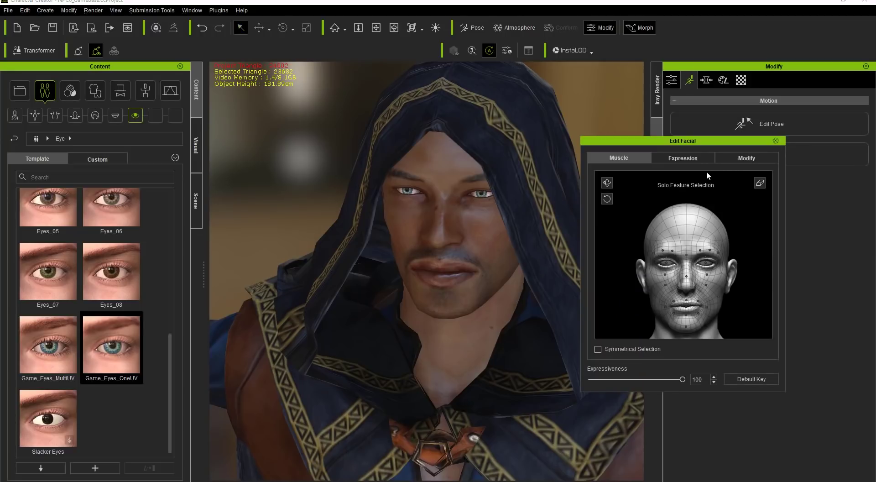
- Try the Happy_6, Happy_1, Happy_4 and Happy_8 expressions on the character's face
click(696, 157)
click(663, 254)
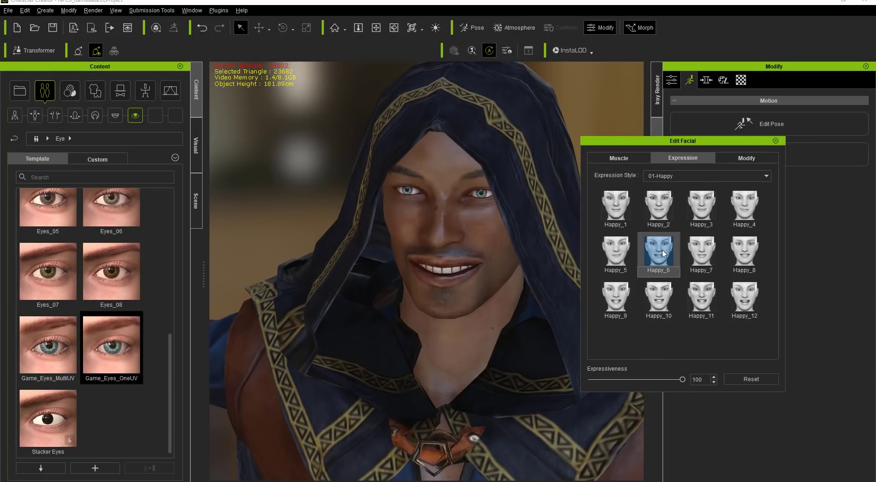
click(627, 214)
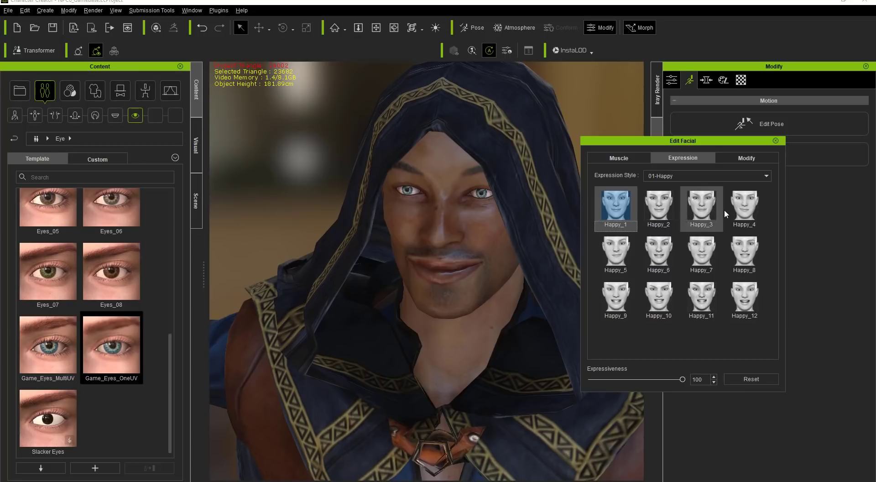
click(741, 207)
click(743, 251)
- Change the expression style to 04-Disgust, try Disgust_2 and Disgust_3, and apply Disgust_4 to the face
click(690, 176)
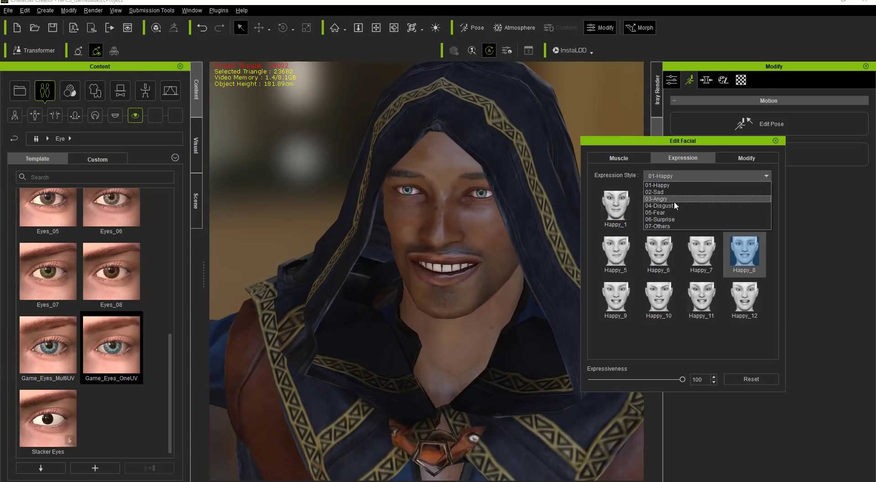
click(659, 205)
click(659, 206)
click(701, 206)
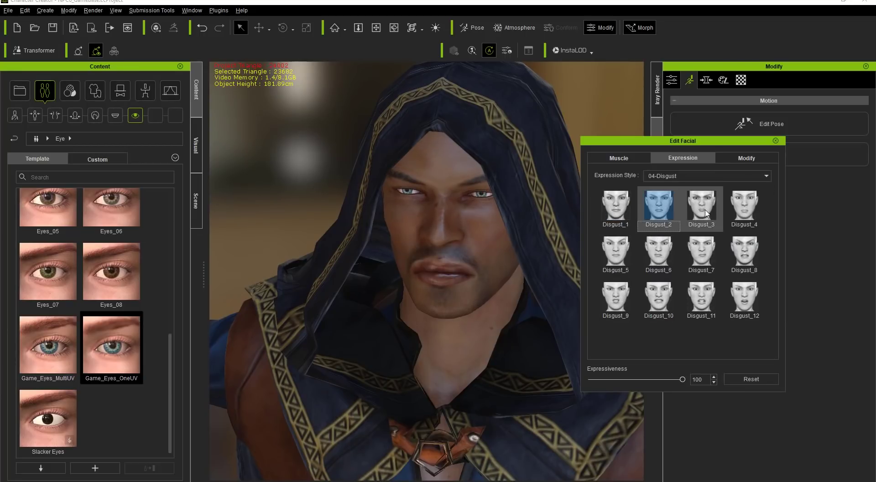
click(744, 211)
- Look over the facial editor's Modify and Muscle controls, including the cheek muscle areas, and close the editor
click(746, 158)
click(618, 158)
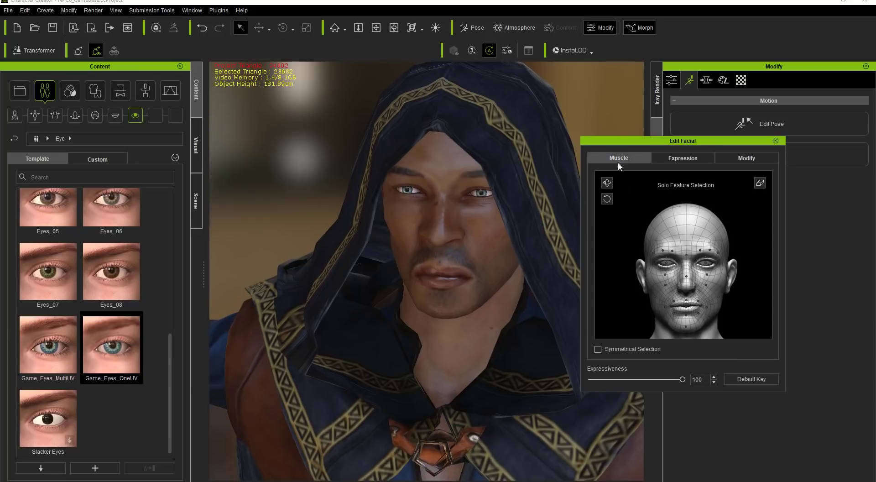
drag(667, 277, 670, 324)
drag(708, 280, 711, 225)
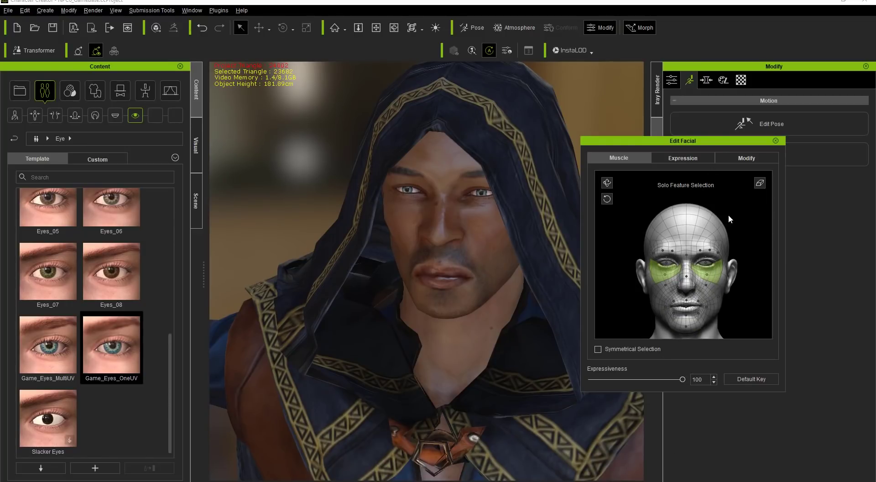
click(775, 141)
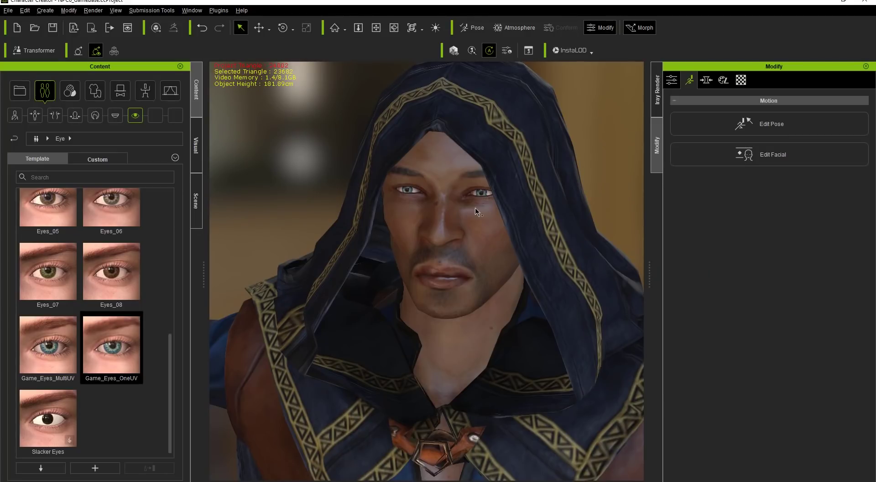
- Import the Original Warrior folder from Tutorial Files in File Explorer into the Unity project's CC_Assets folder
key(alt+Tab)
key(alt+Tab)
key(alt+Tab)
key(alt+Tab)
key(alt+Tab)
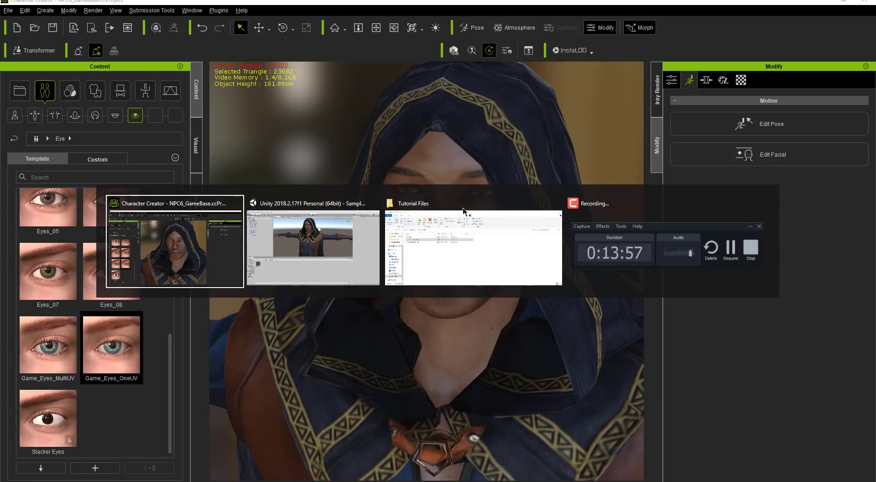
key(alt+Tab)
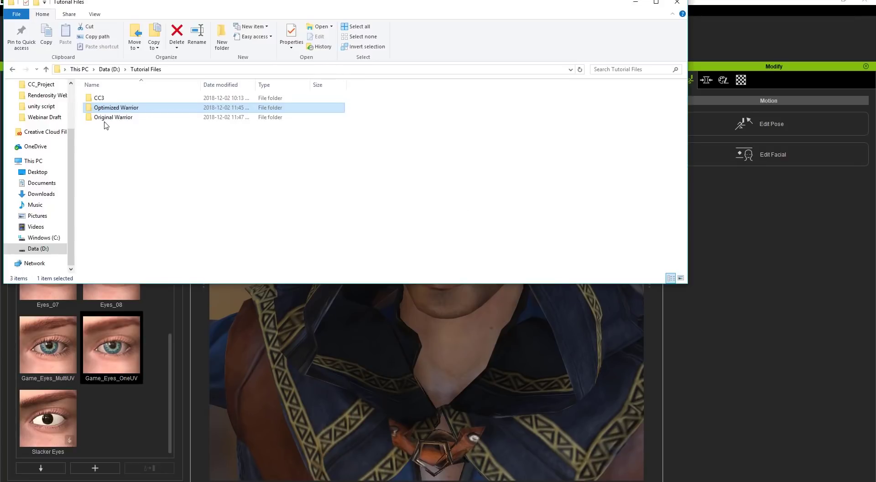
drag(105, 118, 120, 312)
key(alt+Tab)
key(alt+Tab)
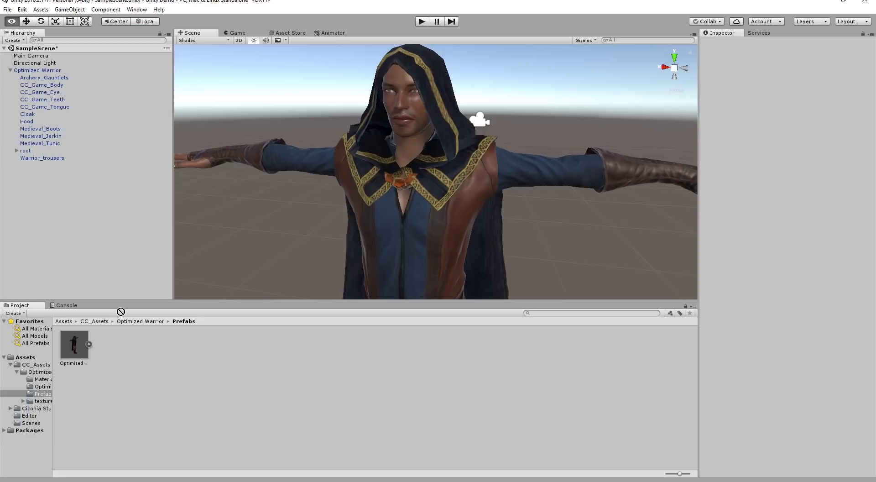
click(96, 322)
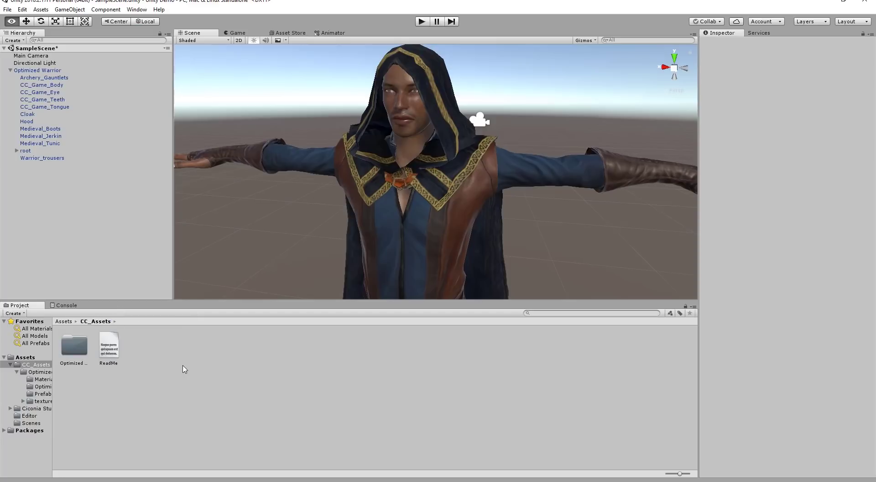
key(alt+Tab)
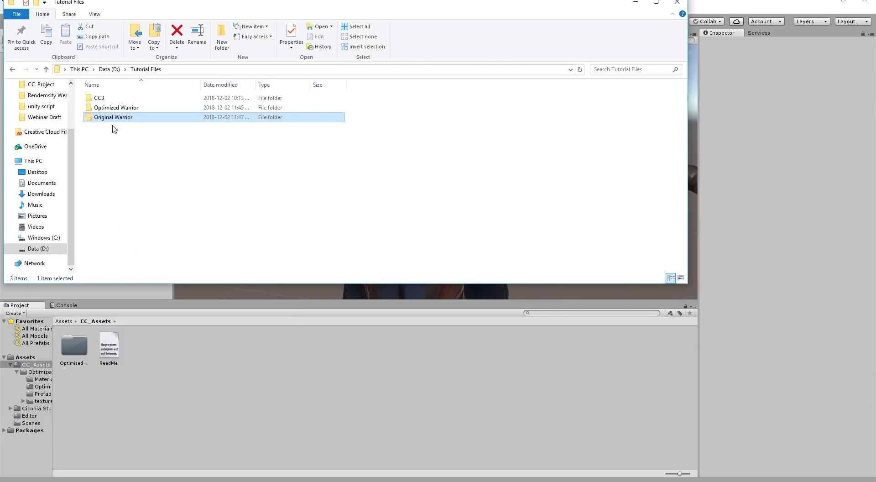
drag(114, 119, 174, 375)
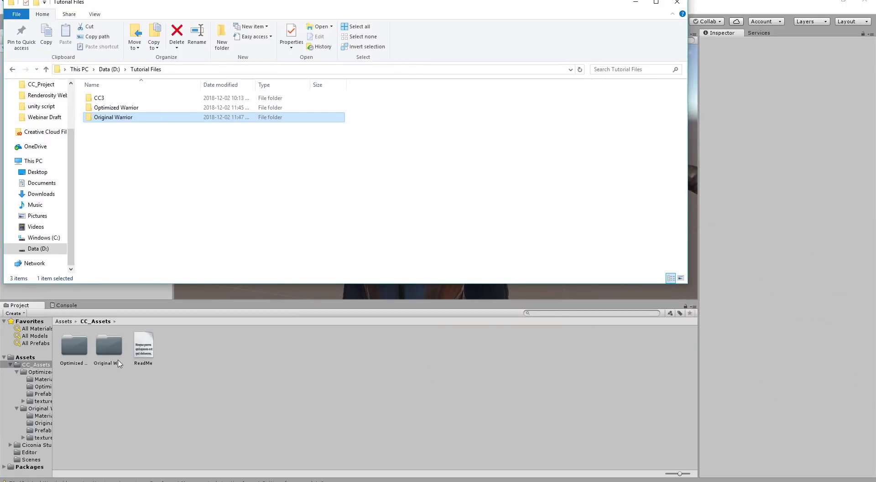
- Inspect the source Original Warrior folder in File Explorer, checking its FBX file, textures folder and Original Warrior.fbm folder
click(111, 359)
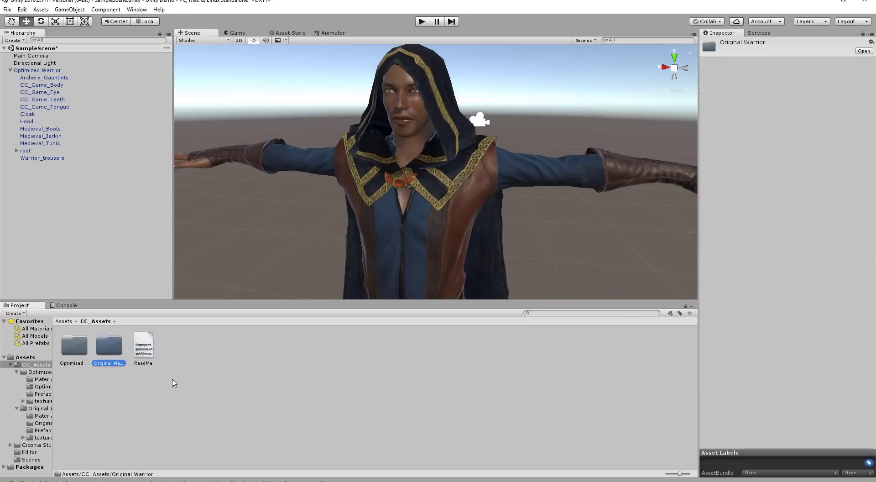
key(alt+Tab)
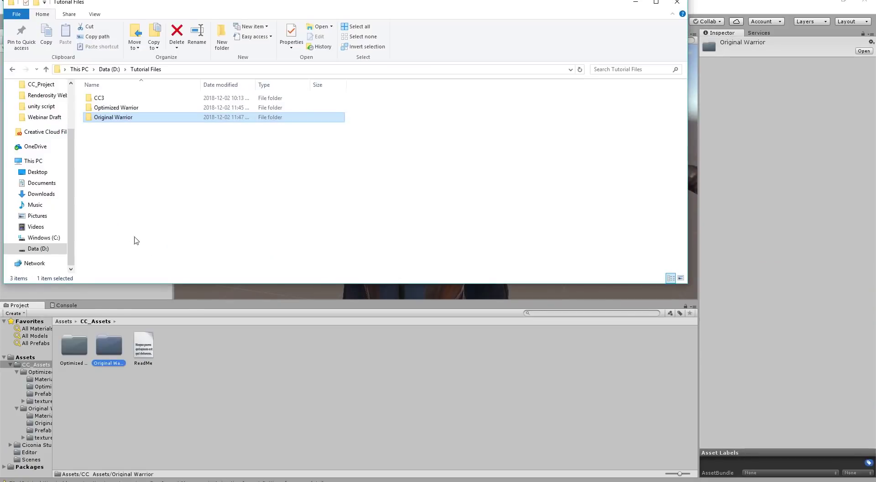
double_click(125, 119)
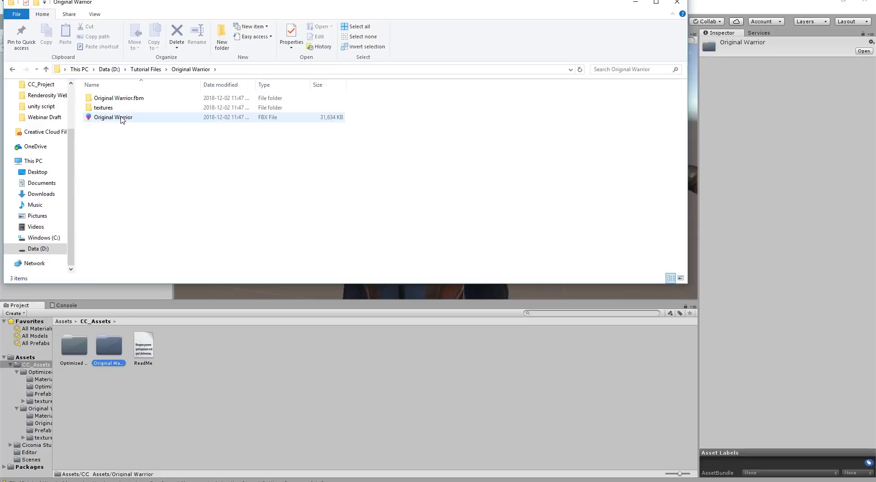
click(123, 119)
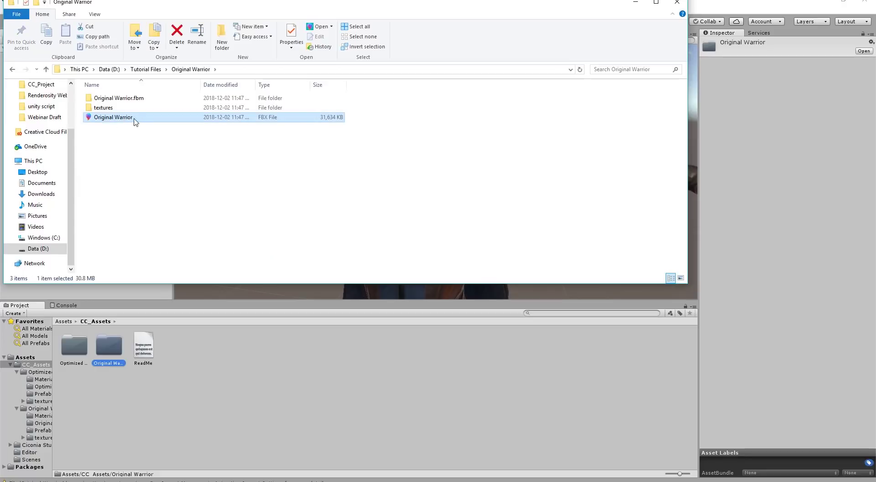
click(111, 108)
click(130, 100)
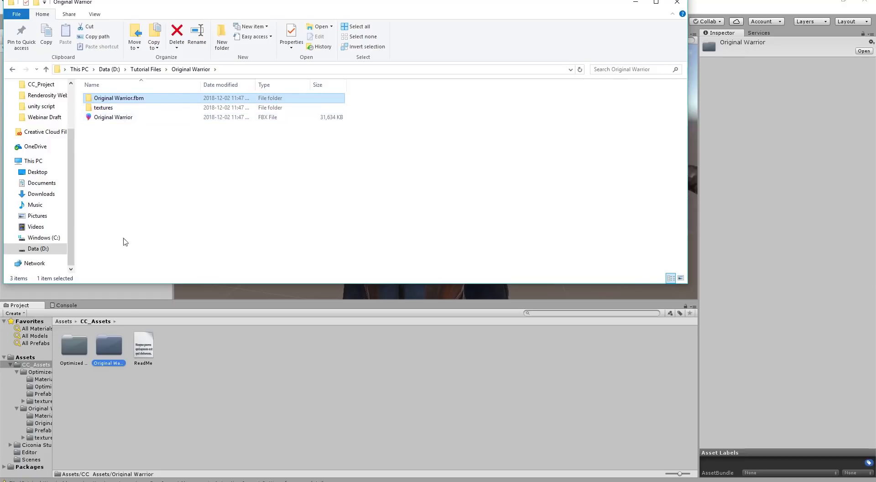
- Open the Original Warrior_animator controller in Unity and move the NPC_Talk 1 and character3 states clear of Any State
click(116, 353)
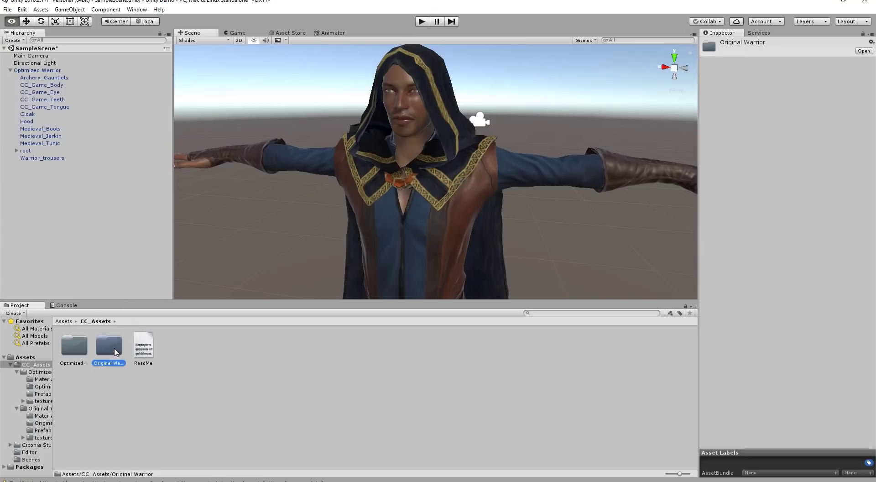
double_click(115, 352)
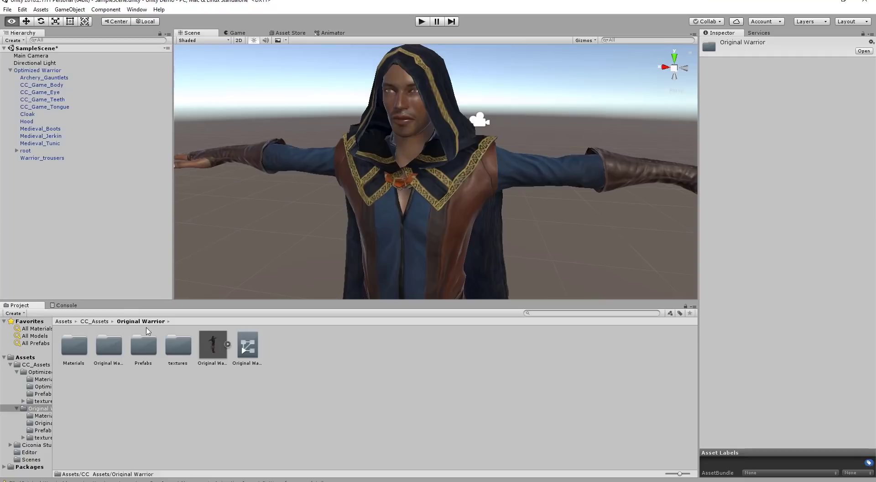
double_click(251, 346)
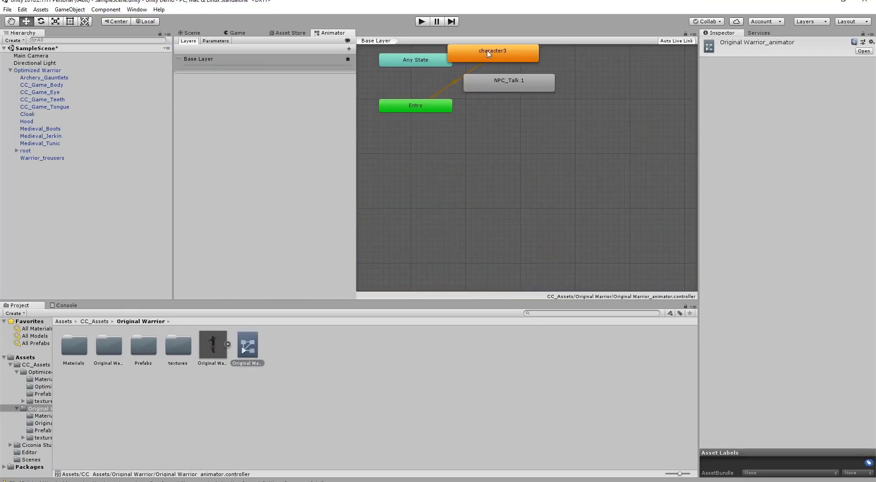
middle_drag(617, 87, 584, 168)
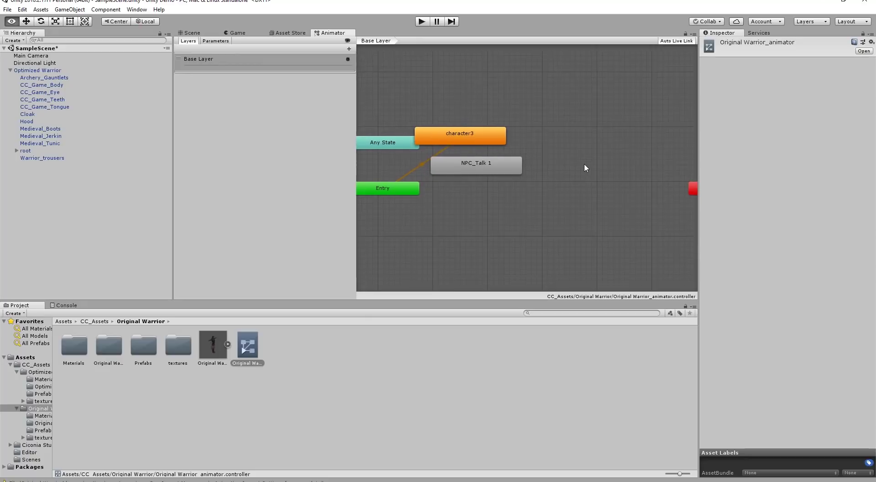
drag(496, 164, 539, 207)
drag(494, 131, 528, 163)
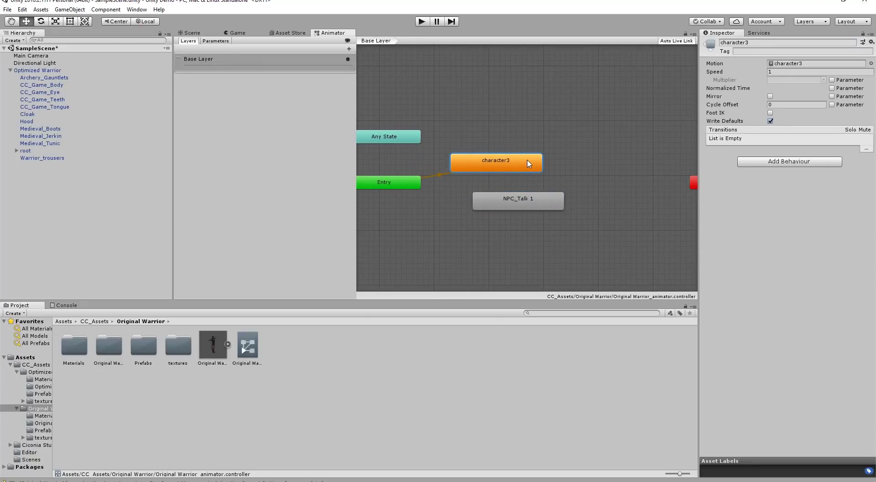
- Make transitions from character3 to NPC_Talk 1 and from NPC_Talk 1 back to character3
right_click(528, 163)
click(541, 168)
click(533, 203)
click(534, 205)
right_click(535, 204)
click(550, 206)
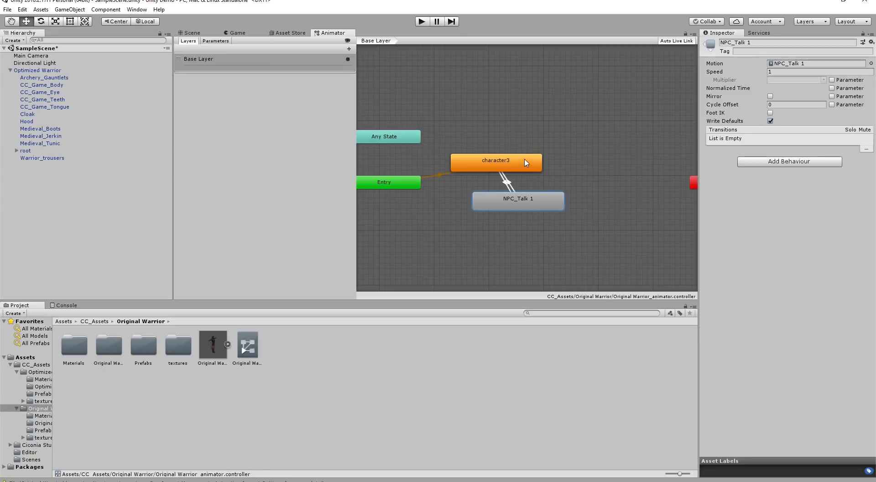
- Complete the transition from NPC_Talk 1 back to character3 and add the Original Warrior prefab to the SampleScene hierarchy
click(510, 163)
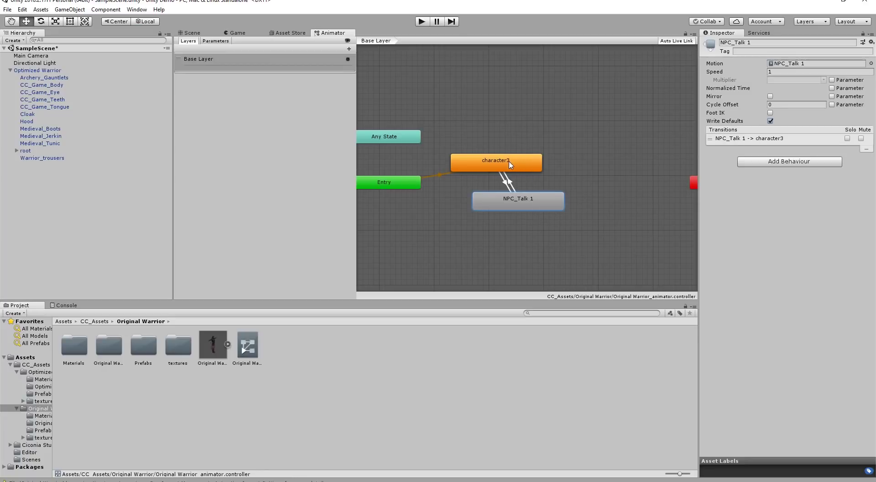
double_click(143, 347)
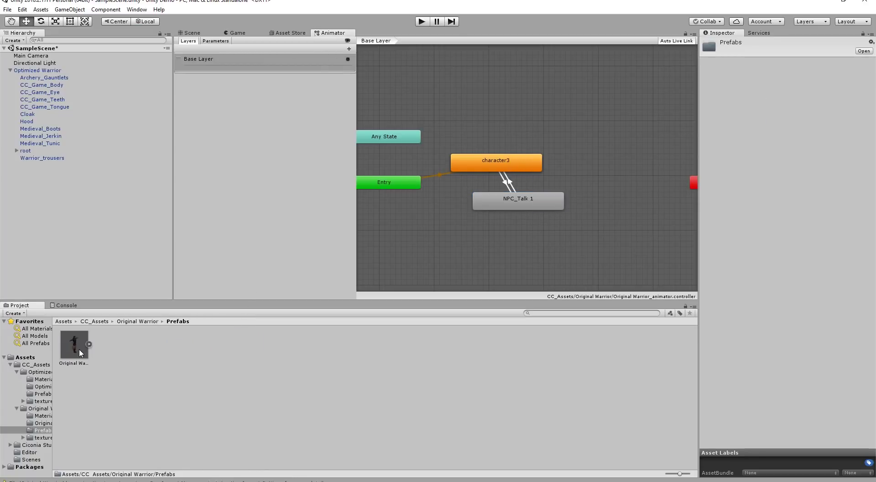
drag(73, 354, 45, 212)
- In the Scene view, move the Original Warrior beside the Optimized Warrior, to about 0.876 on X
click(194, 33)
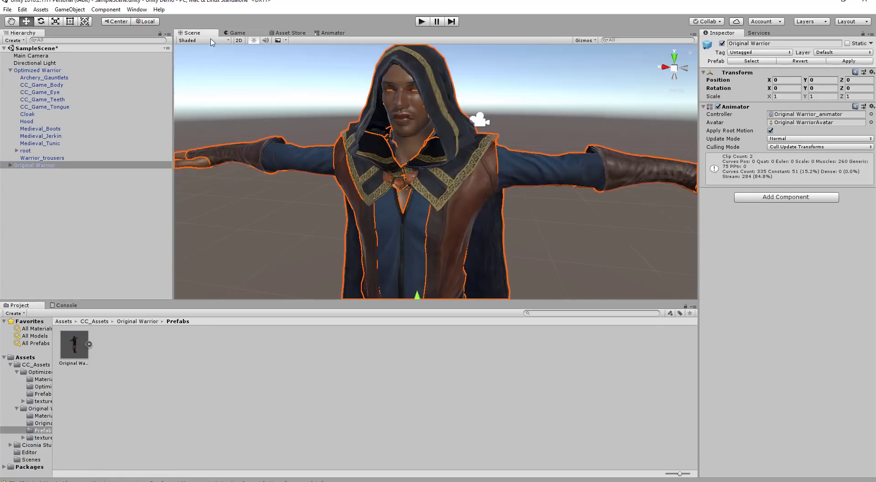
scroll(432, 125, down, 5)
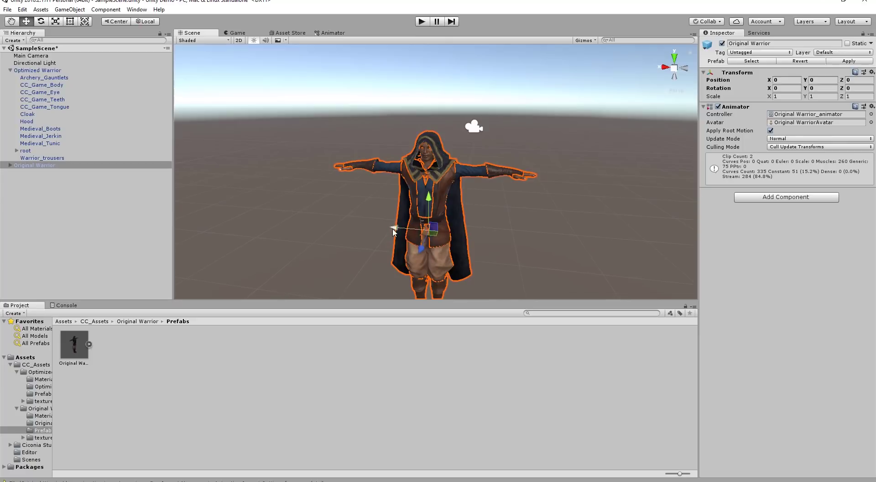
drag(391, 231, 316, 217)
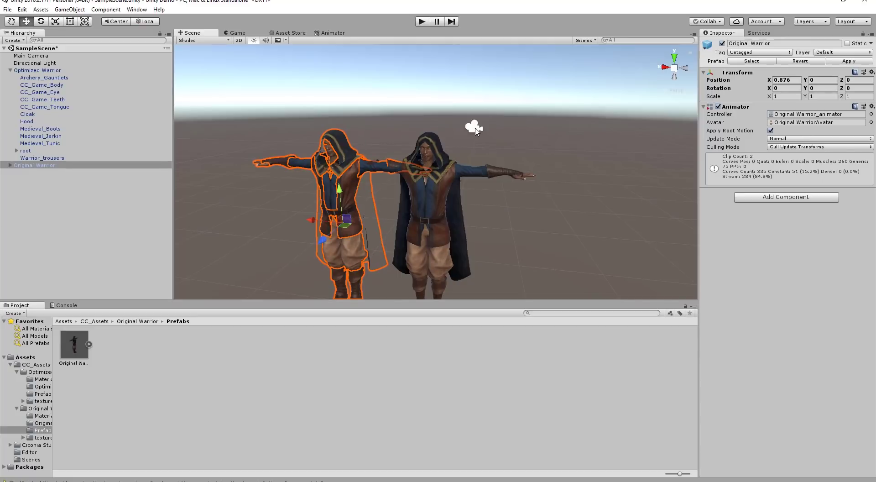
- Move the Main Camera forward past the two warriors to about 1.89 on Z
click(33, 56)
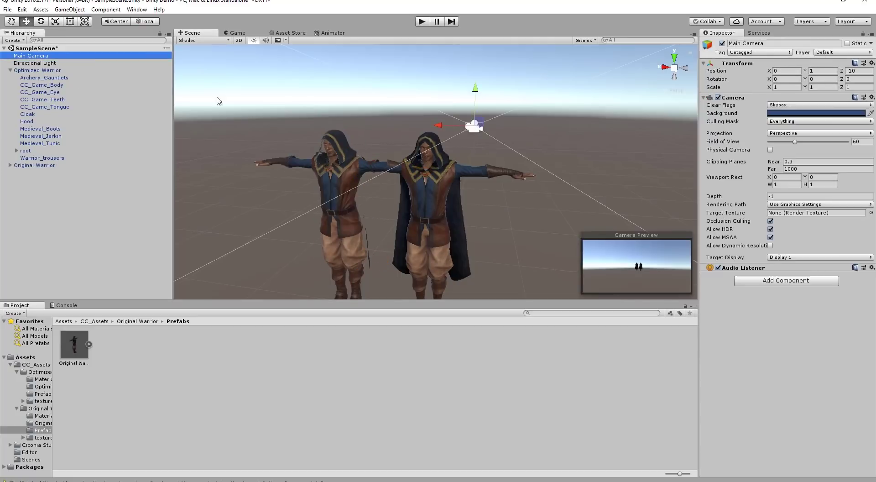
scroll(369, 147, down, 5)
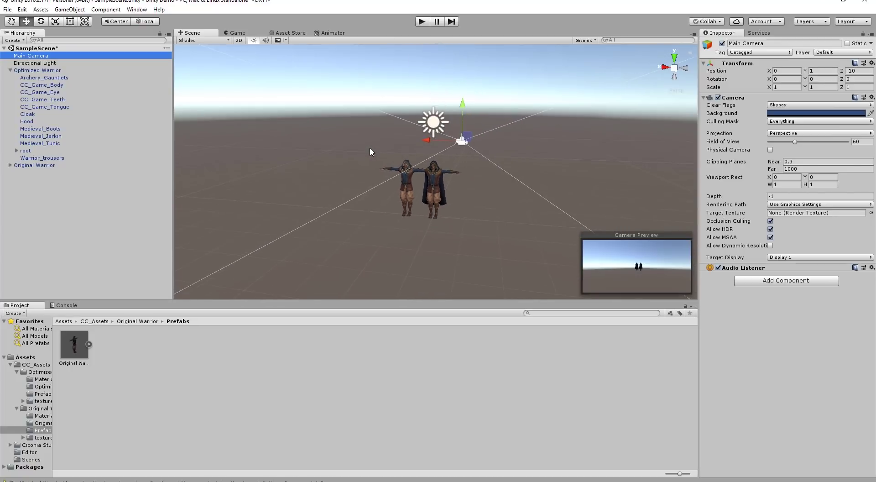
alt+drag(463, 155, 466, 210)
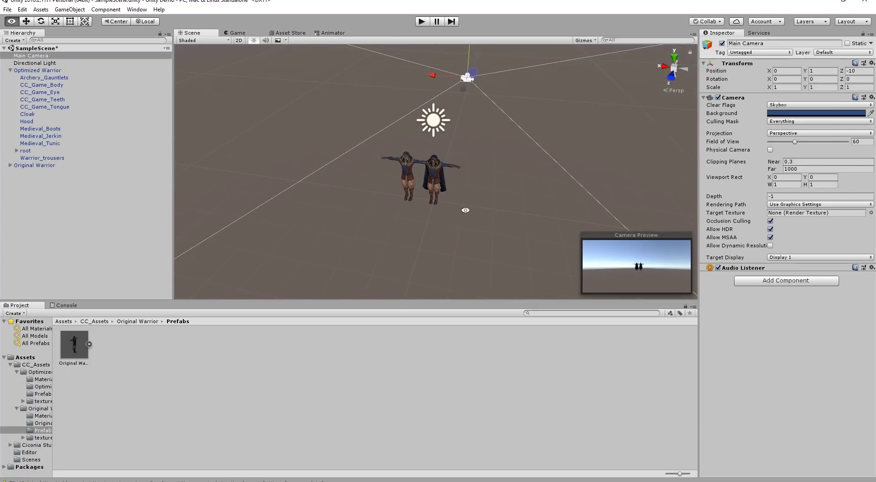
drag(466, 79, 441, 146)
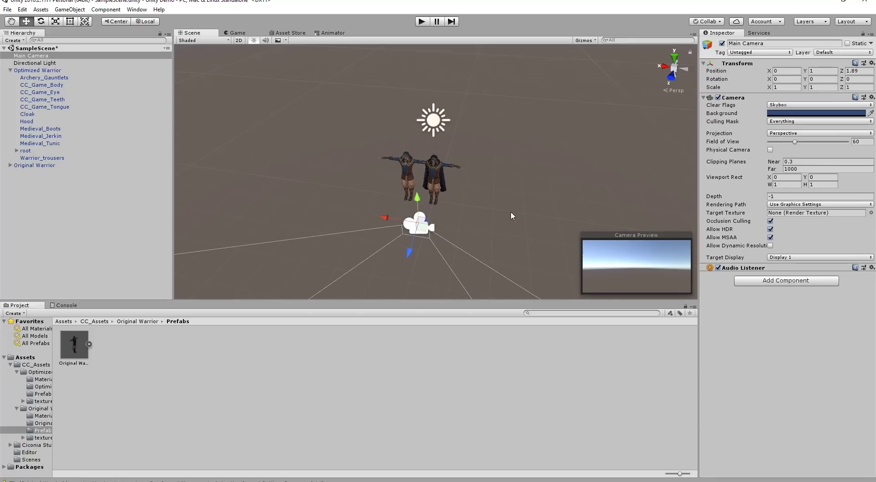
- Rotate the Main Camera to 180 on Y so that it faces the warriors
key(e)
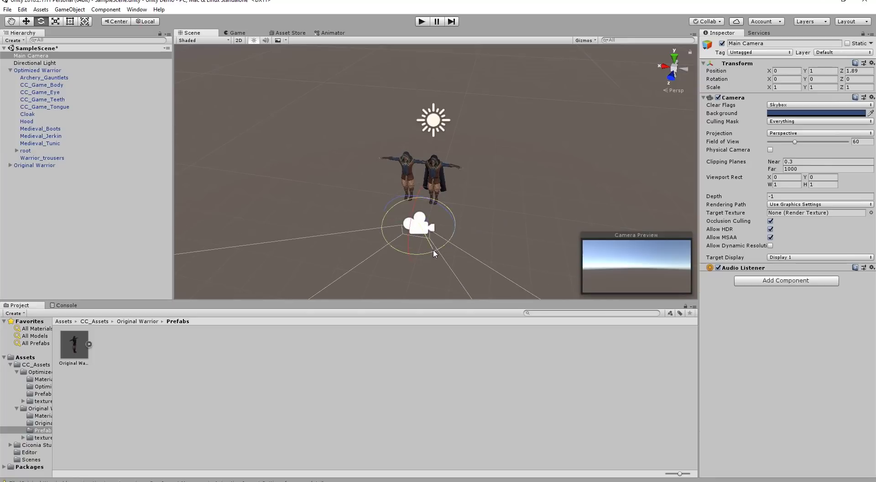
drag(433, 250, 367, 253)
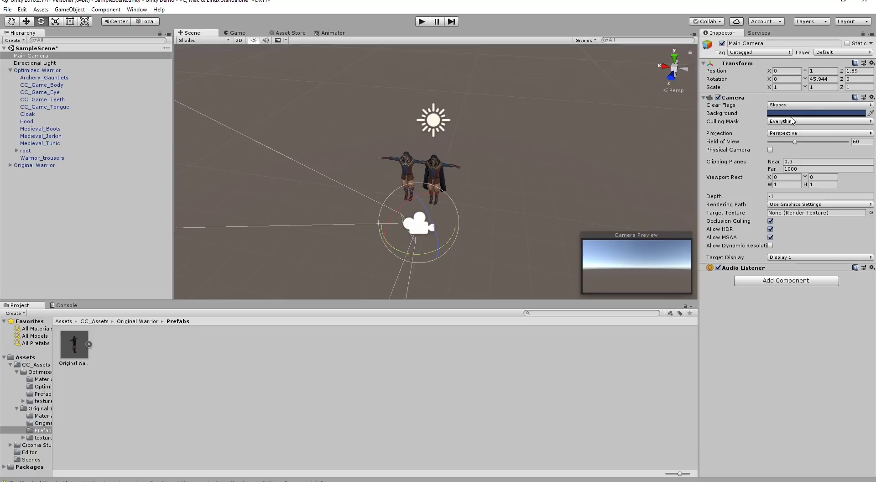
click(833, 78)
text(180)
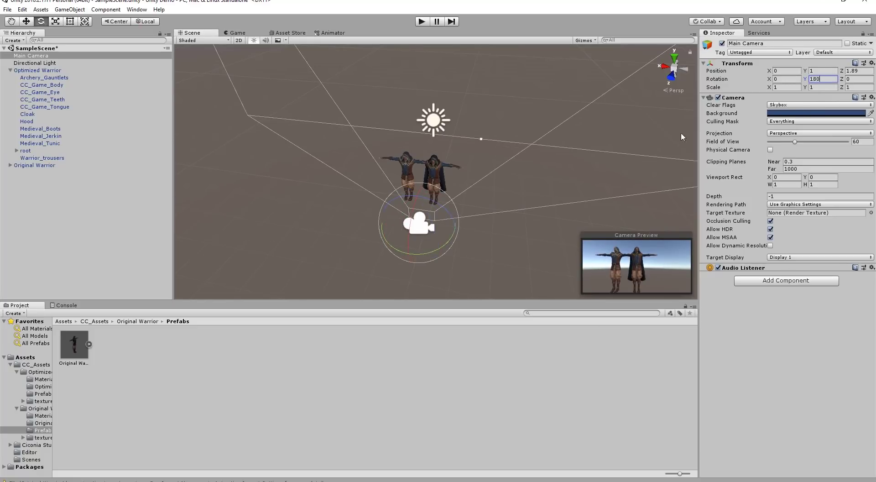
- Reposition the Main Camera closer to the warriors' upper bodies, at about X 0.35, Y 1.51, Z 1.34
click(422, 226)
key(w)
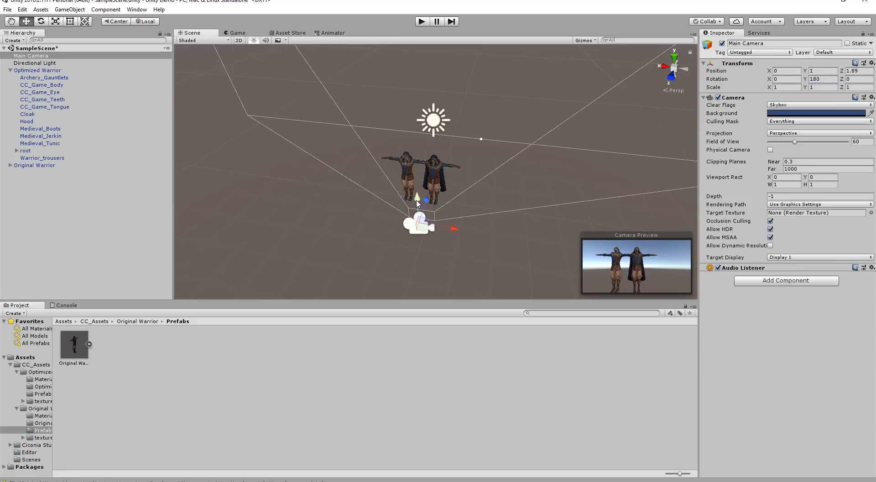
drag(418, 210, 409, 148)
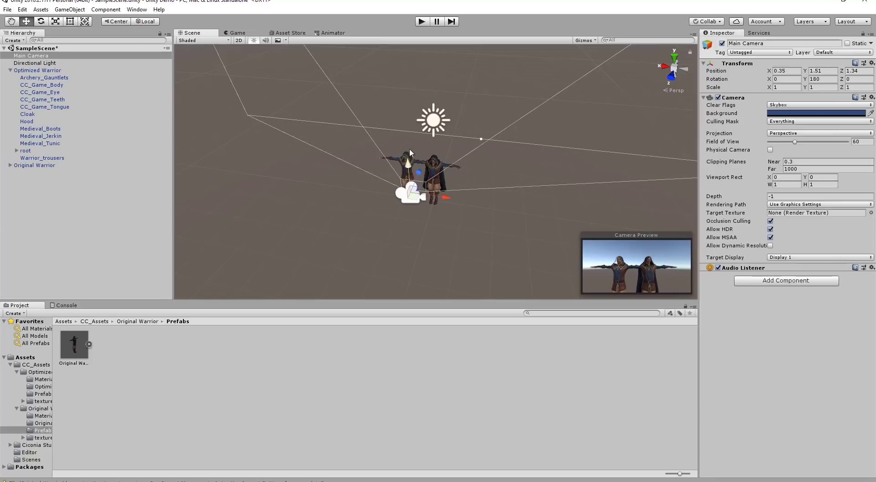
- Assign the Ciconia Studio Double Sided Standard Diffuse Bump shader to the Original Warrior's Cloak material
click(40, 166)
key(f)
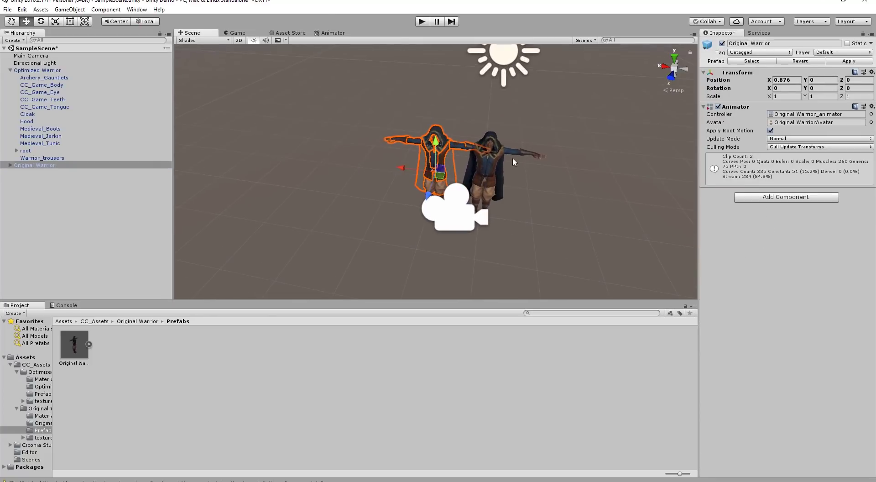
click(8, 167)
click(9, 165)
click(46, 216)
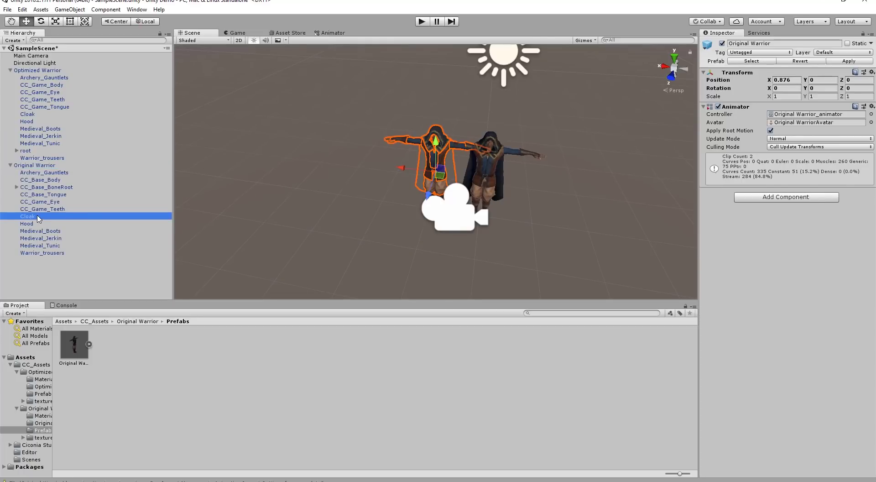
click(834, 239)
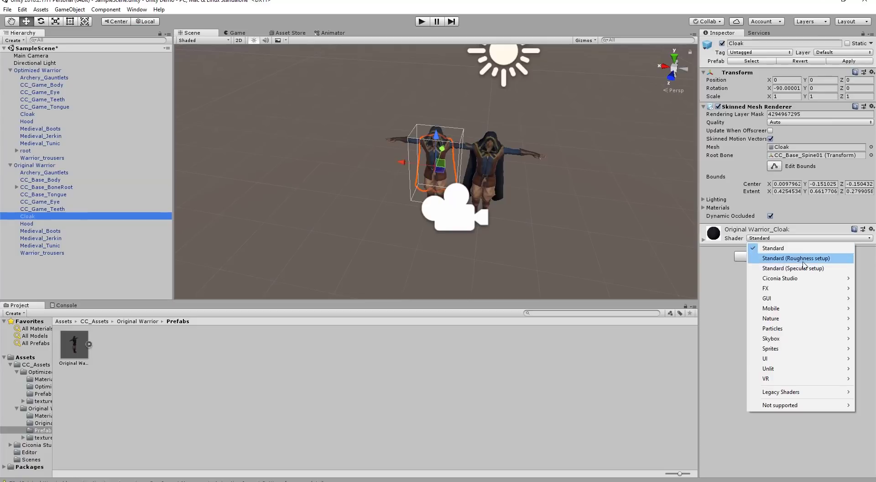
mouse_move(801, 279)
mouse_move(740, 283)
mouse_move(775, 287)
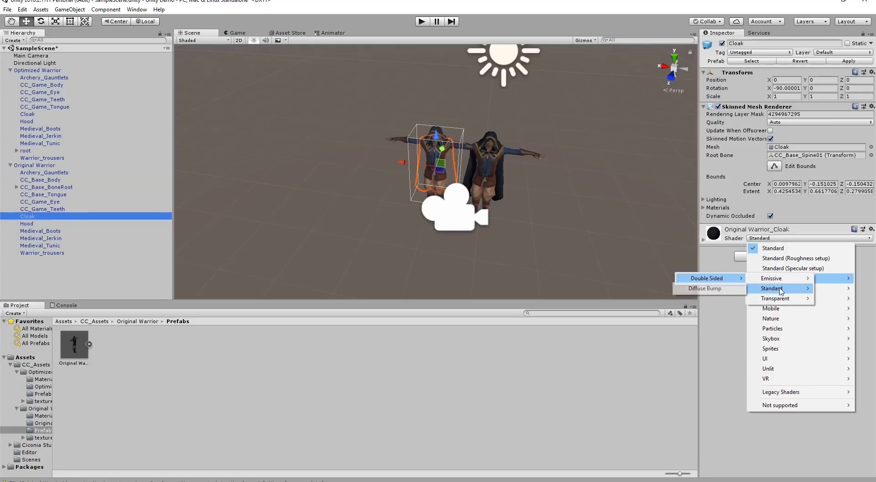
click(698, 288)
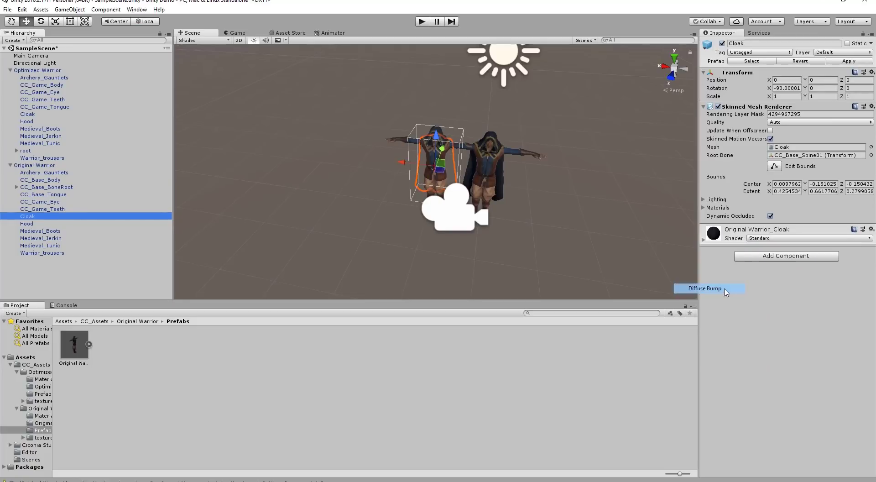
- Assign the Ciconia Studio Double Sided Standard Diffuse Bump shader to the Original Warrior's Hood material
click(45, 223)
click(766, 238)
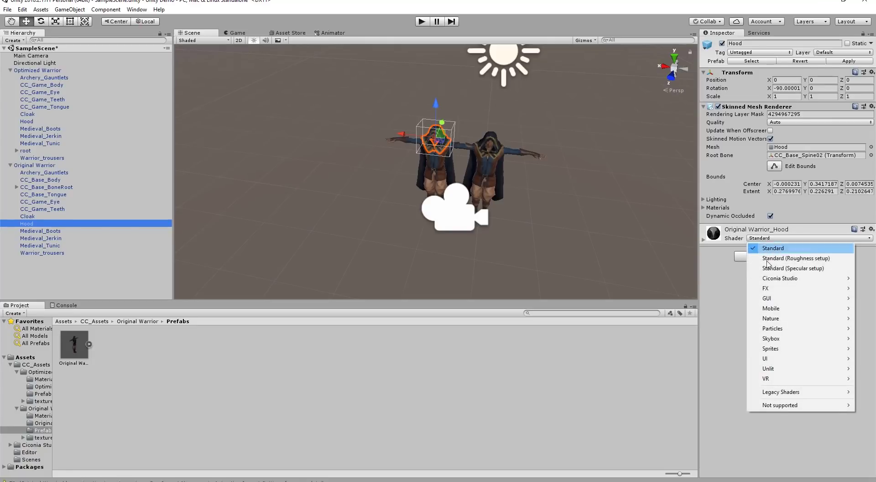
mouse_move(778, 278)
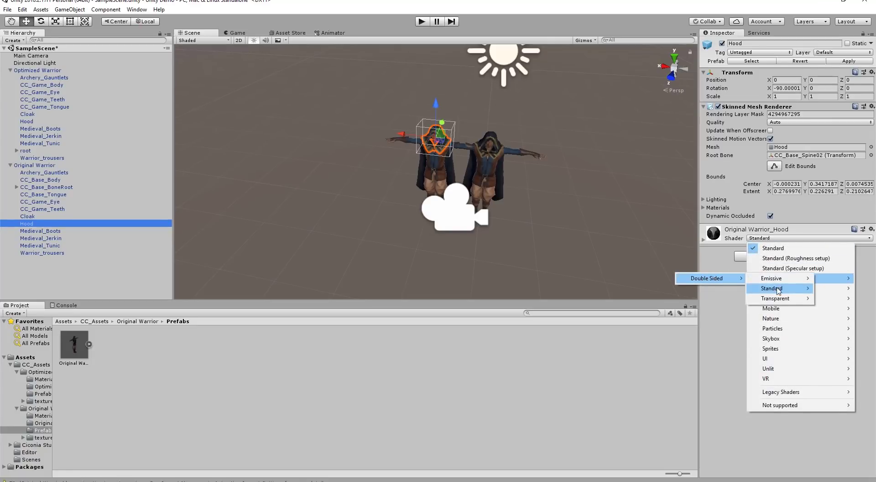
click(698, 289)
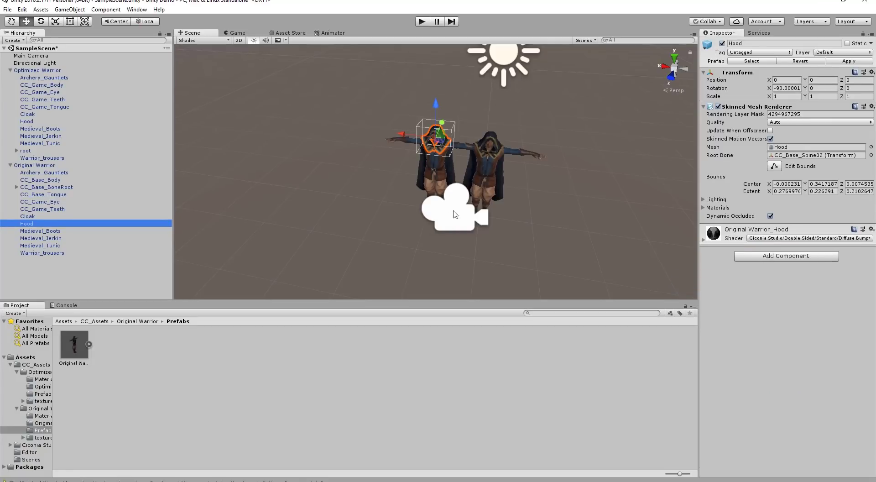
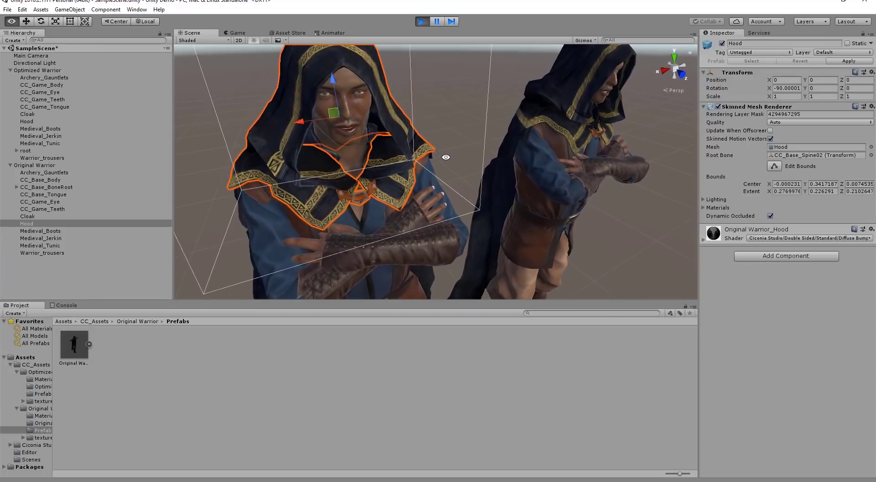
- Examine the hood and face of the warriors up close from several angles while play mode is running
mouse_move(404, 109)
right_down()
mouse_move(411, 136)
mouse_move(476, 133)
mouse_move(430, 131)
mouse_move(439, 137)
mouse_move(413, 120)
right_up()
drag(413, 121, 302, 129)
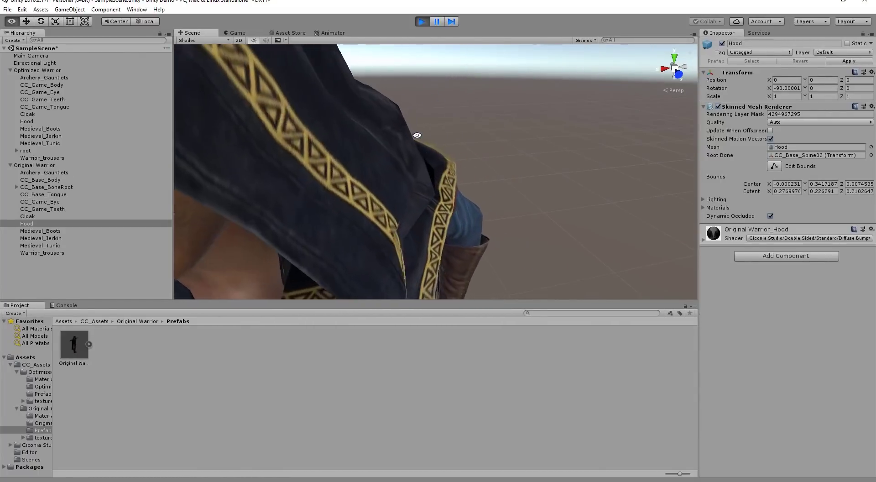
right_drag(414, 140, 504, 142)
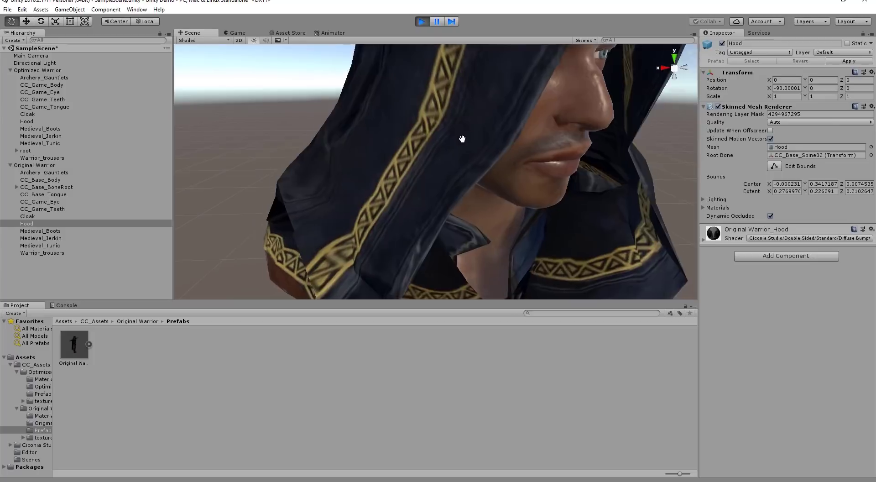
key(w)
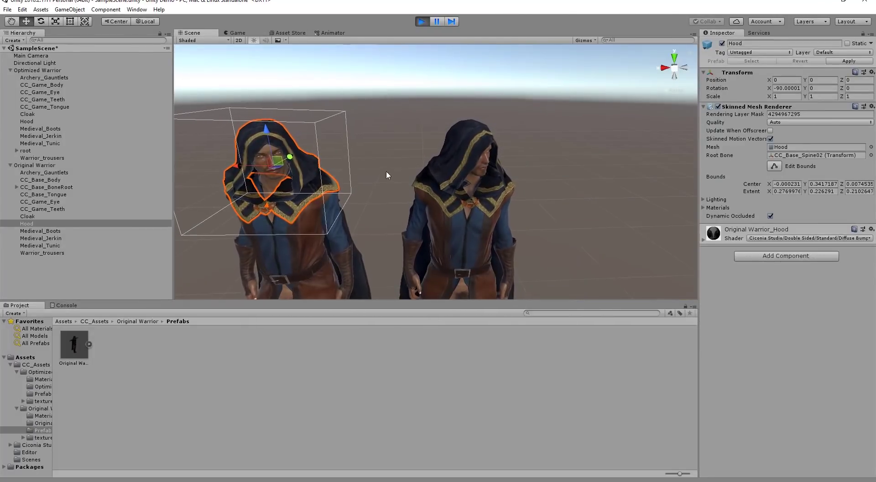
- In the Game view, toggle the Original Warrior and the Optimized Warrior off and on to compare their rendering statistics
click(237, 32)
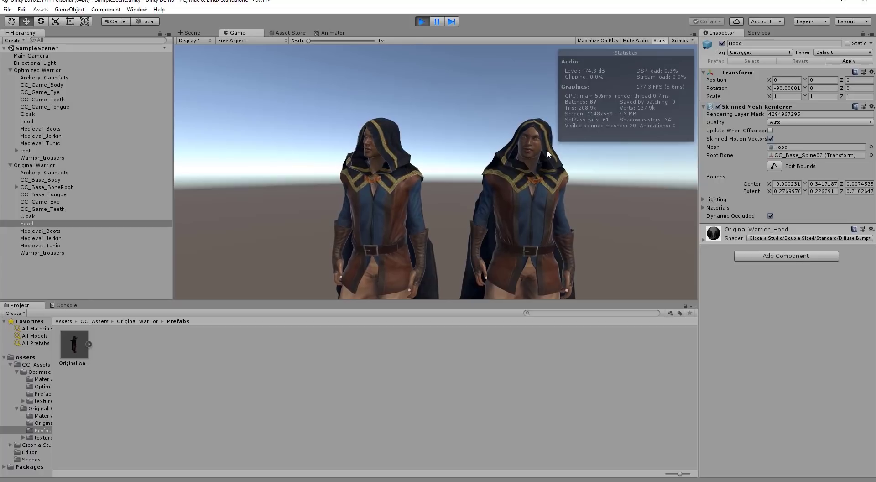
click(40, 166)
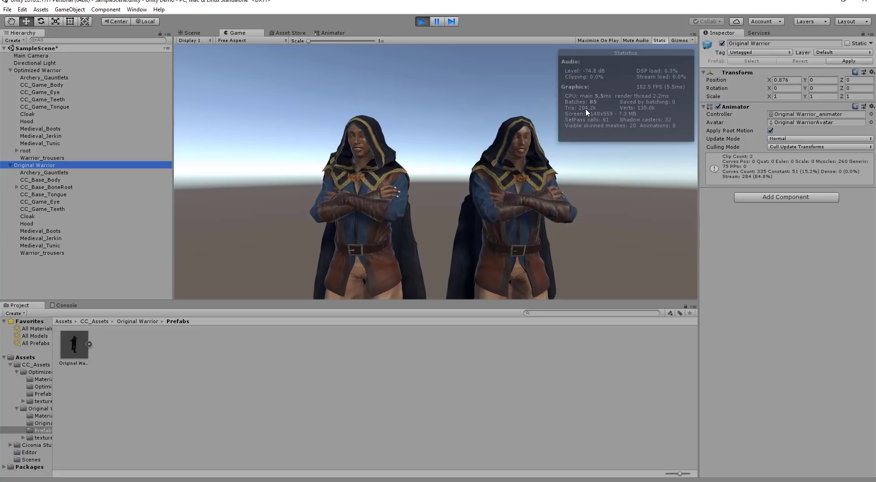
click(722, 44)
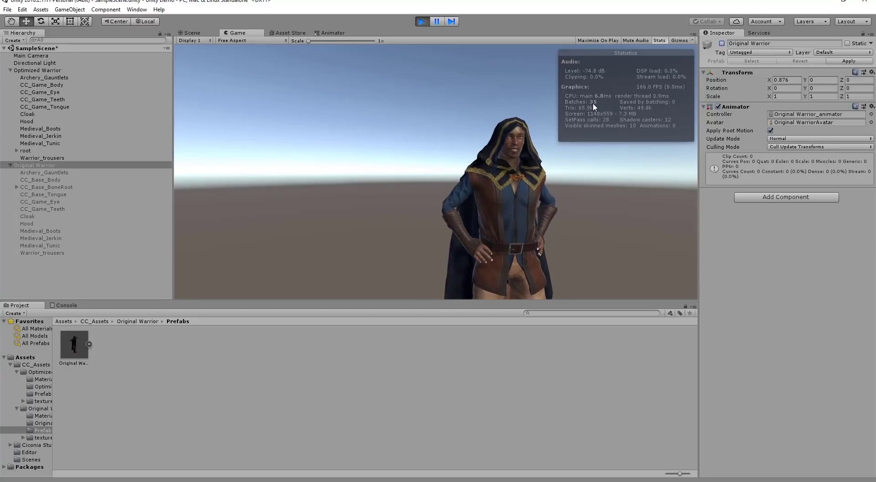
click(721, 43)
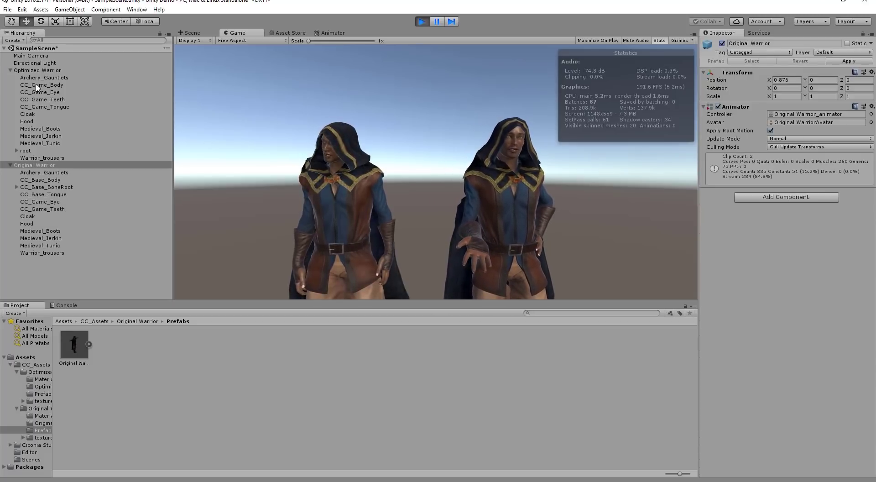
click(40, 71)
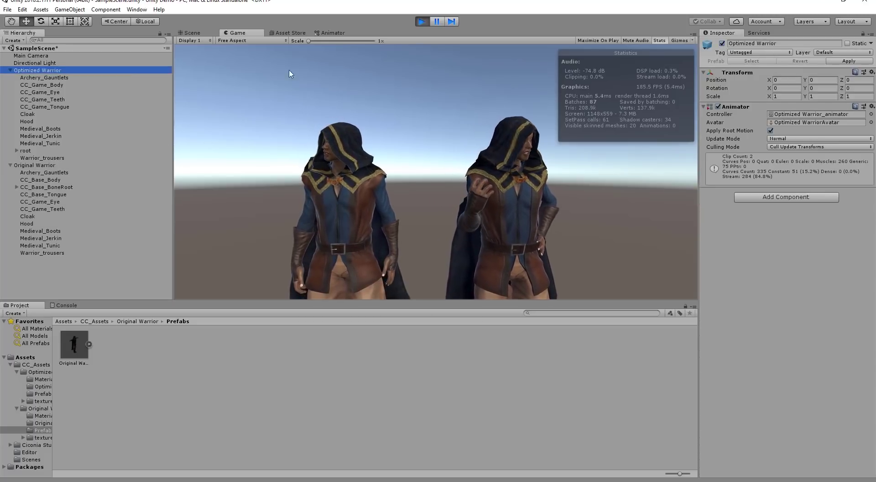
click(722, 43)
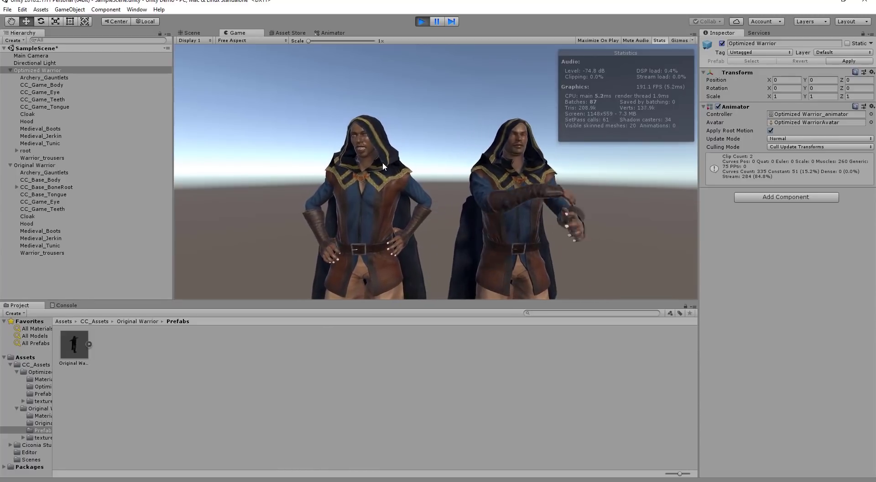
- Return to the Scene view and compare the faces and hoods of both animated warriors up close
click(192, 32)
click(350, 158)
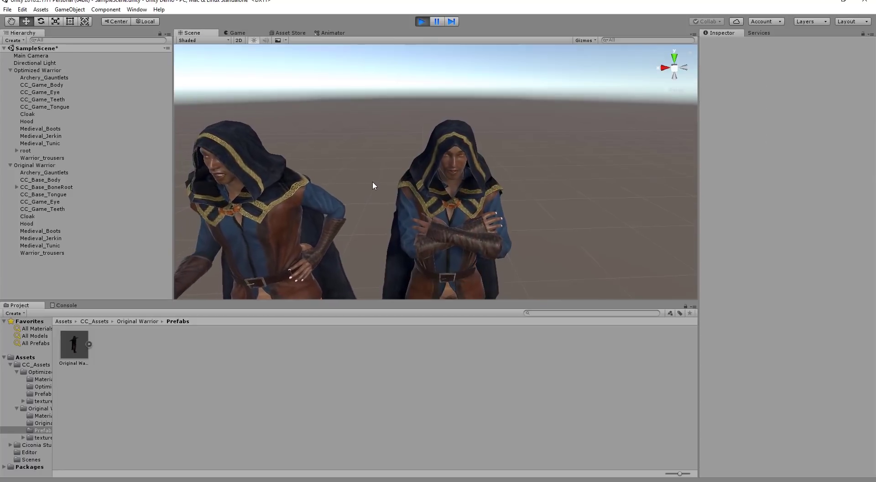
scroll(372, 183, up, 6)
drag(390, 158, 565, 137)
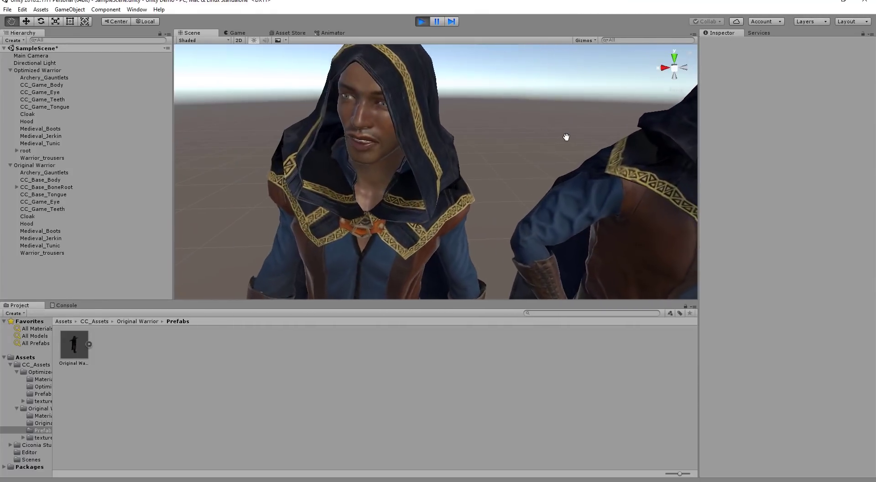
drag(630, 153, 380, 166)
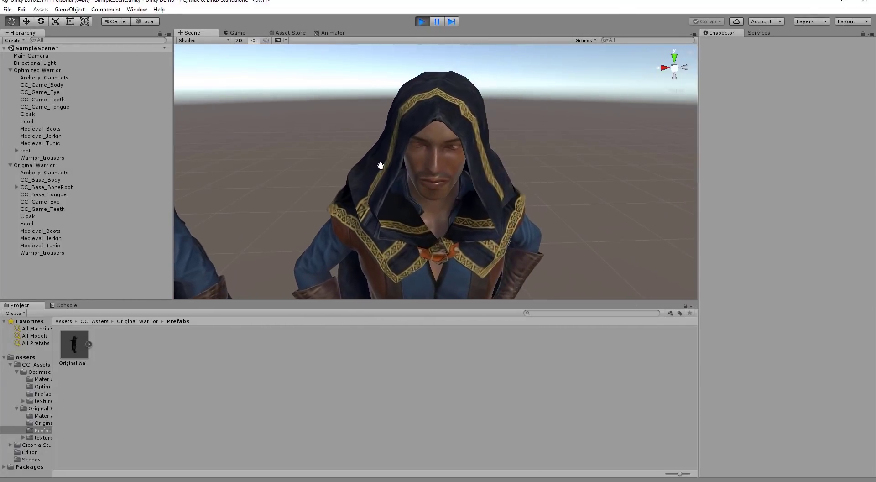